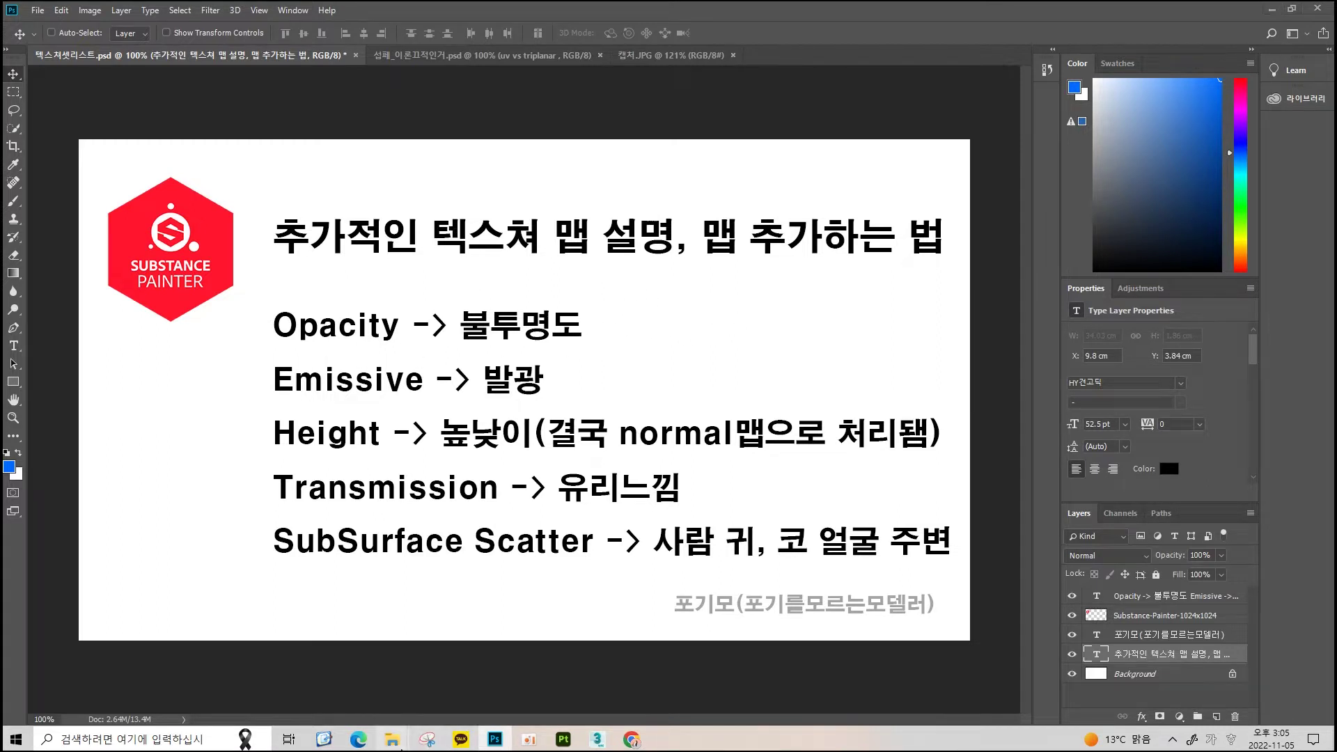
Bring up the File Explorer folder holding TexturesCom_Leaves_Ficus01_512_alpha.tif
mouse_move(392, 740)
left_click(342, 687)
Open the Ficus alpha .tif in Photos and flip between albedo and alpha, zooming in
double_click(1264, 157)
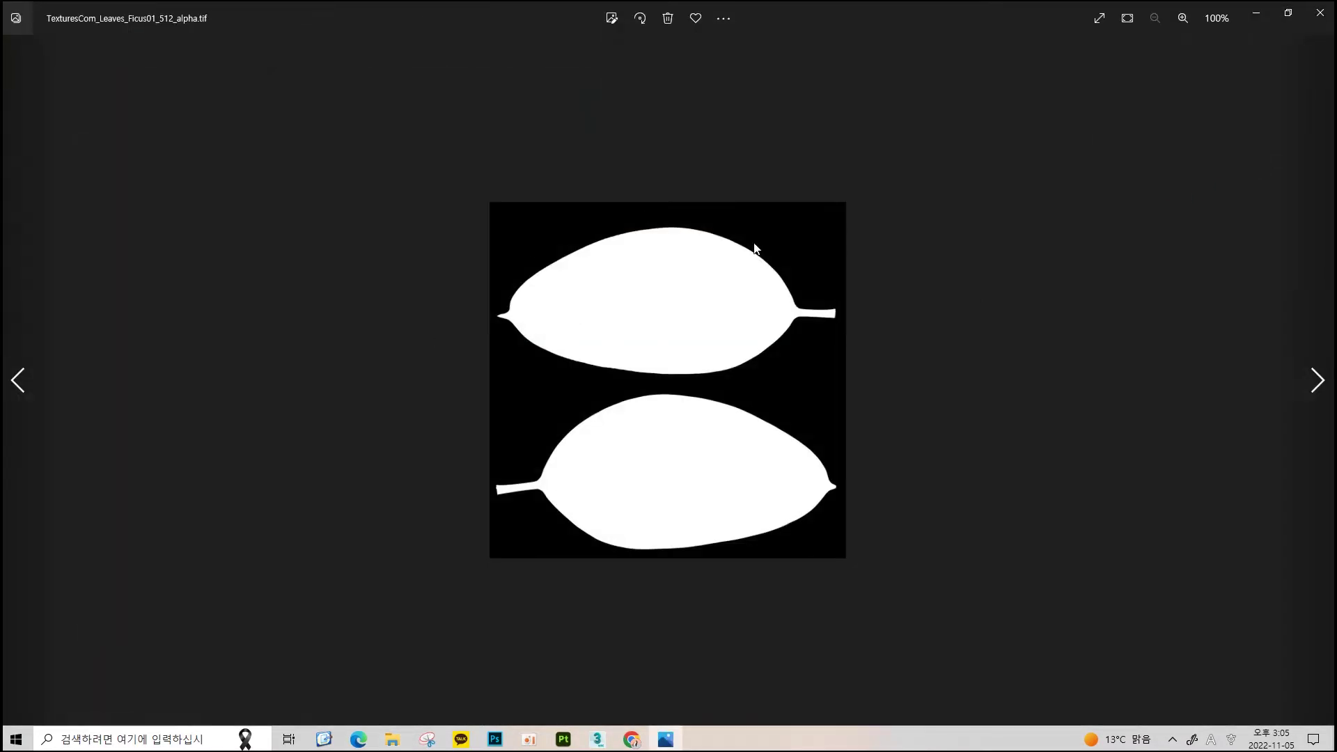
left_click(32, 380)
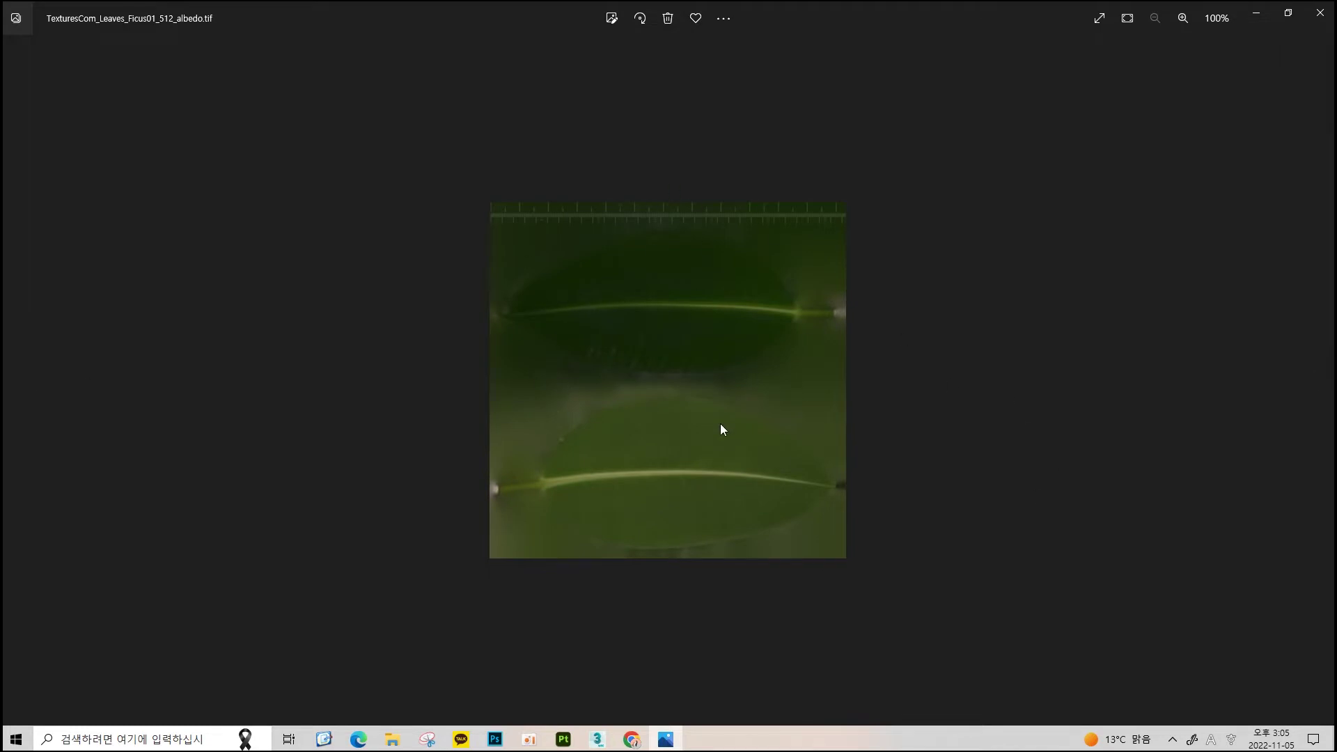
key("Right")
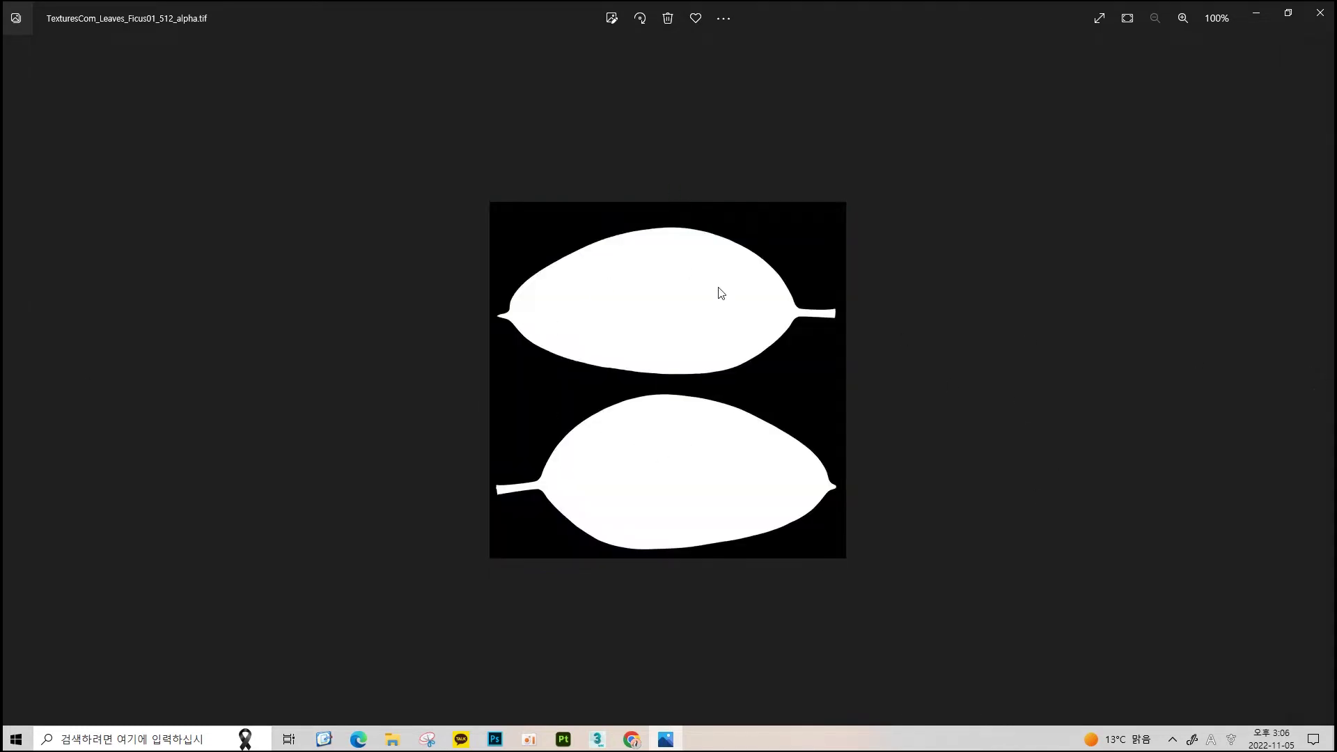
key("Left")
key("Right")
key("Left")
scroll(762, 350, "up", 1, "ctrl")
key("Right")
left_click(18, 382)
scroll(669, 333, "up", 2, "ctrl")
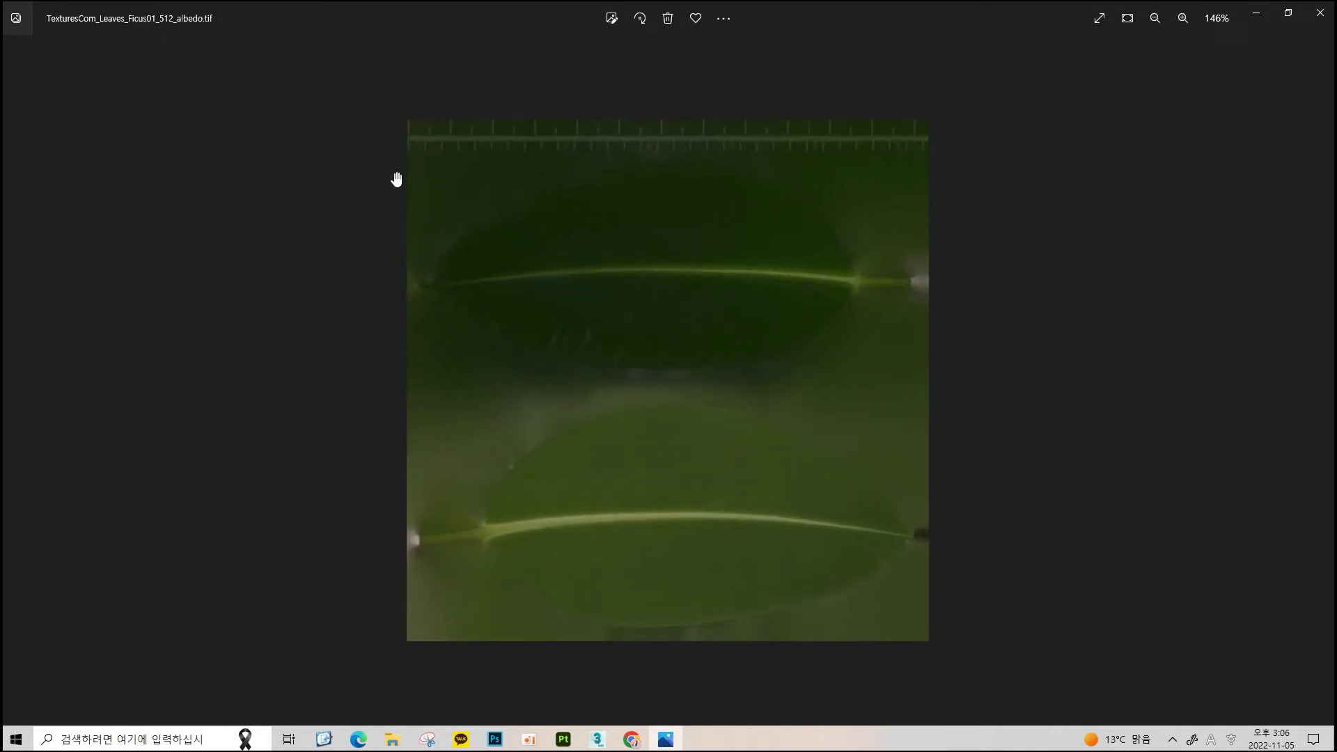
left_click(1318, 380)
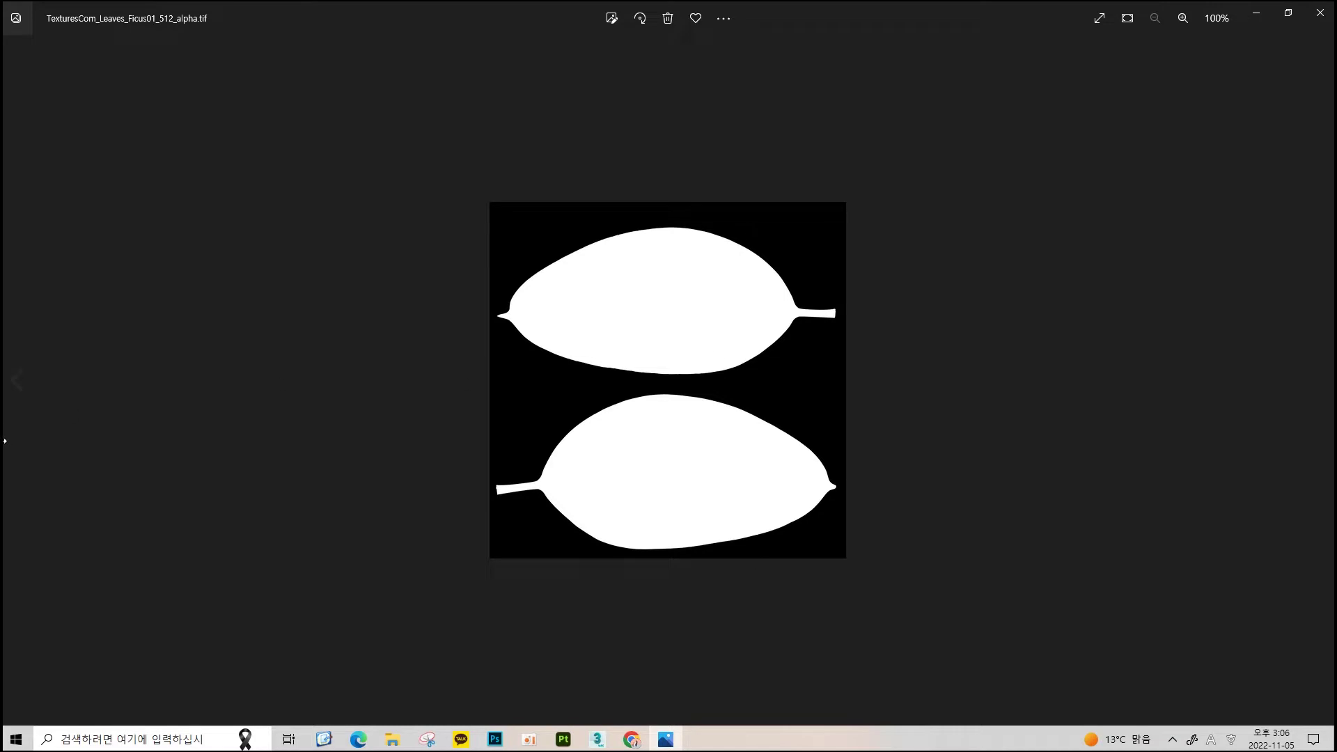
left_click(21, 379)
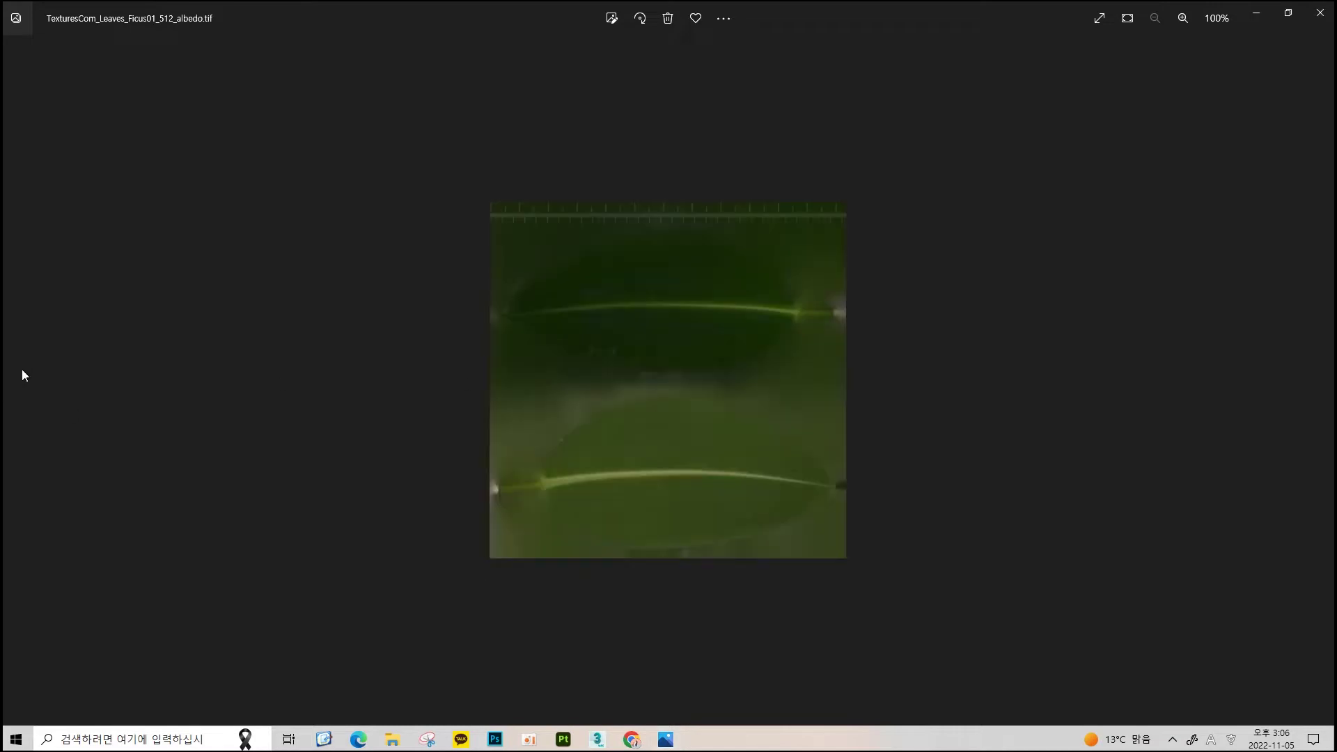
Glance at the Photoshop slide, recompare albedo and alpha in Photos, then return to Photoshop
left_click(496, 740)
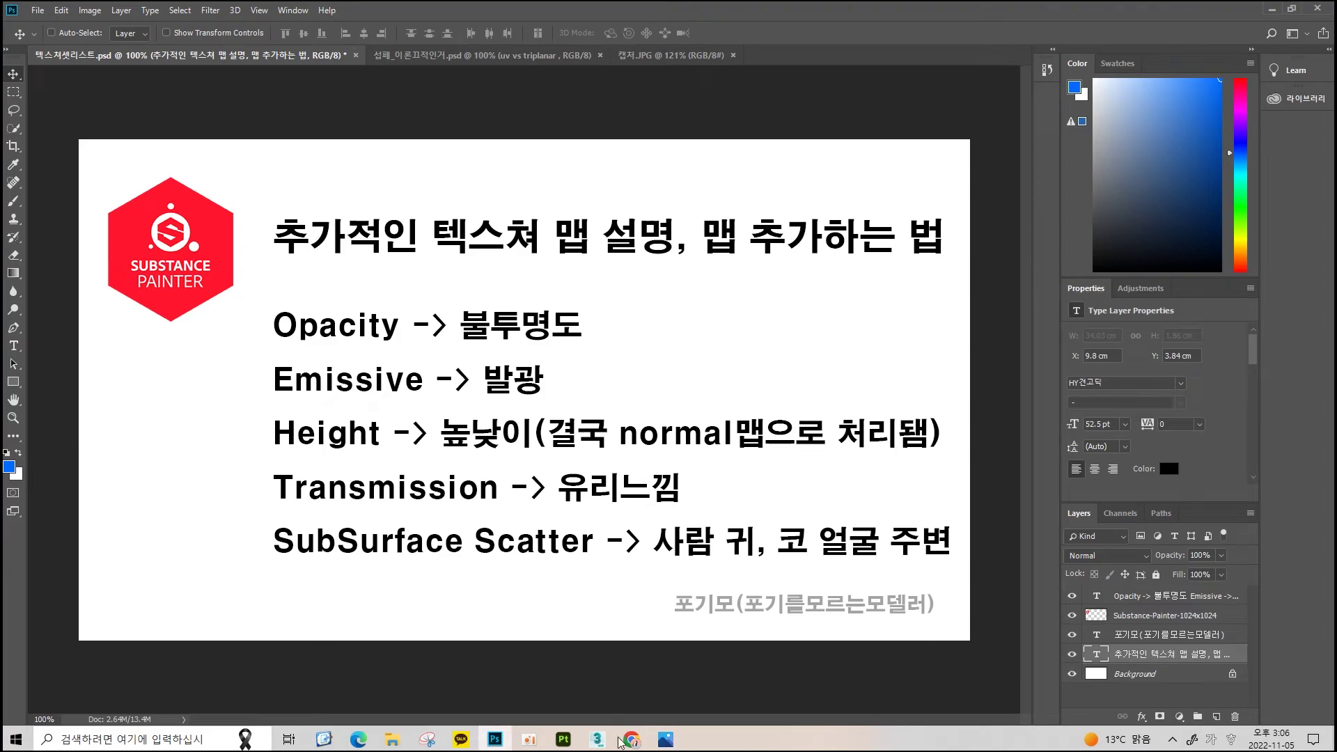
left_click(679, 742)
scroll(650, 311, "up", 2)
scroll(654, 339, "down", 2)
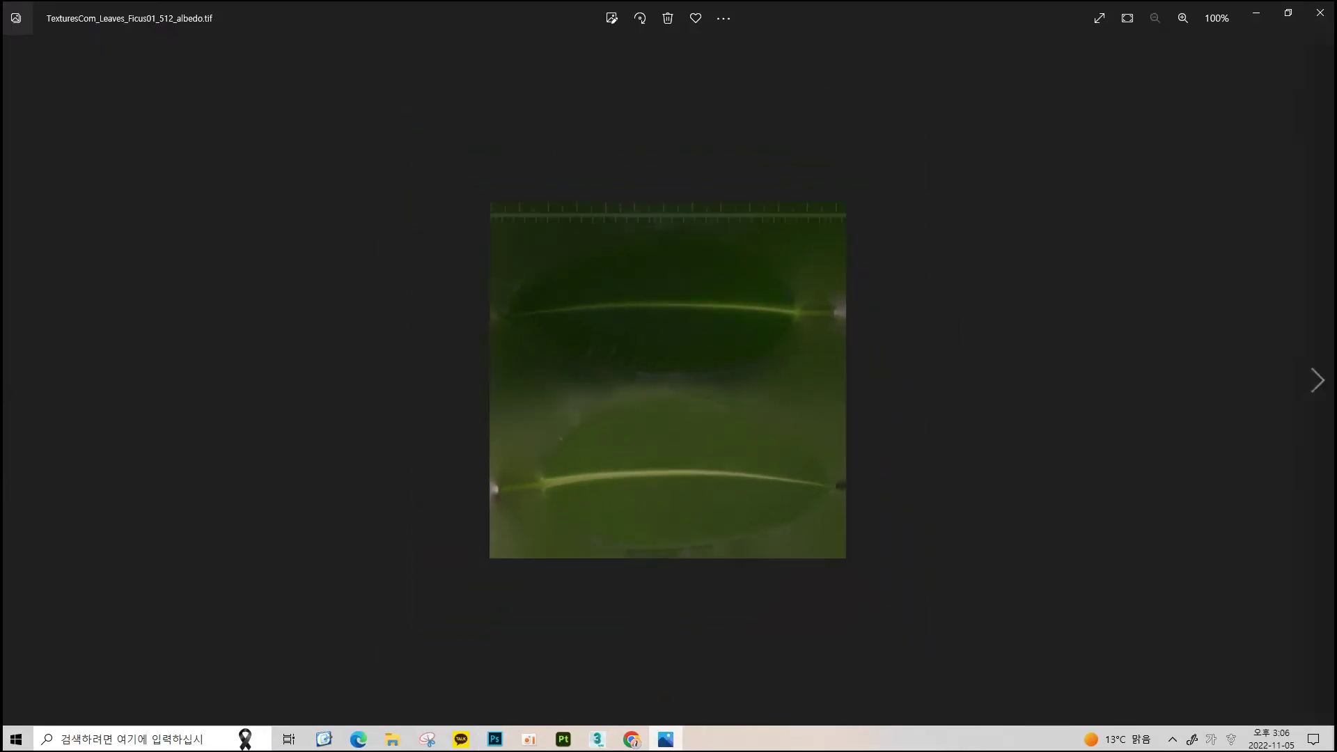
key("Right")
key("Left")
key("Right")
scroll(684, 301, "up", 3)
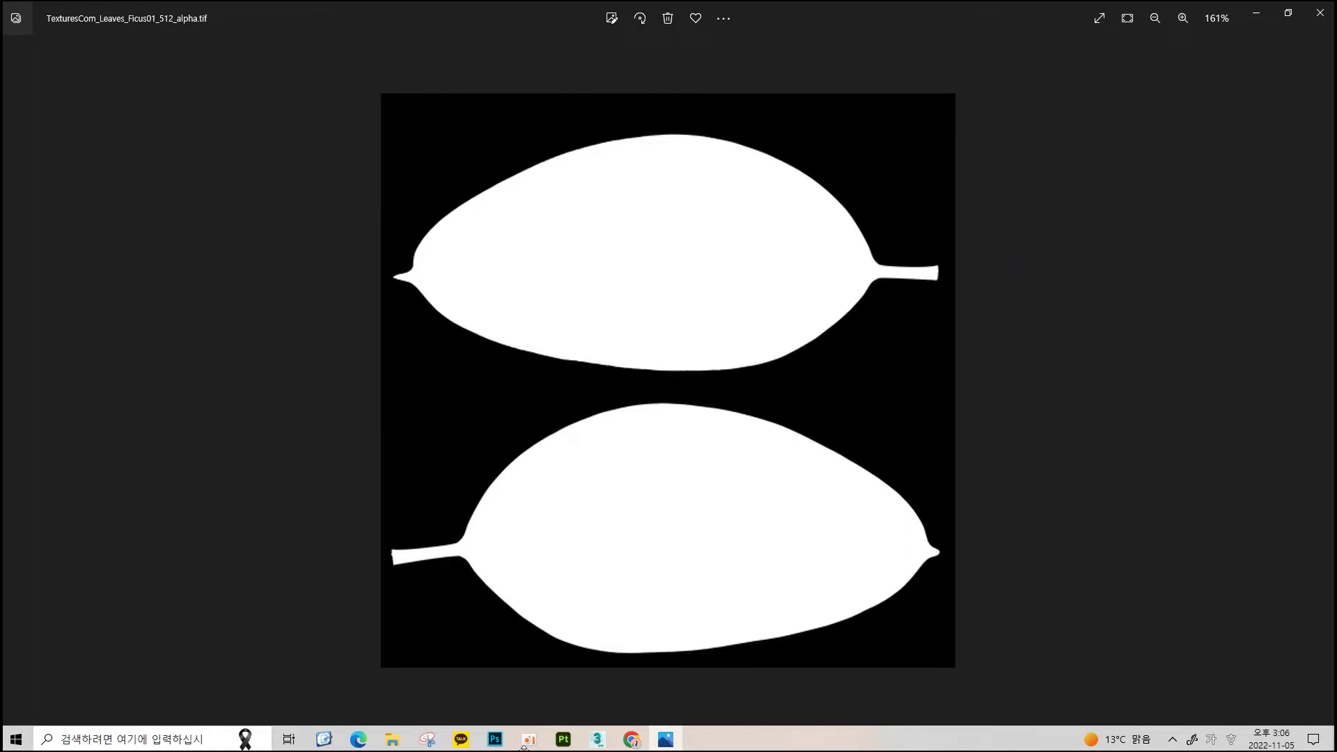
left_click(495, 740)
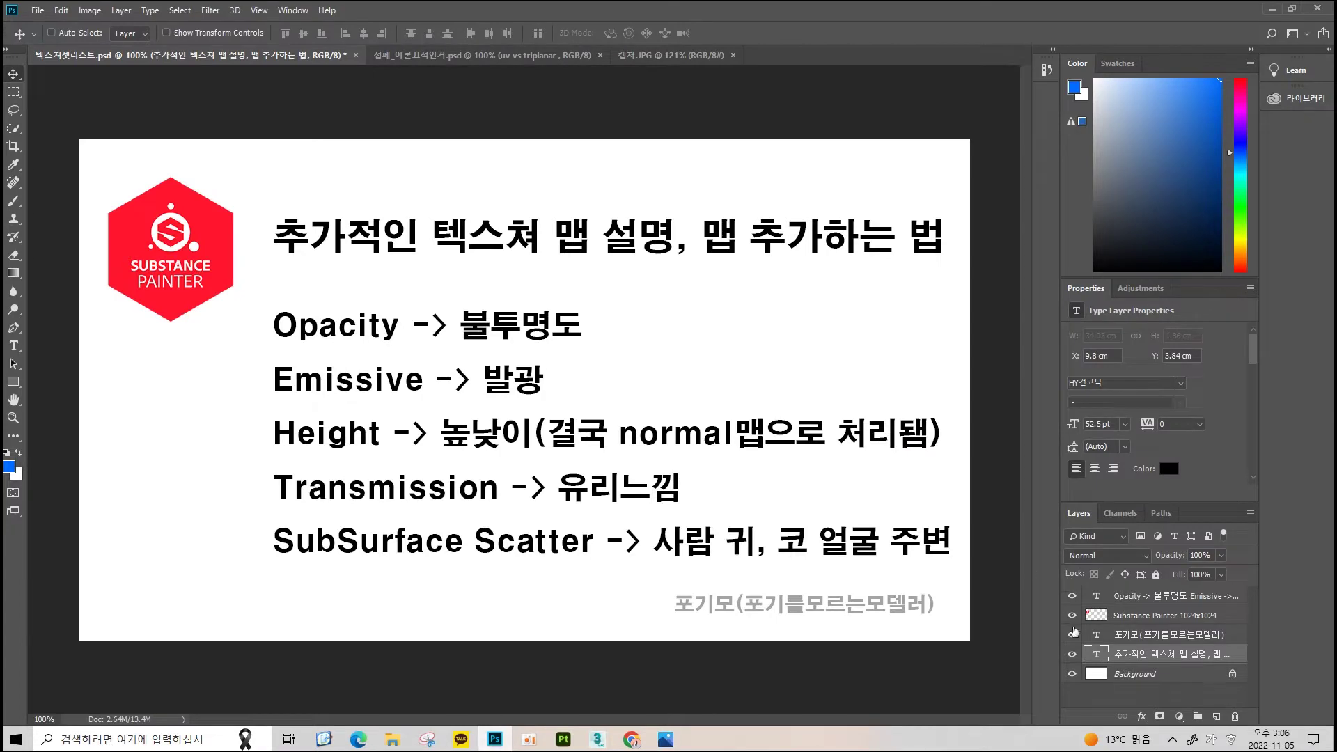
Append '-> black&white' to the Opacity line of the slide list
double_click(1098, 656)
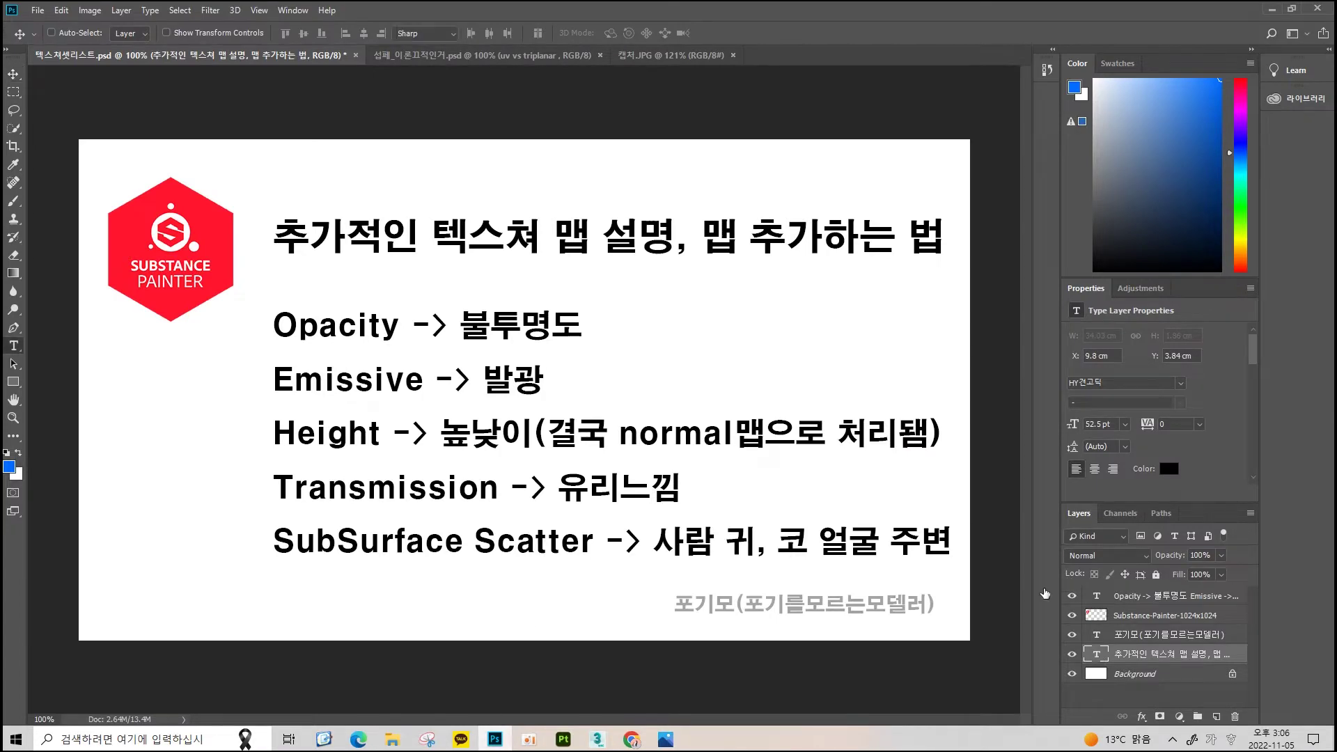
double_click(1098, 596)
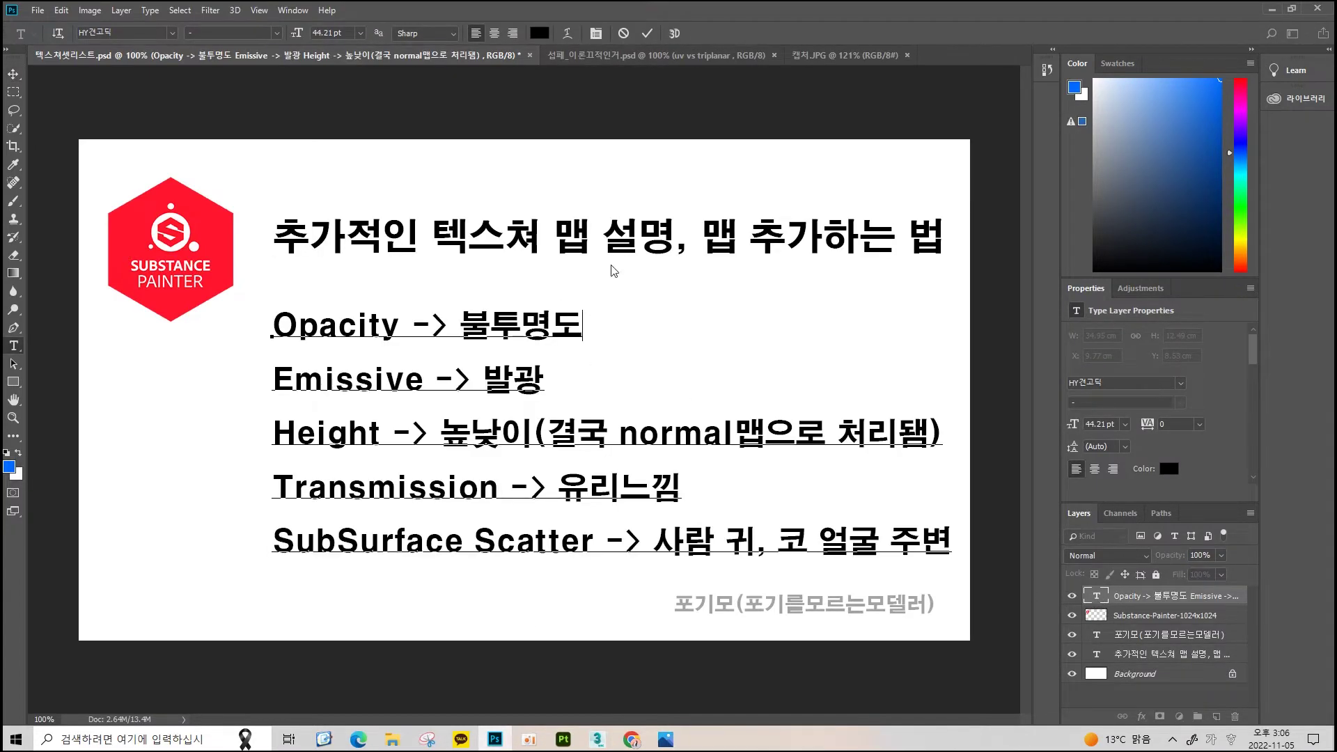
type("->")
key("BackSpace")
type("d")
key("BackSpace")
type("black")
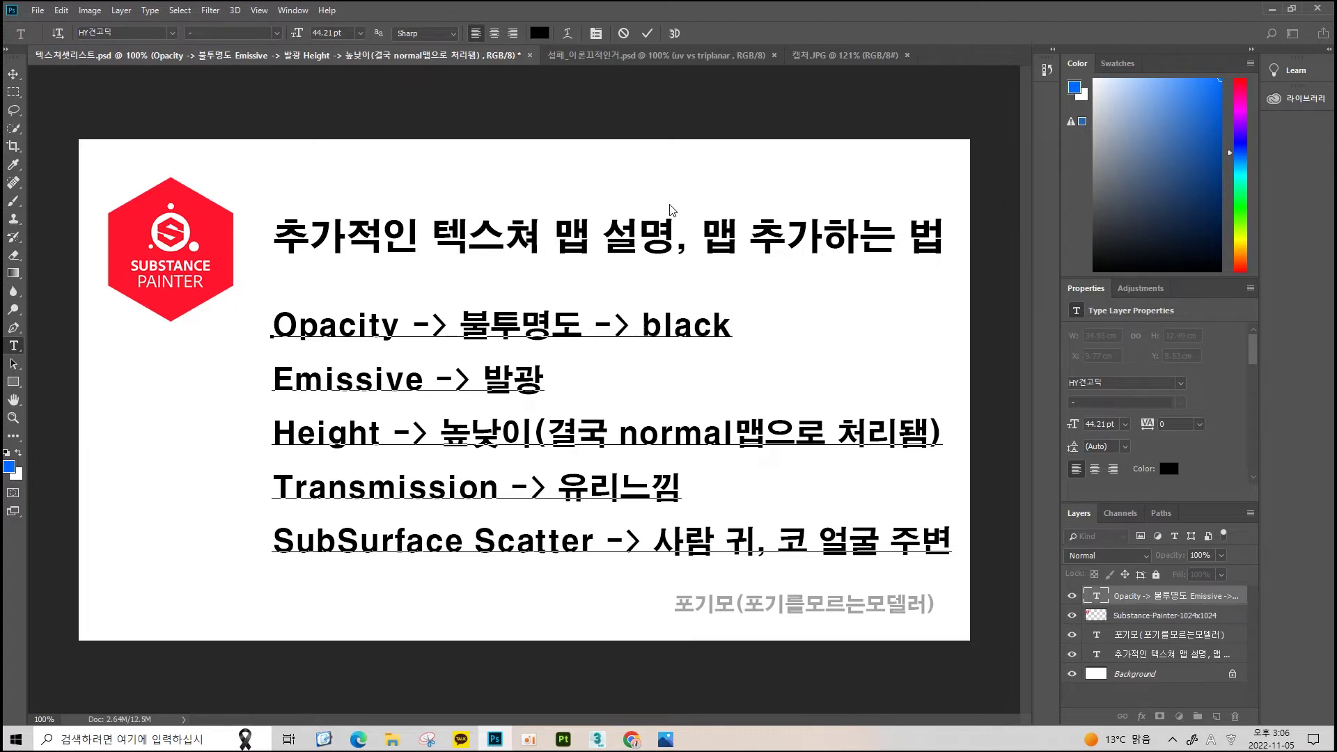
type("&wu")
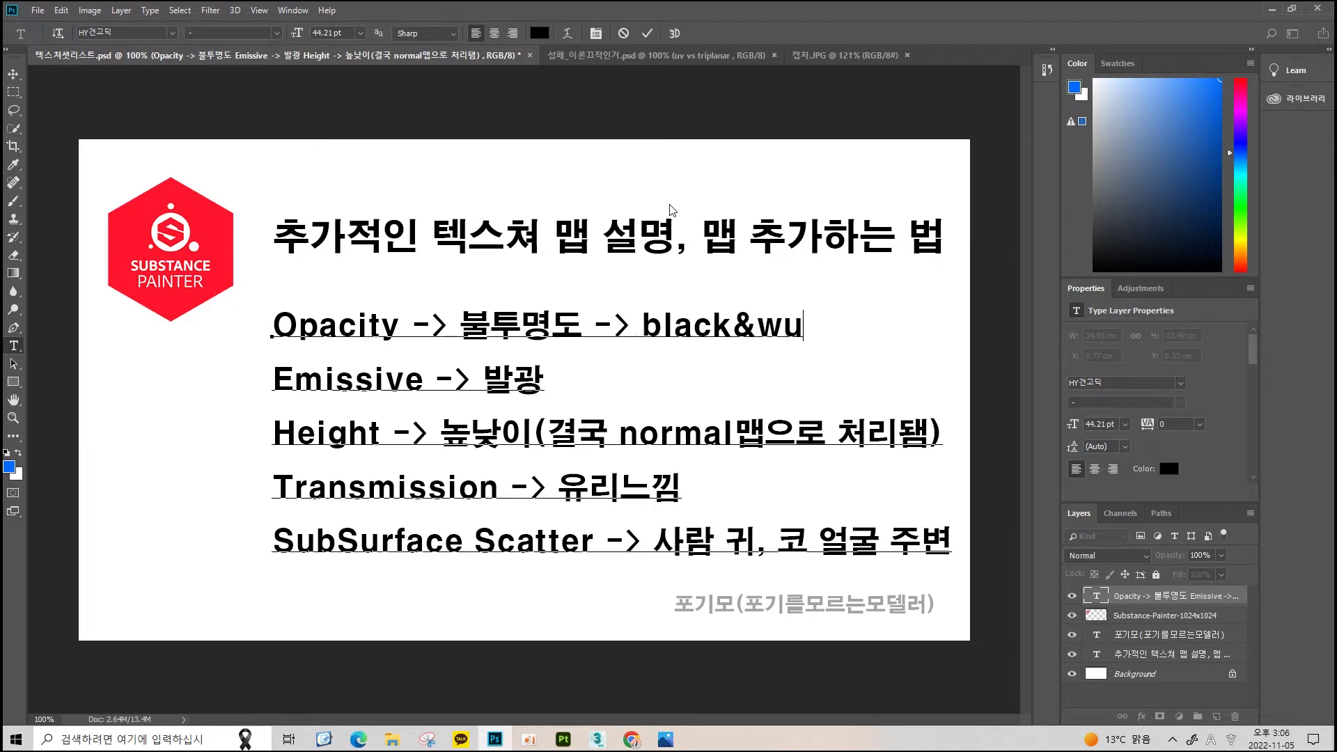
key("BackSpace")
type("hir")
key("BackSpace")
type("te)")
key("BackSpace")
left_click(13, 73)
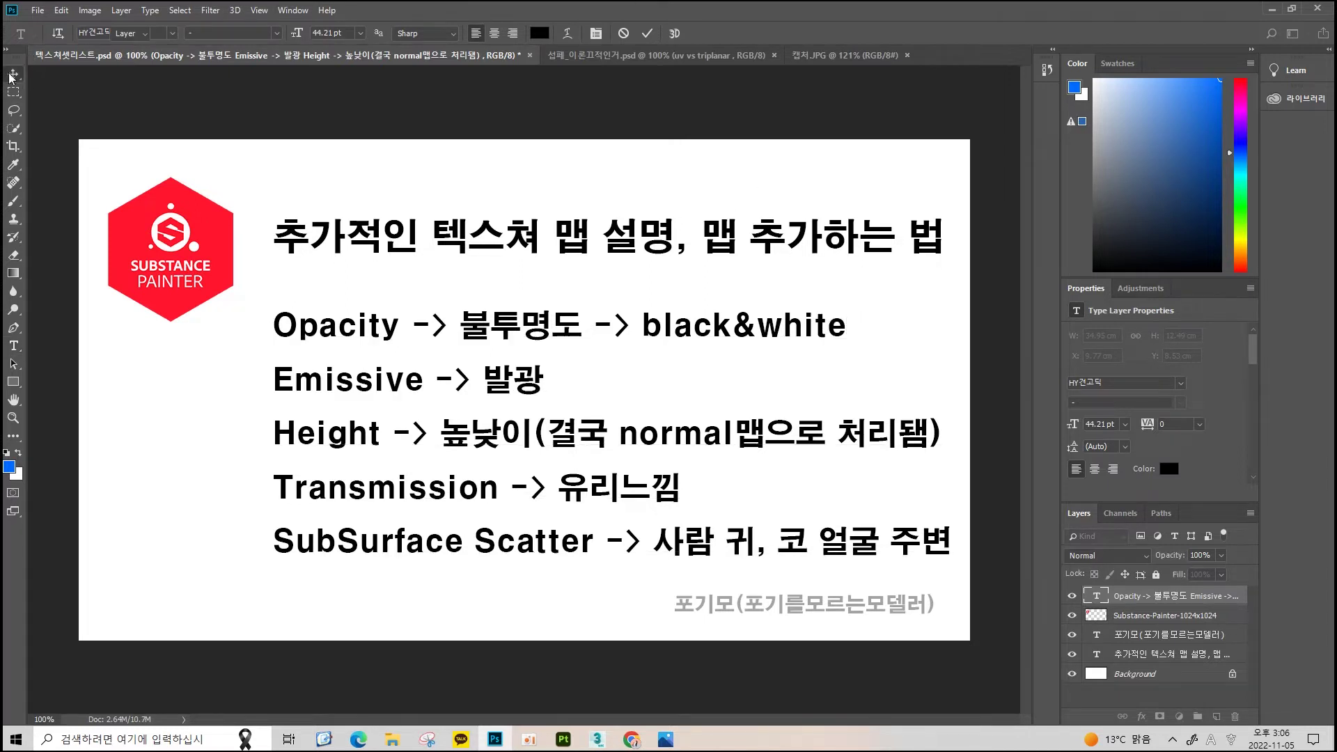
Add a new line 'plane모델링' below the black&white text
key("t")
left_click(847, 323)
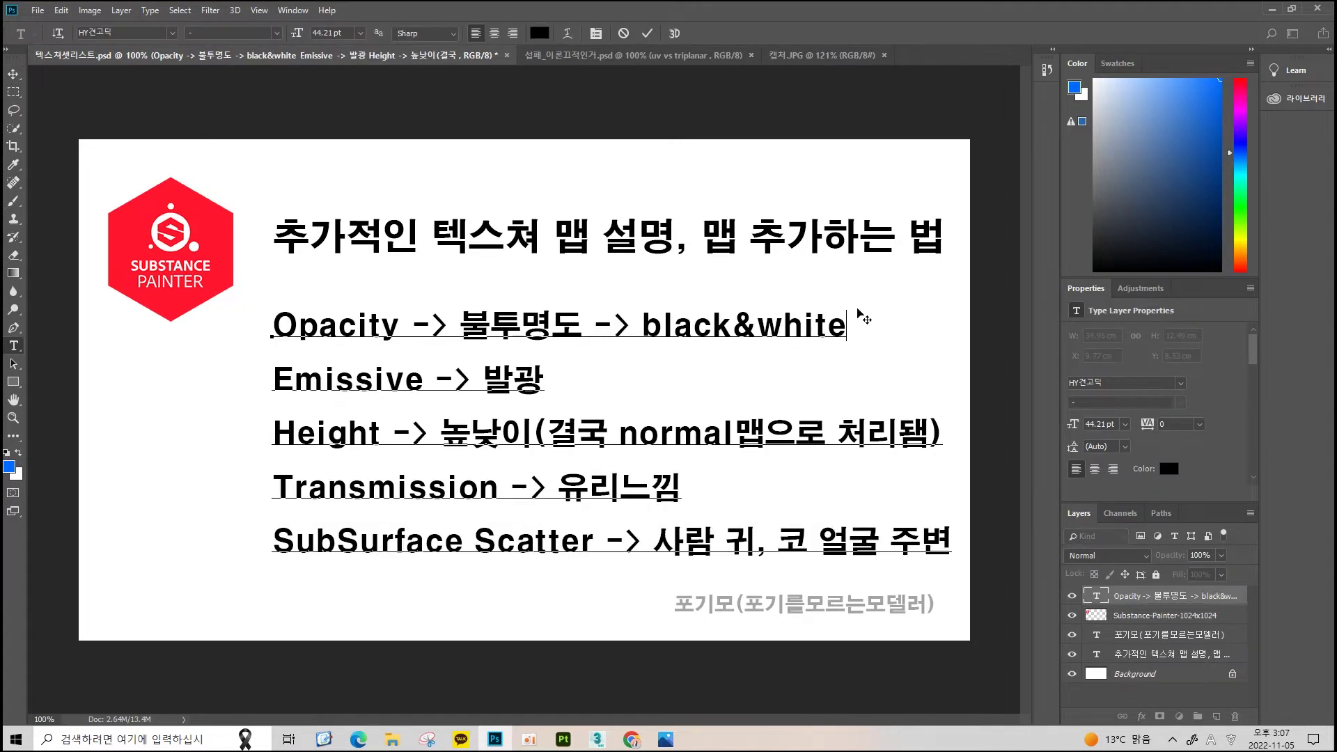
key("Return")
type("d")
key("BackSpace")
type("plane모")
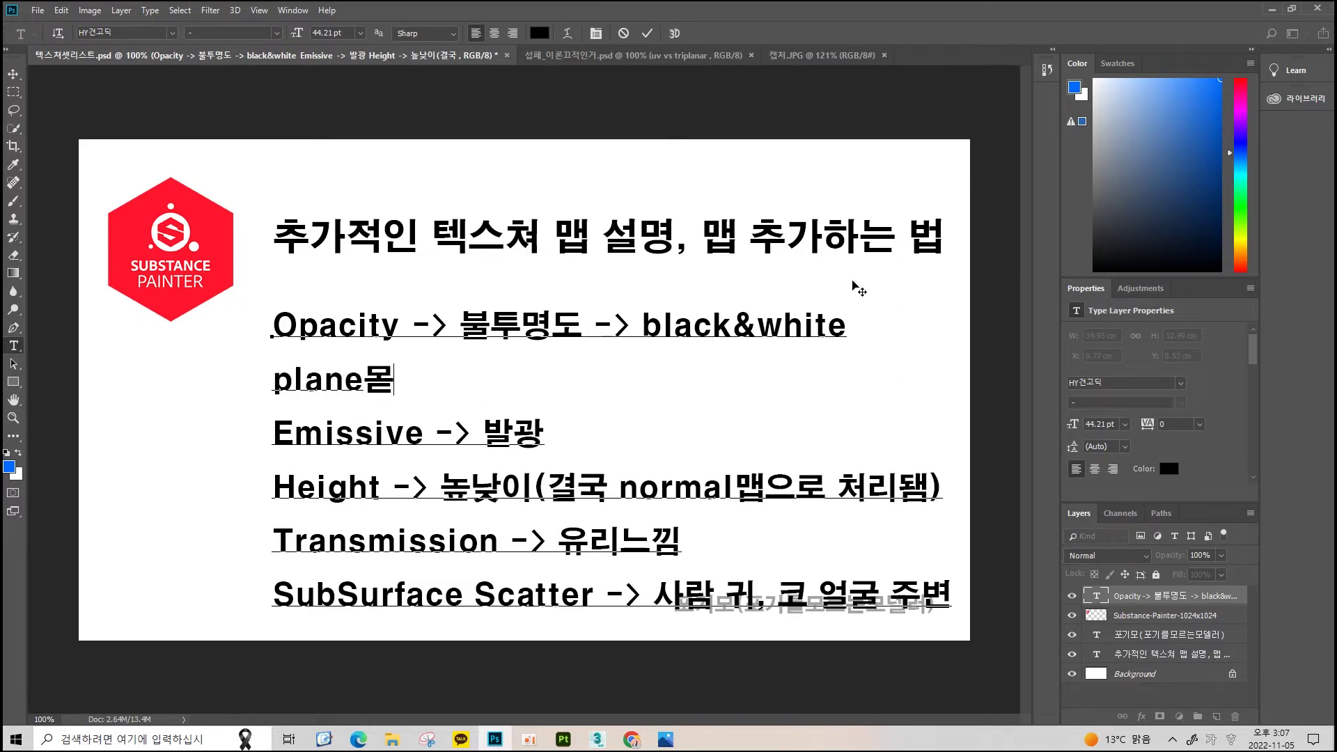
type("델링")
left_click(273, 379)
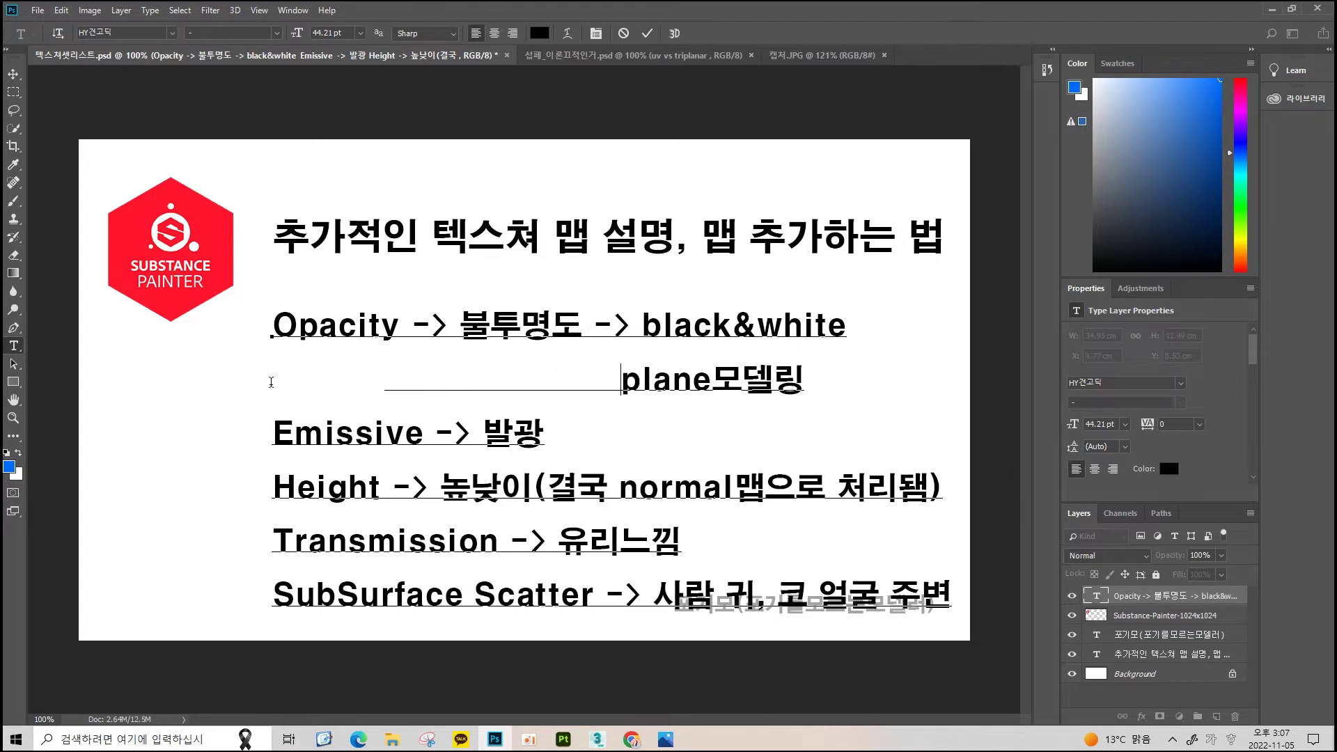
left_click(13, 73)
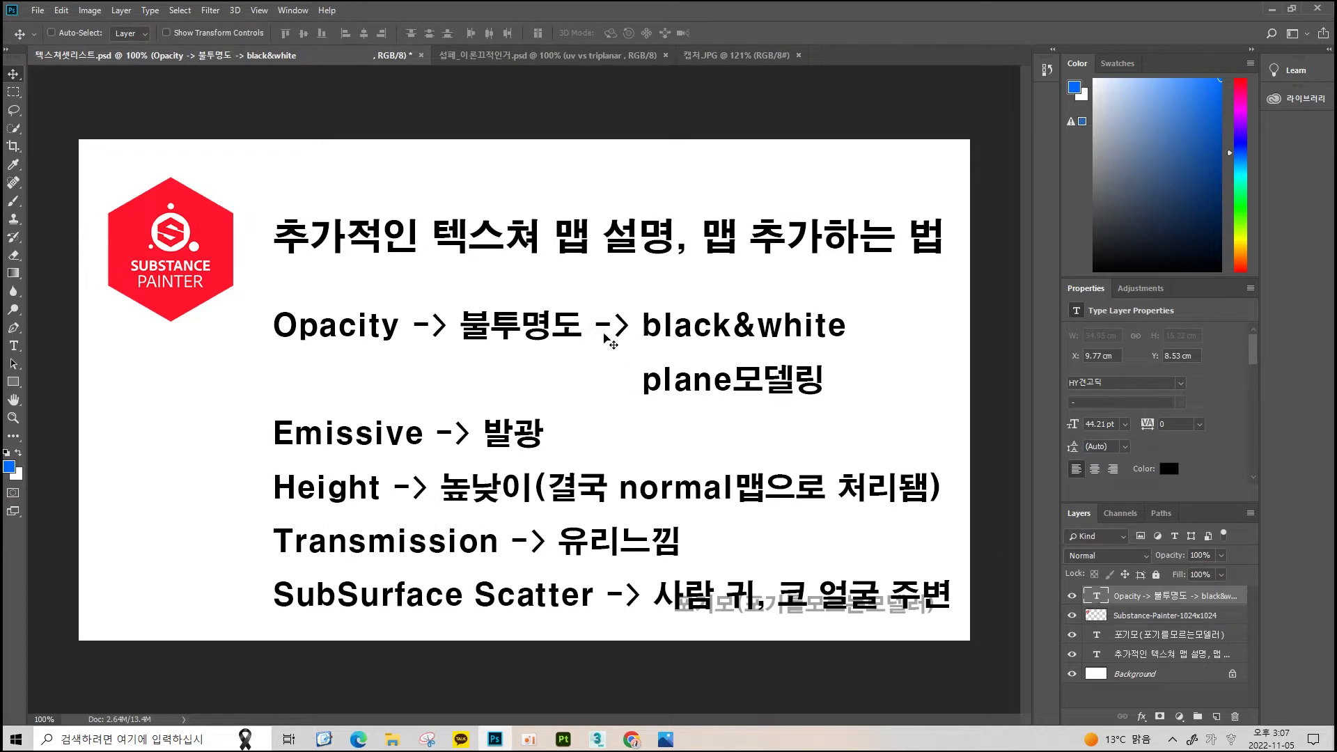
Nudge the text list up and scale it down to 96.8%
left_click_drag(606, 342, 606, 314)
key("ctrl+t")
left_click_drag(965, 585, 939, 572)
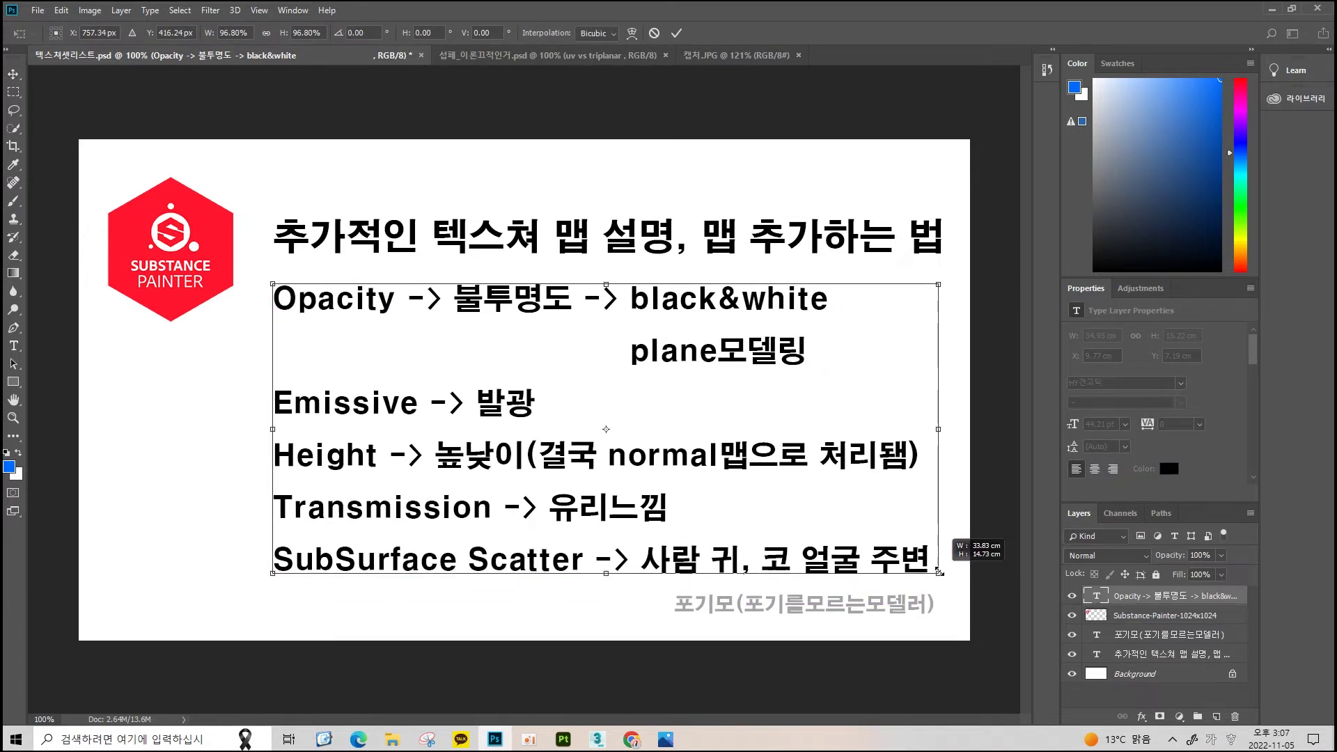
key("Return")
left_click(598, 739)
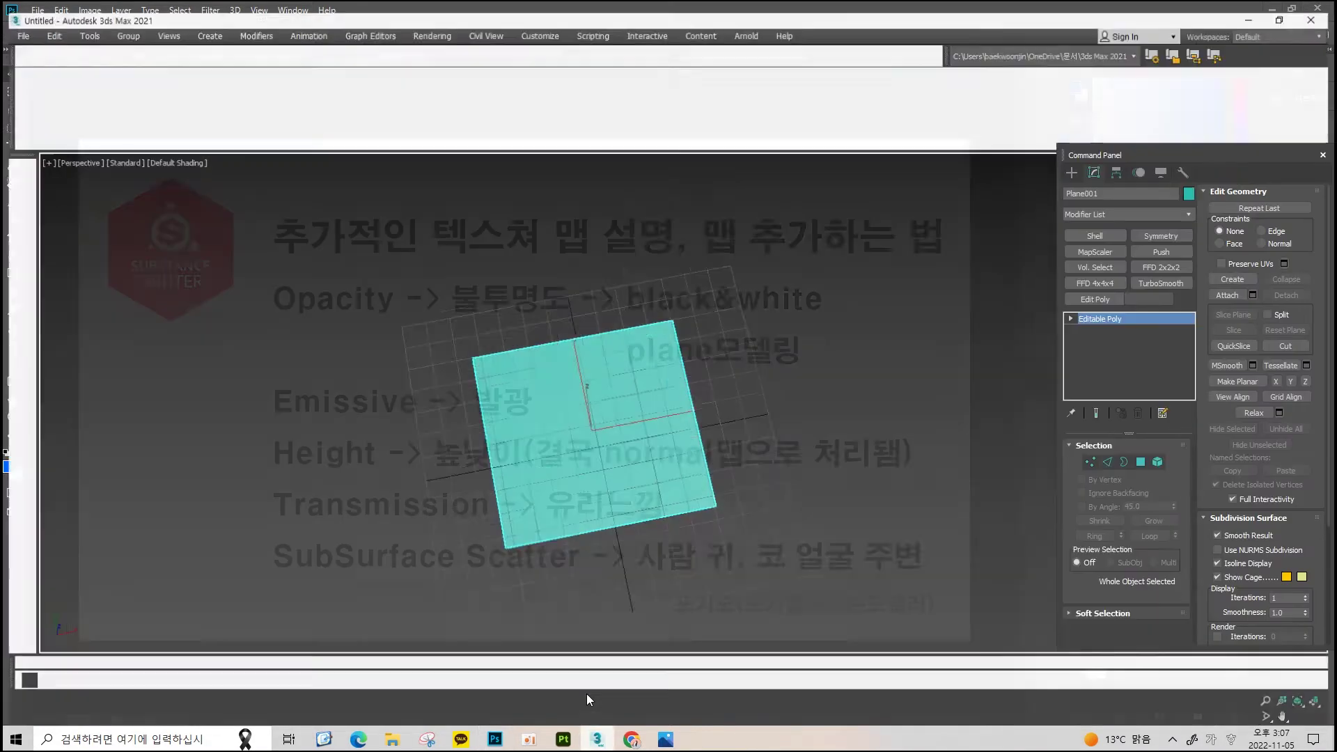
Try a Shell modifier with raised Inner Amount on Plane001, then undo to keep it flat
scroll(594, 427, "up", 3)
mouse_move(597, 418)
middle_mouse_down("alt")
mouse_move(597, 391)
mouse_move(555, 427)
mouse_move(822, 394)
middle_mouse_up("alt")
scroll(597, 398, "down", 3)
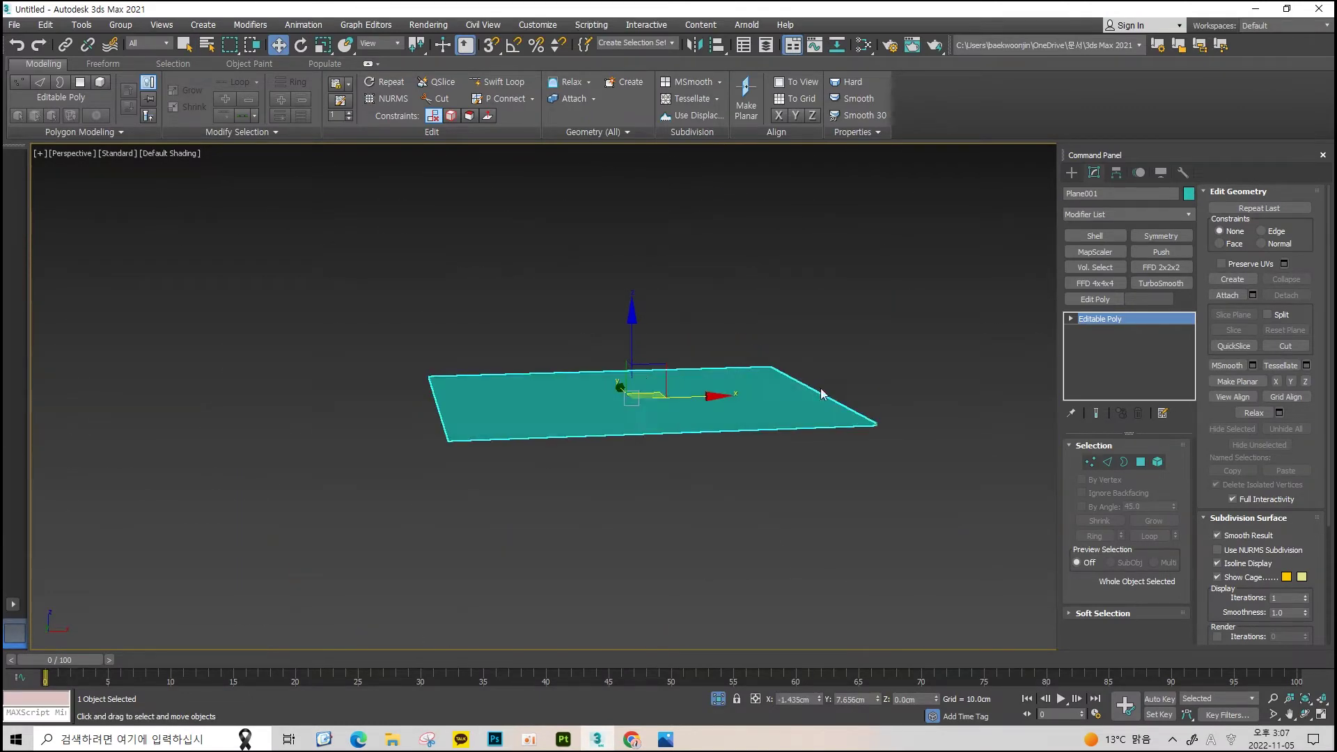
left_click(1095, 235)
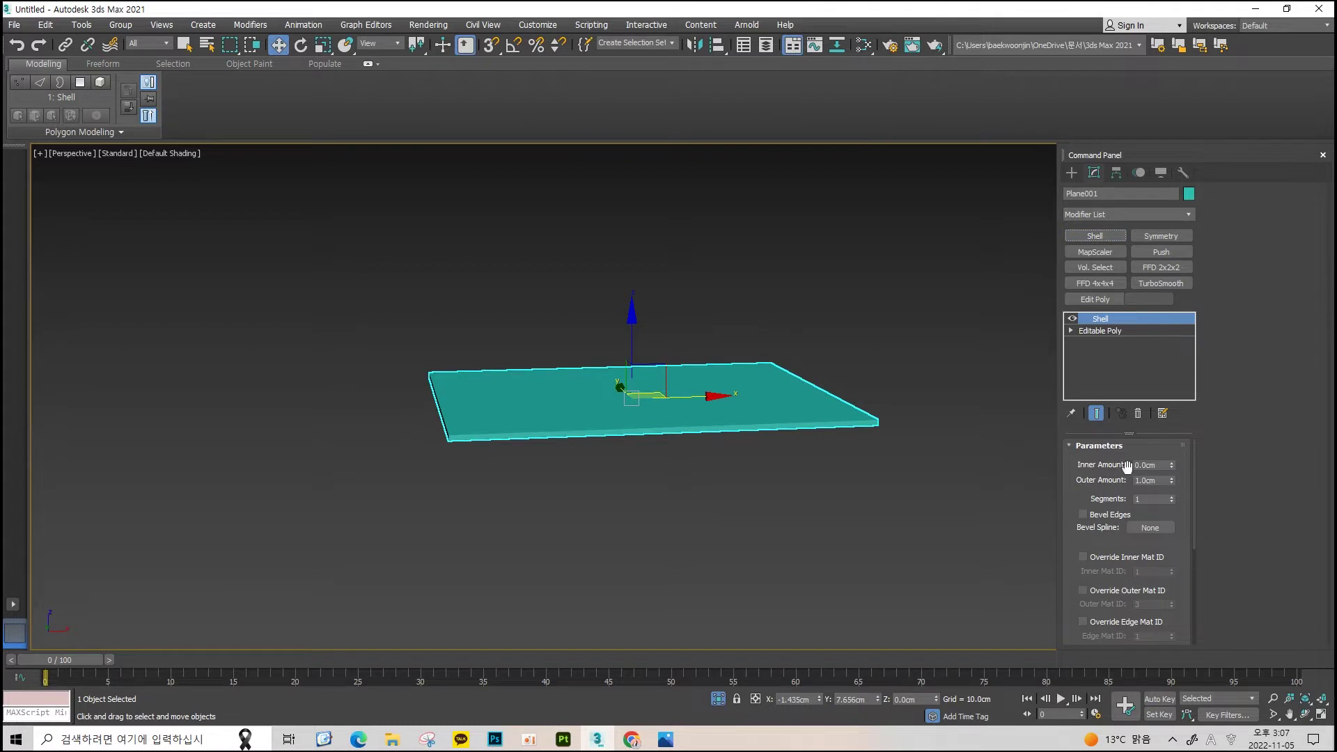
left_click_drag(1176, 468, 1175, 334)
mouse_move(801, 513)
middle_mouse_down("alt")
mouse_move(776, 331)
mouse_move(751, 388)
mouse_move(742, 376)
mouse_move(737, 388)
middle_mouse_up("alt")
key("ctrl+z")
key("ctrl+z")
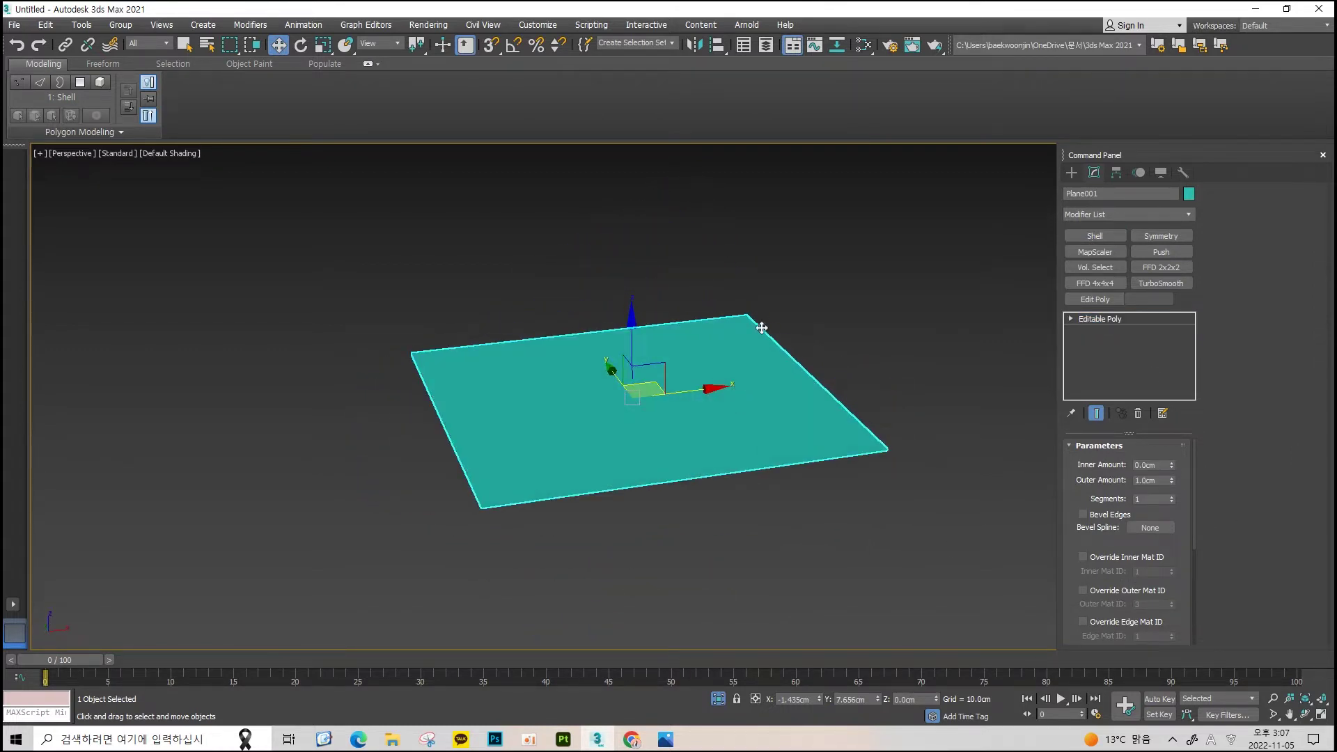
mouse_move(816, 352)
middle_mouse_down("alt")
mouse_move(785, 422)
mouse_move(769, 320)
mouse_move(683, 414)
mouse_move(471, 458)
mouse_move(458, 372)
mouse_move(457, 412)
mouse_move(177, 628)
middle_mouse_up("alt")
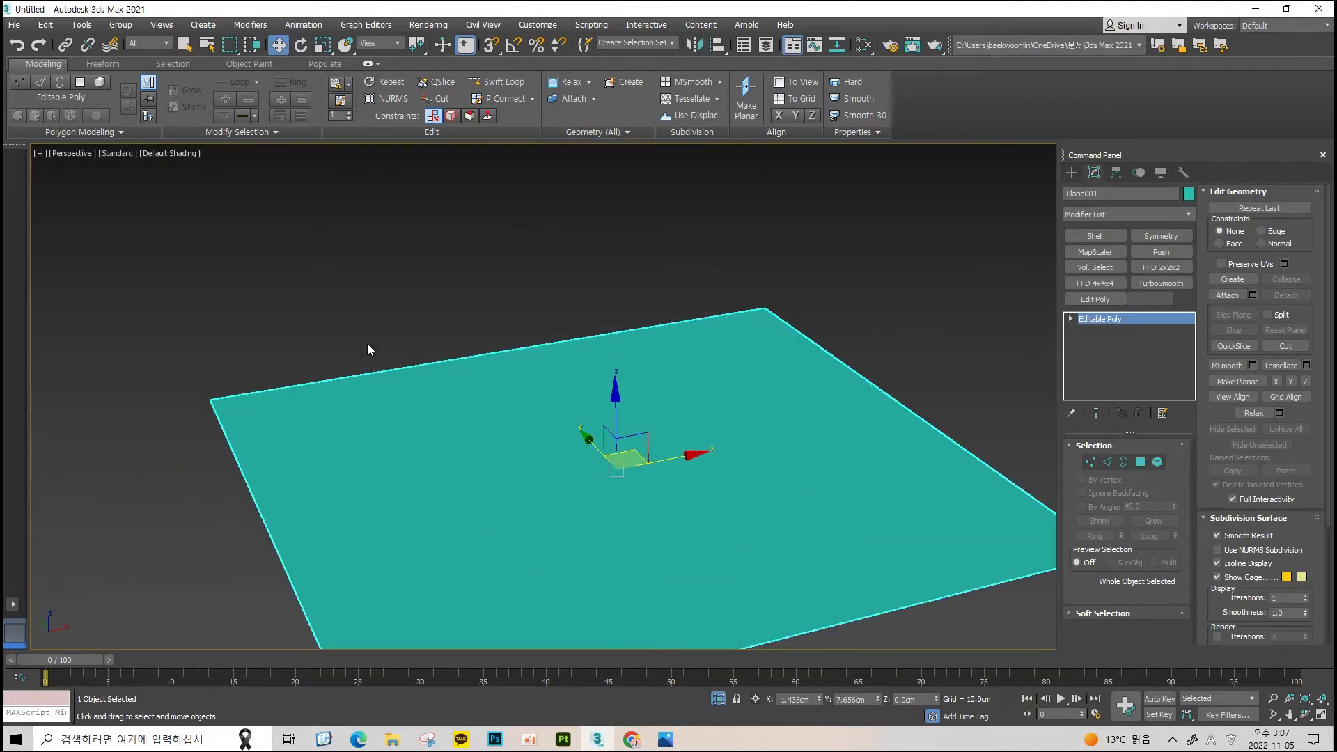
mouse_move(849, 430)
middle_mouse_down("alt")
mouse_move(797, 514)
mouse_move(796, 436)
mouse_move(622, 399)
middle_mouse_up("alt")
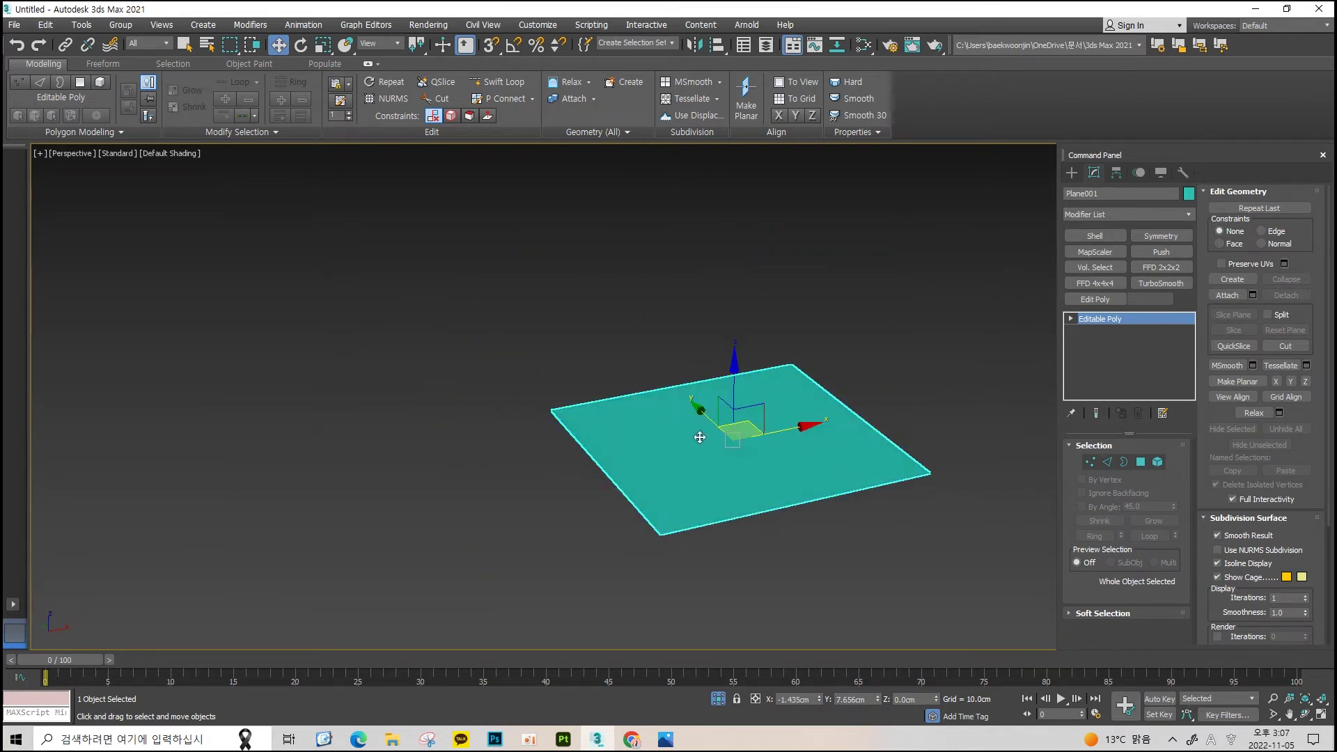
scroll(690, 437, "up", 3)
left_click(564, 739)
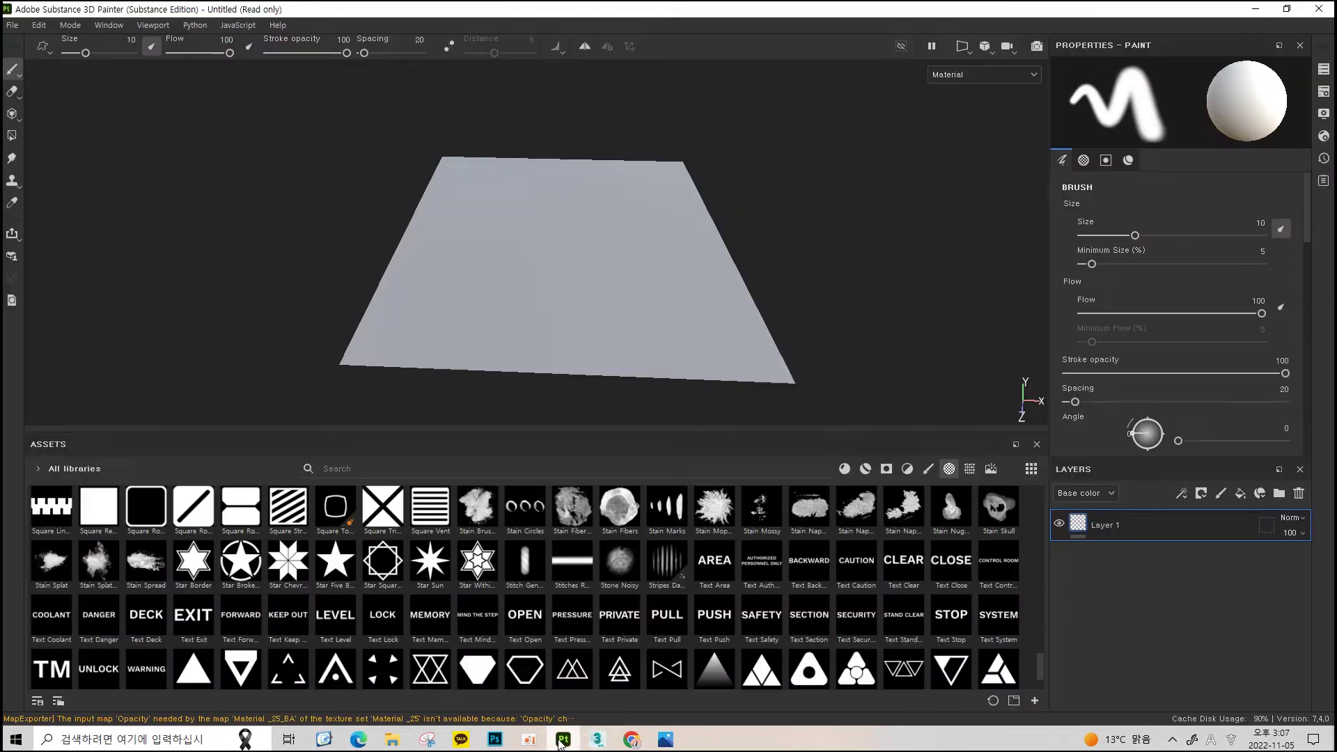
Orbit the plane in Painter, briefly checking the texture-map slide
left_click_drag(569, 297, 609, 207, "alt")
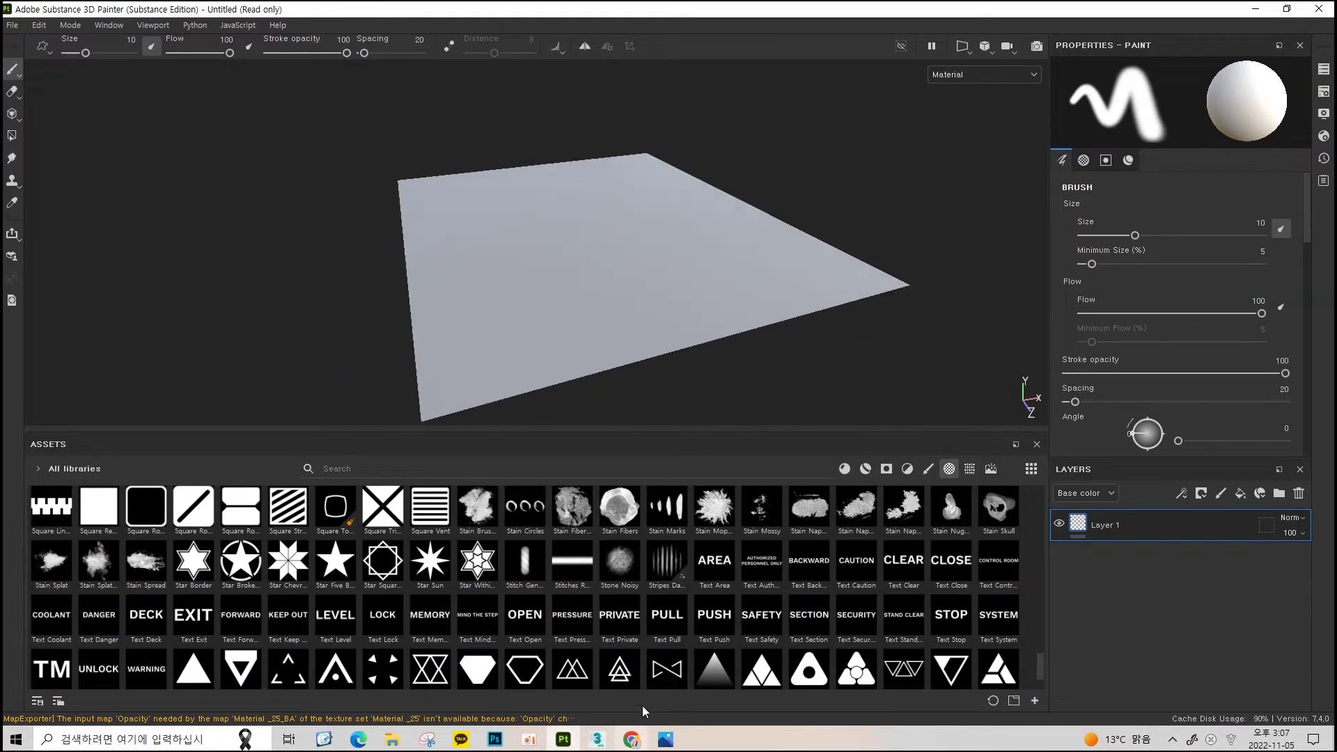
left_click(496, 739)
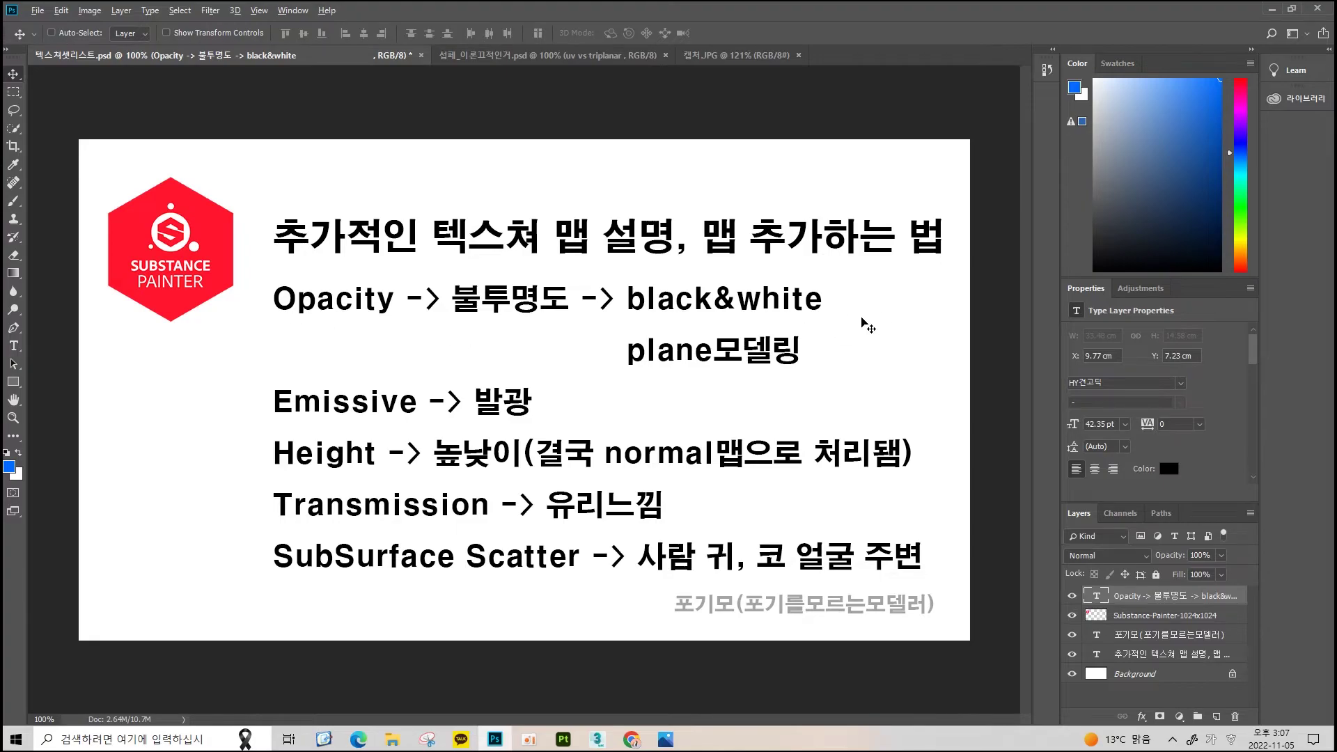
key("alt+Tab")
mouse_move(792, 307)
left_mouse_down("alt")
mouse_move(621, 278)
mouse_move(597, 227)
left_mouse_up("alt")
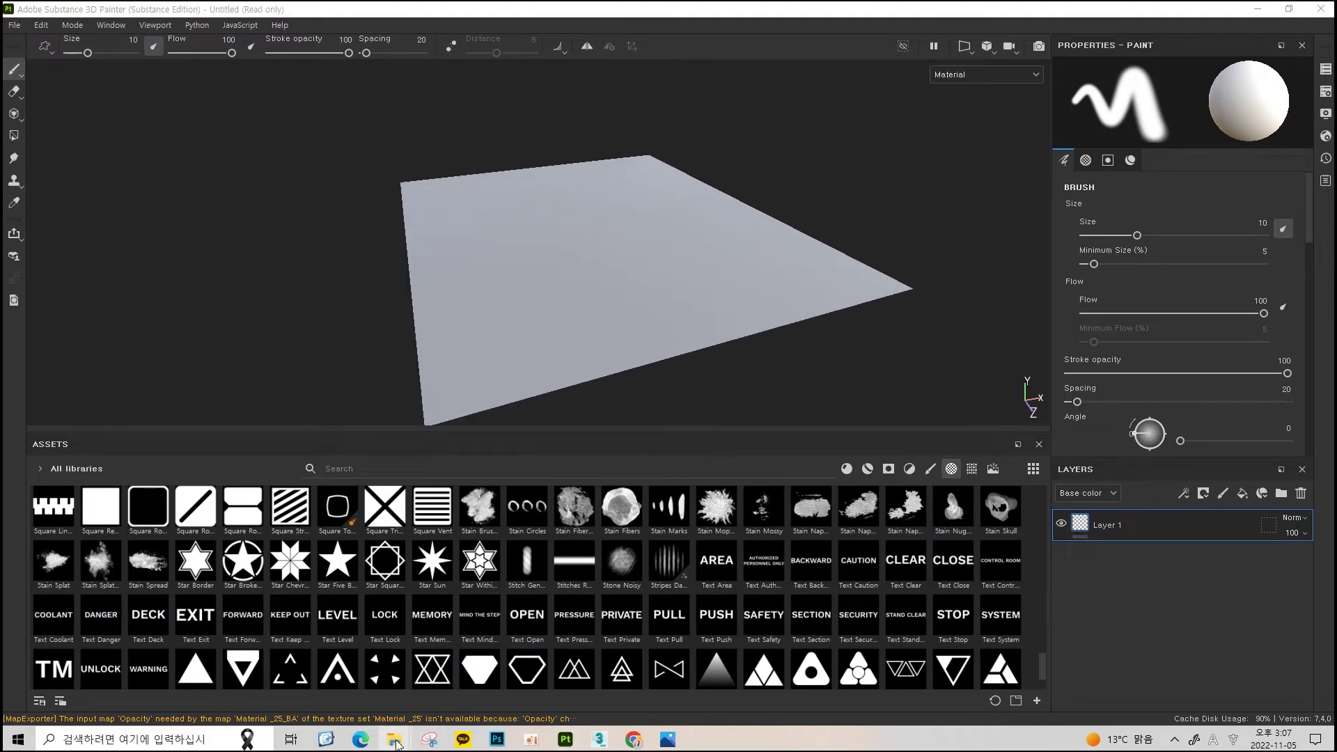
Drag the Ficus alpha and translucency .tif files from File Explorer into Painter
mouse_move(394, 740)
left_click(351, 672)
left_click_drag(1323, 268, 918, 94)
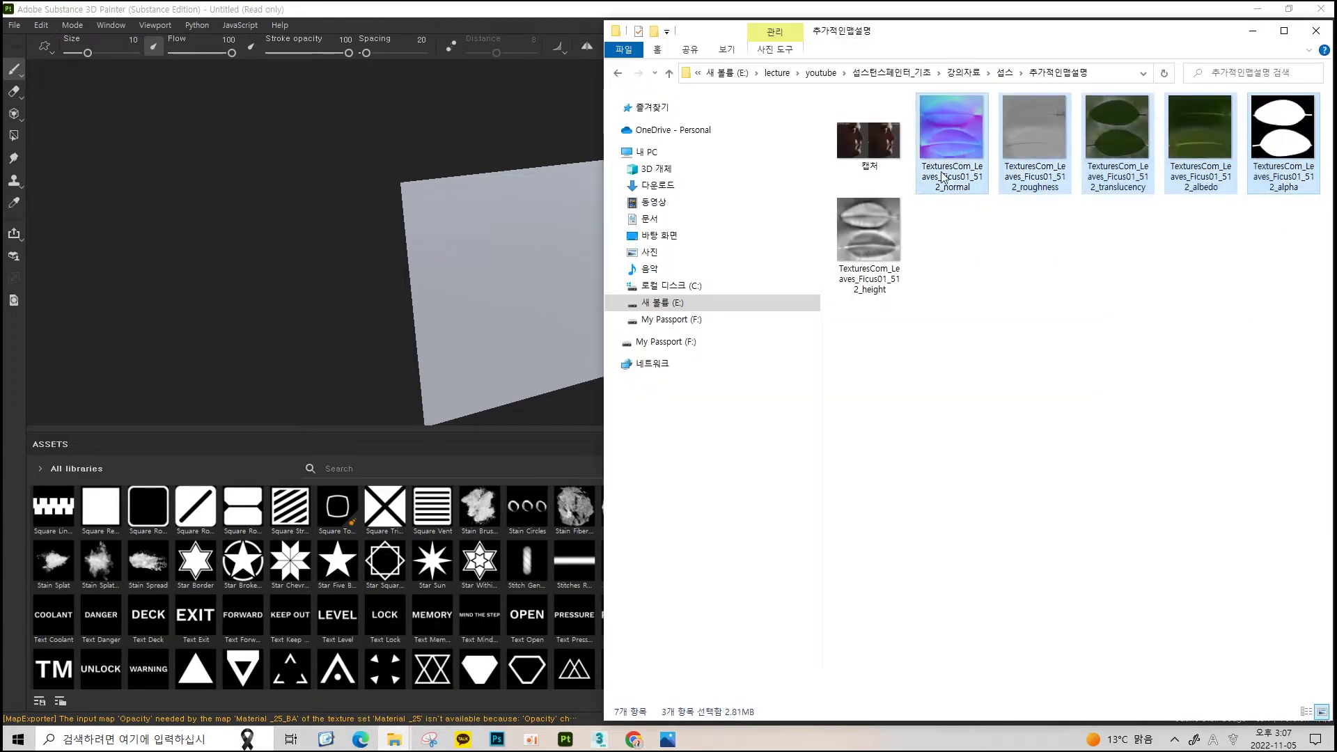
left_click(1118, 147)
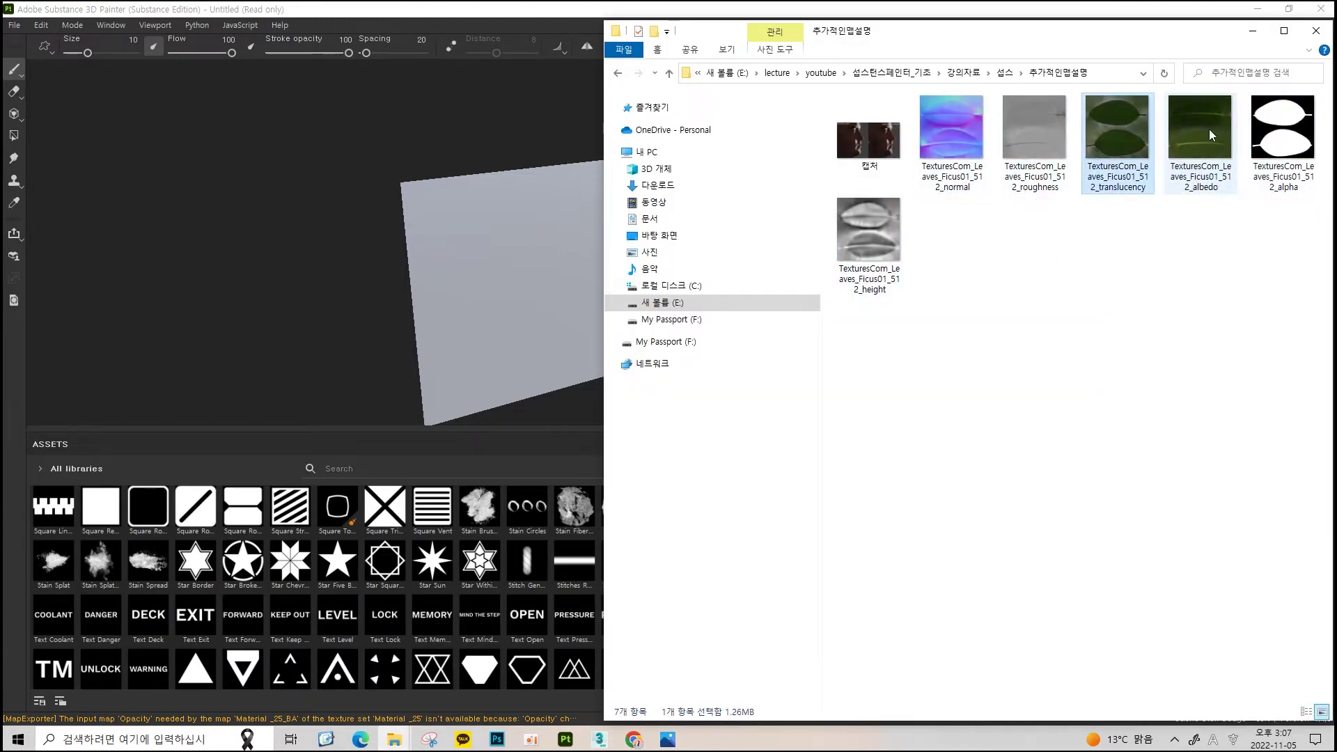
left_click_drag(537, 591, 425, 316)
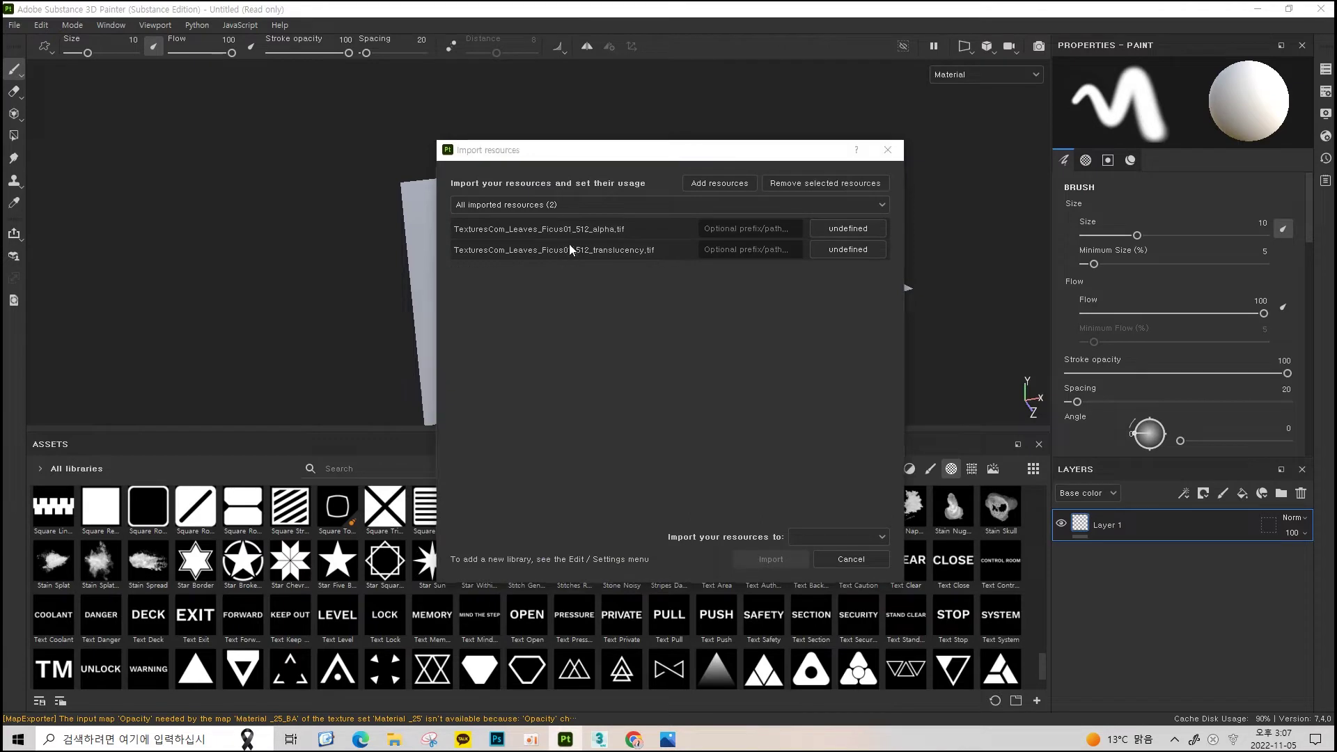
left_click(848, 249)
Import both leaf TIFs as textures and add a fill layer with translucency as base color
left_click(835, 296)
left_click(839, 537)
left_click(830, 565)
left_click(771, 559)
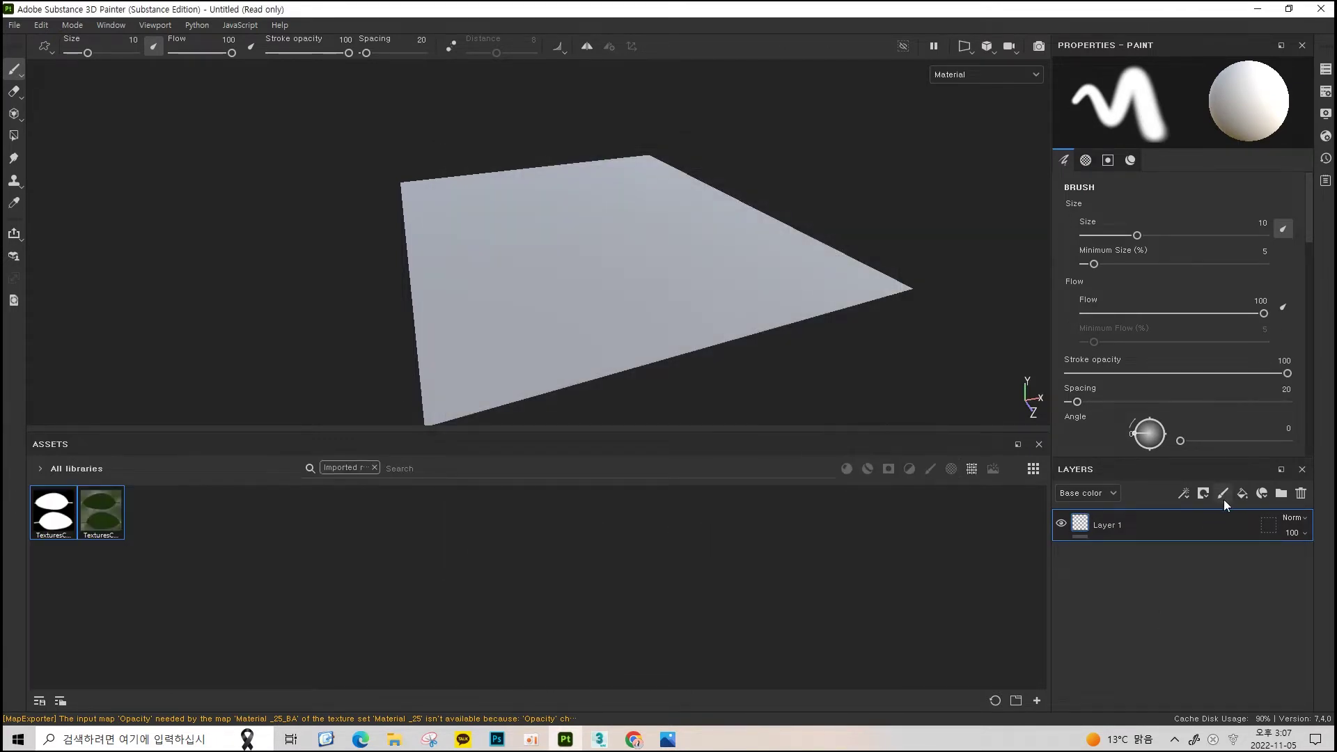
left_click(1242, 493)
left_click_drag(101, 512, 1197, 181)
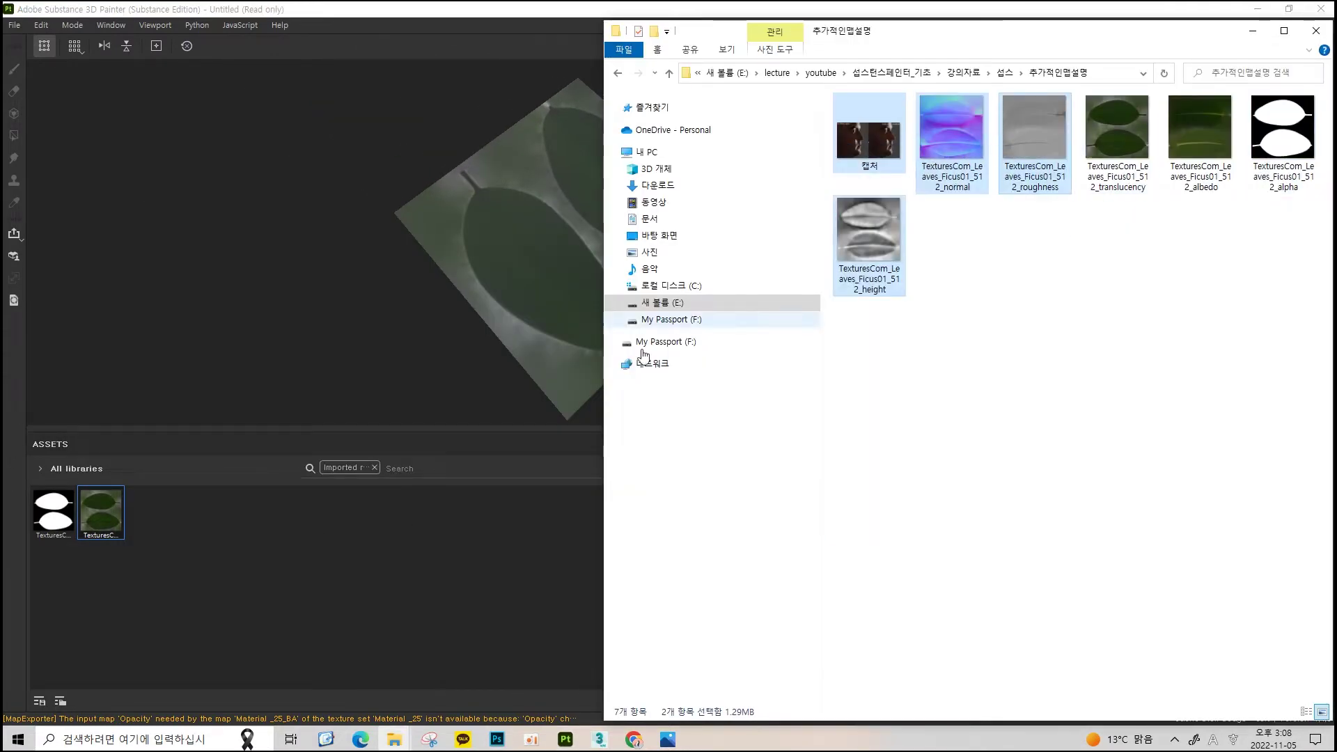
Import the roughness TIF as a texture and filter Assets to Project only
left_click_drag(1045, 135, 543, 508)
left_click(876, 287)
left_click(819, 542)
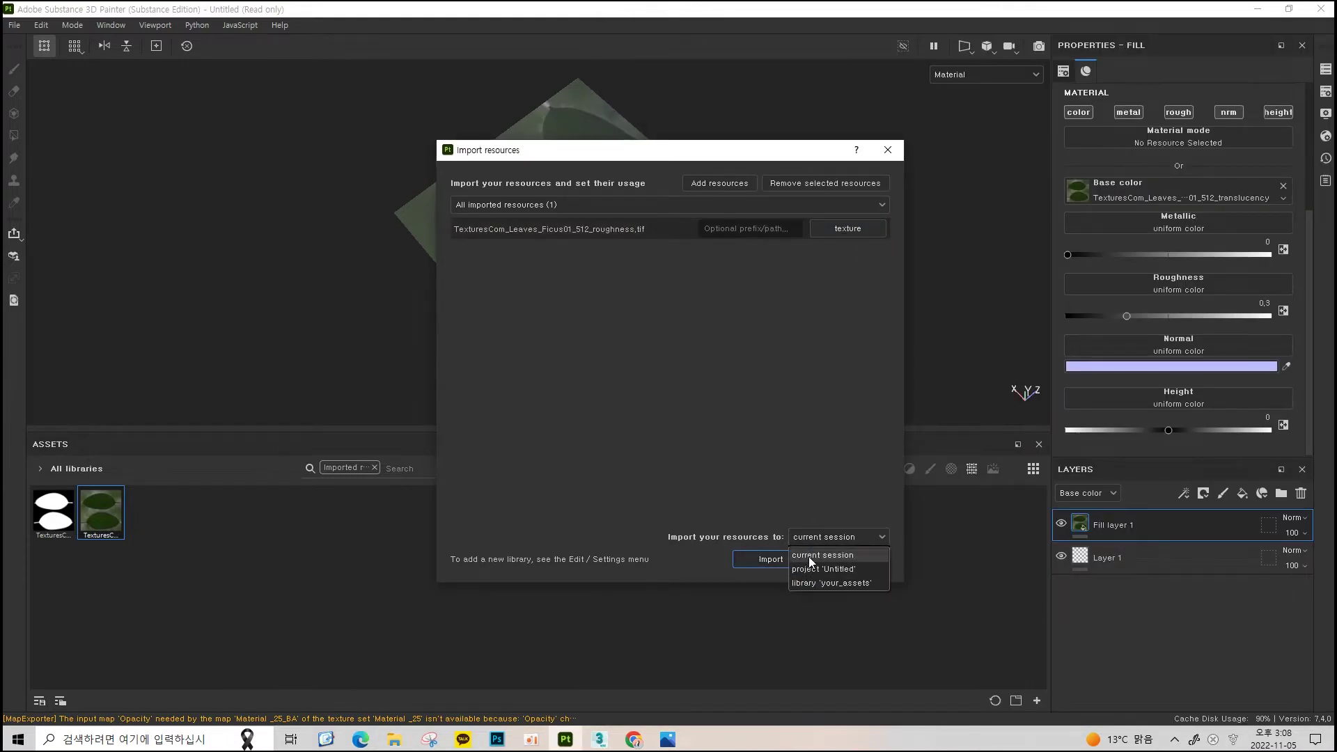
left_click(794, 561)
left_click(63, 468)
left_click(49, 498)
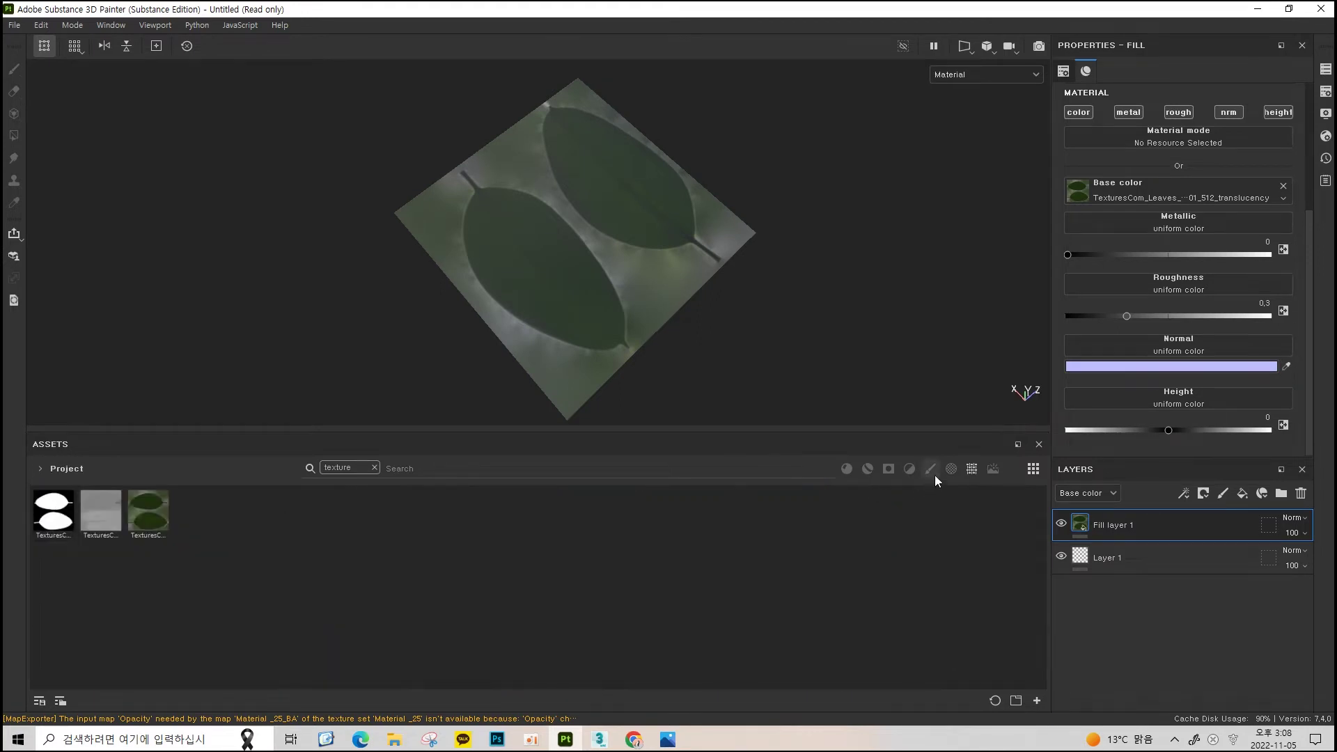
Put the grey roughness texture in the fill layer's Roughness slot
mouse_move(53, 512)
left_mouse_down()
mouse_move(1259, 321)
mouse_move(1164, 282)
left_mouse_up()
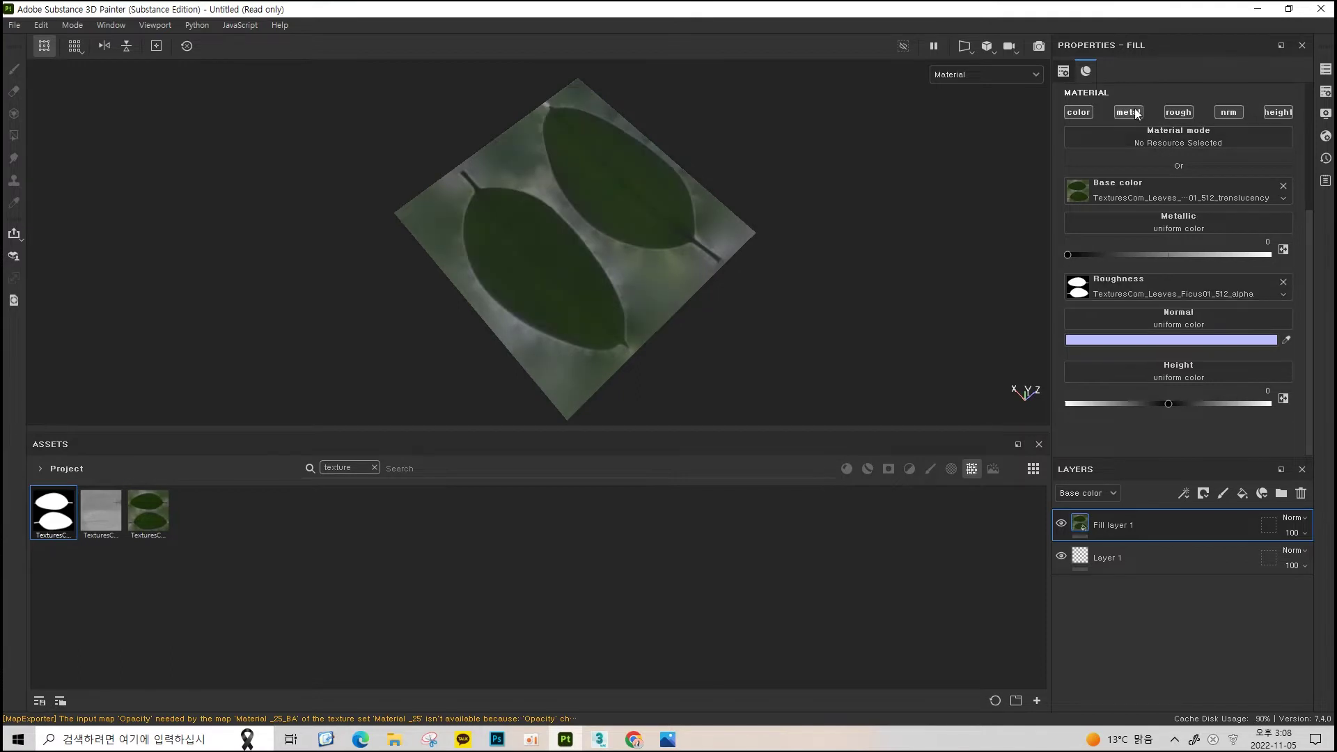
middle_click_drag(723, 199, 709, 227)
middle_click_drag(552, 323, 550, 298)
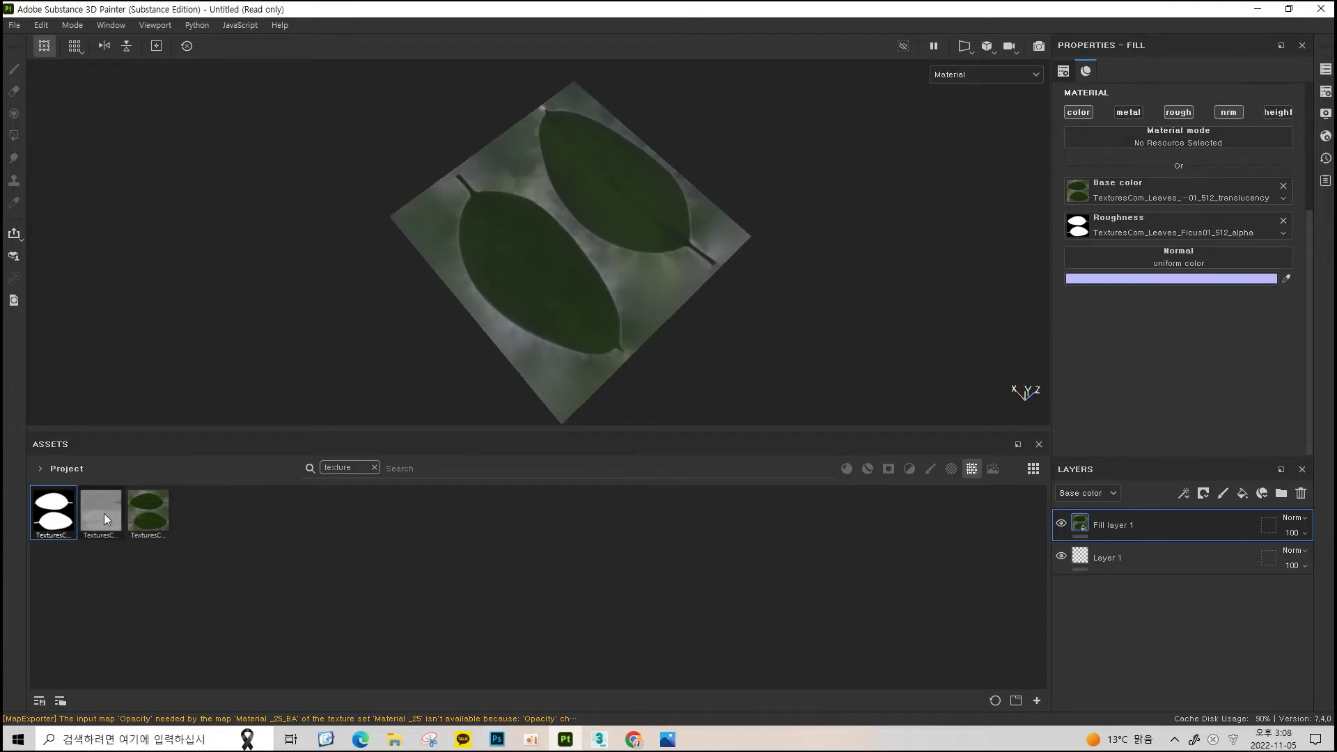
left_click_drag(101, 512, 1154, 220)
mouse_move(544, 255)
left_mouse_down("alt")
mouse_move(636, 206)
mouse_move(537, 215)
mouse_move(624, 203)
left_mouse_up("alt")
Import the Ficus normal TIF as a texture and filter Assets to Project
key("alt+Tab")
left_click_drag(971, 197, 283, 322)
left_click(848, 228)
left_click(876, 268)
left_click(808, 538)
left_click(811, 565)
left_click(36, 468)
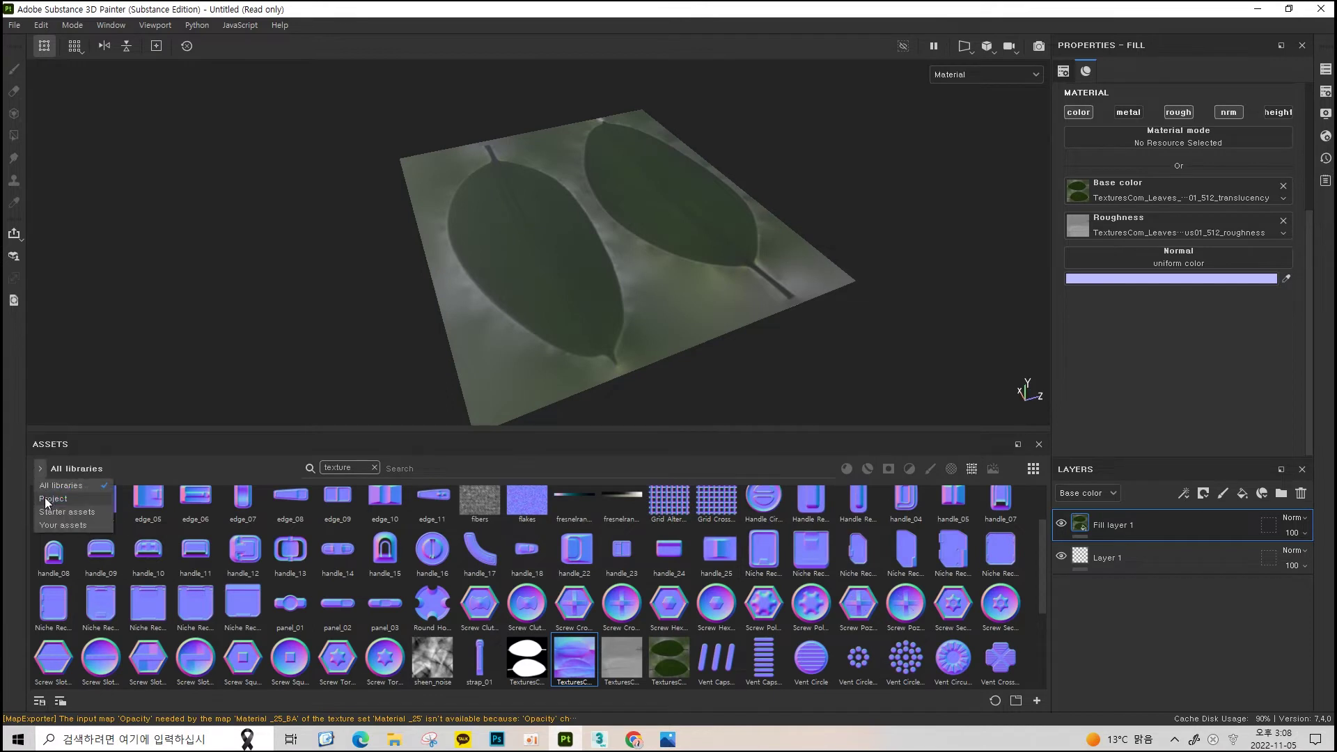
left_click(44, 498)
Drop the normal map into the fill layer's Normal slot and inspect the leaf veins
left_click_drag(114, 514, 1109, 258)
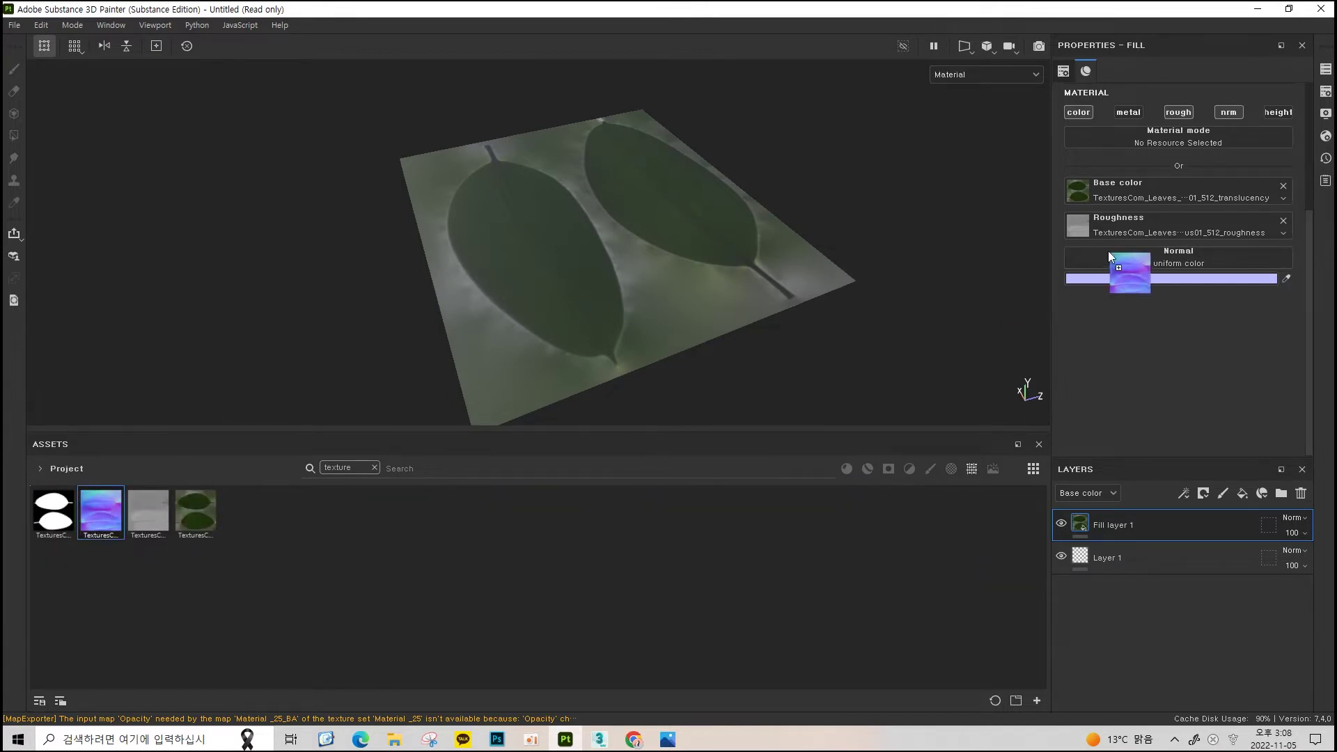
mouse_move(719, 185)
left_mouse_down("alt")
mouse_move(770, 105)
mouse_move(672, 259)
left_mouse_up("alt")
scroll(729, 120, "up", 3)
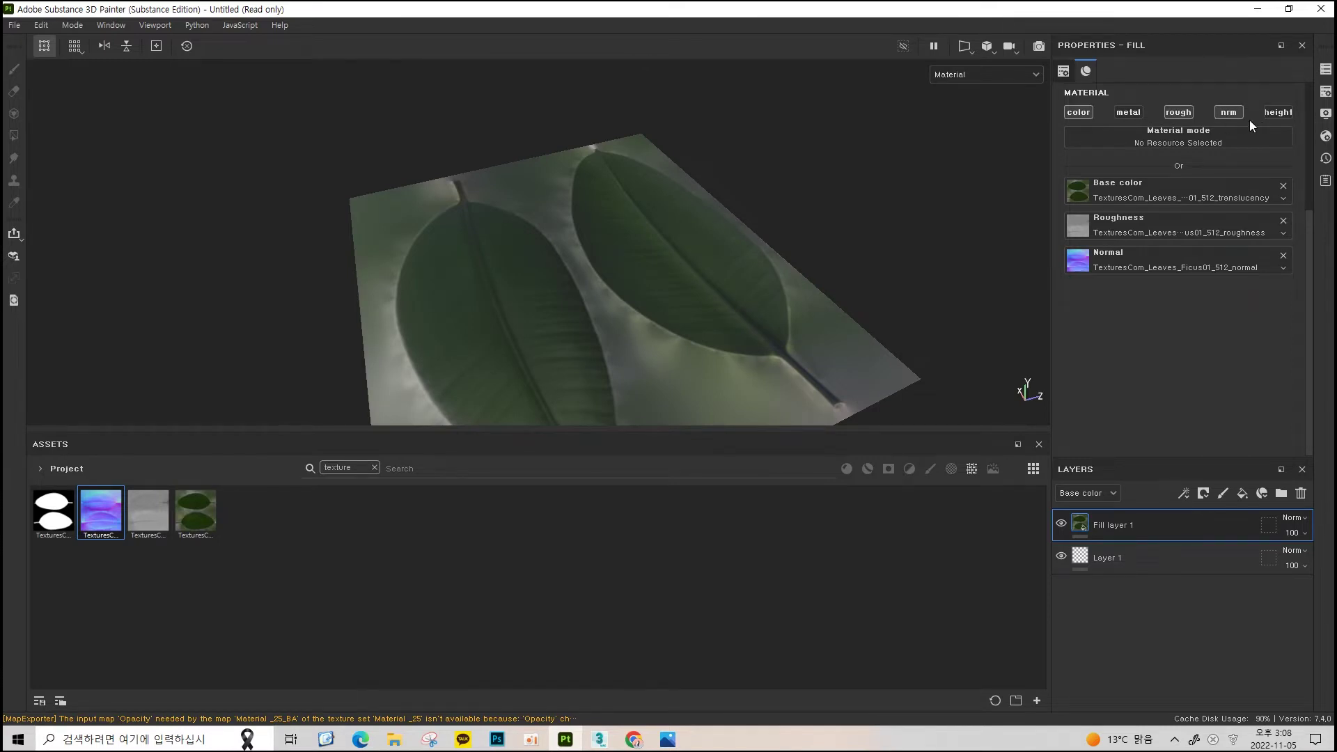
left_click_drag(763, 220, 887, 186, "alt")
scroll(1247, 210, "up", 3)
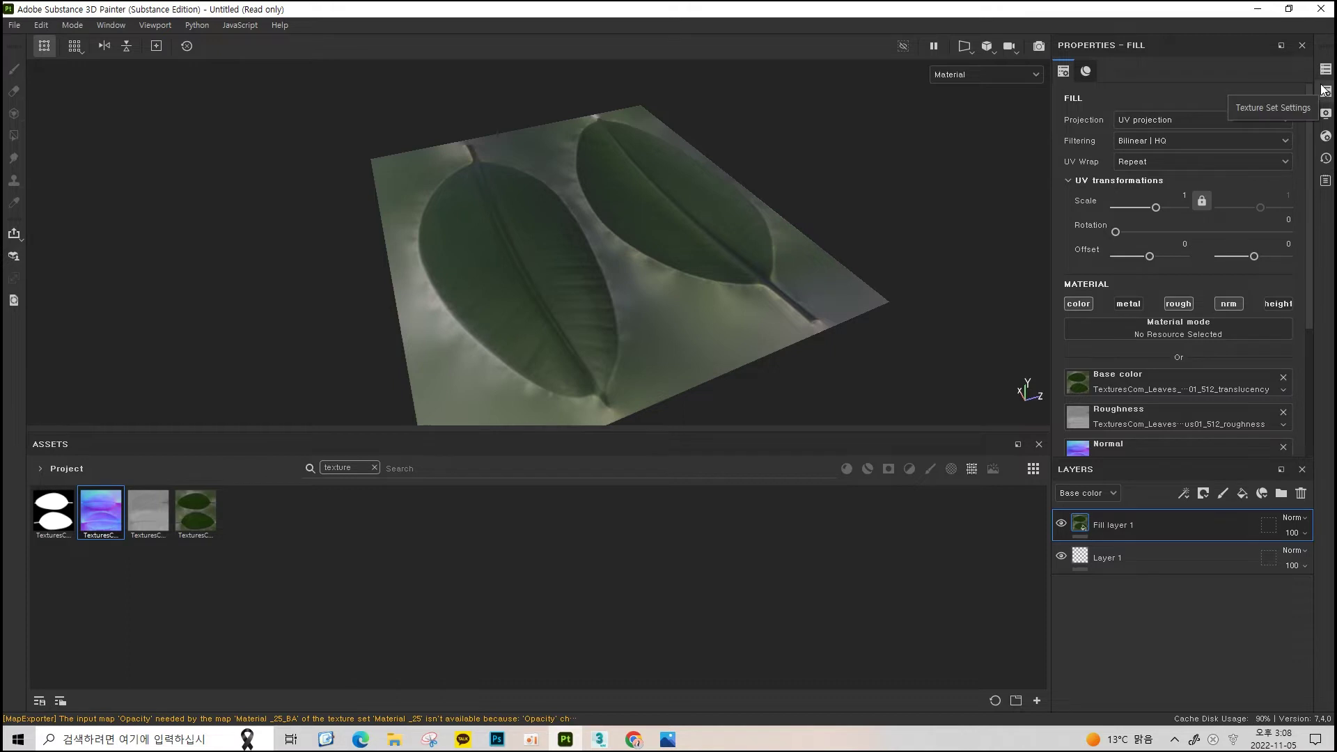
Add an Opacity (L8) channel to the texture set in Texture Set Settings
left_click(1325, 91)
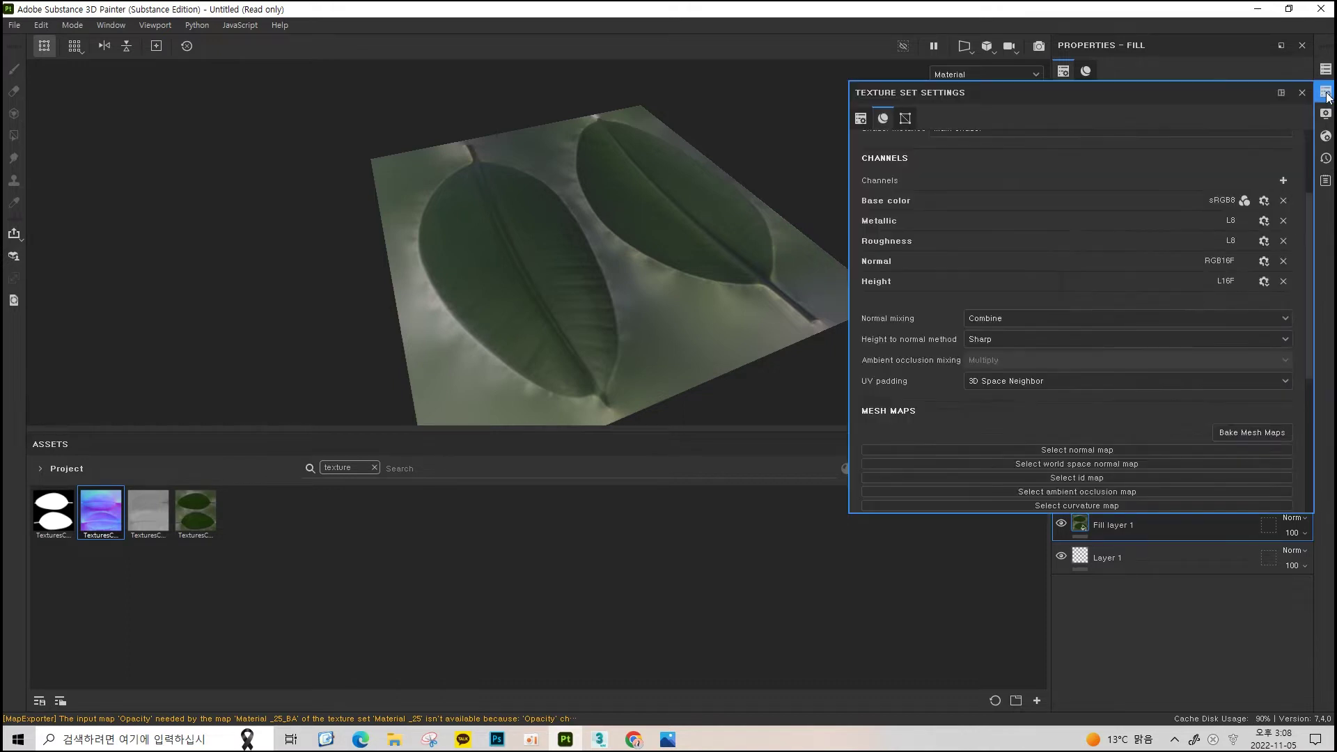
scroll(1129, 195, "up", 3)
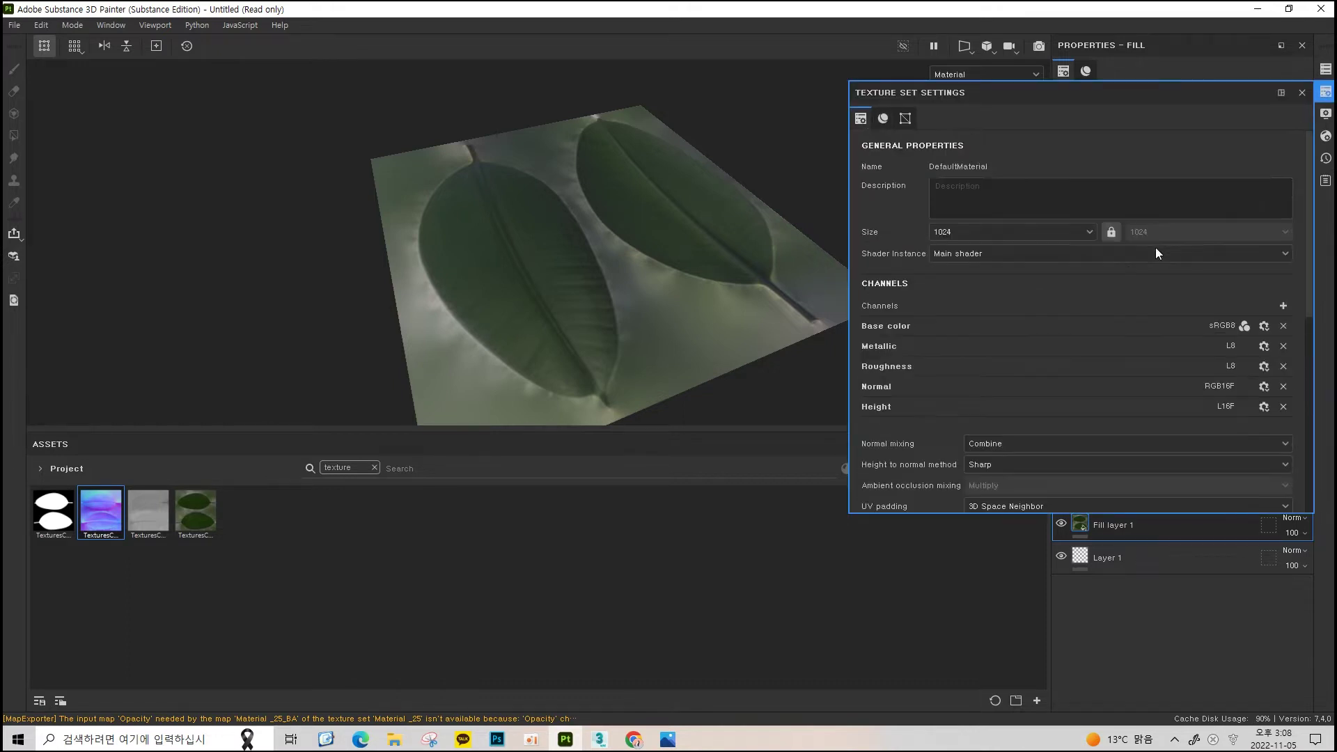
left_click(111, 26)
mouse_move(115, 40)
left_click(246, 187)
scroll(1143, 285, "down", 2)
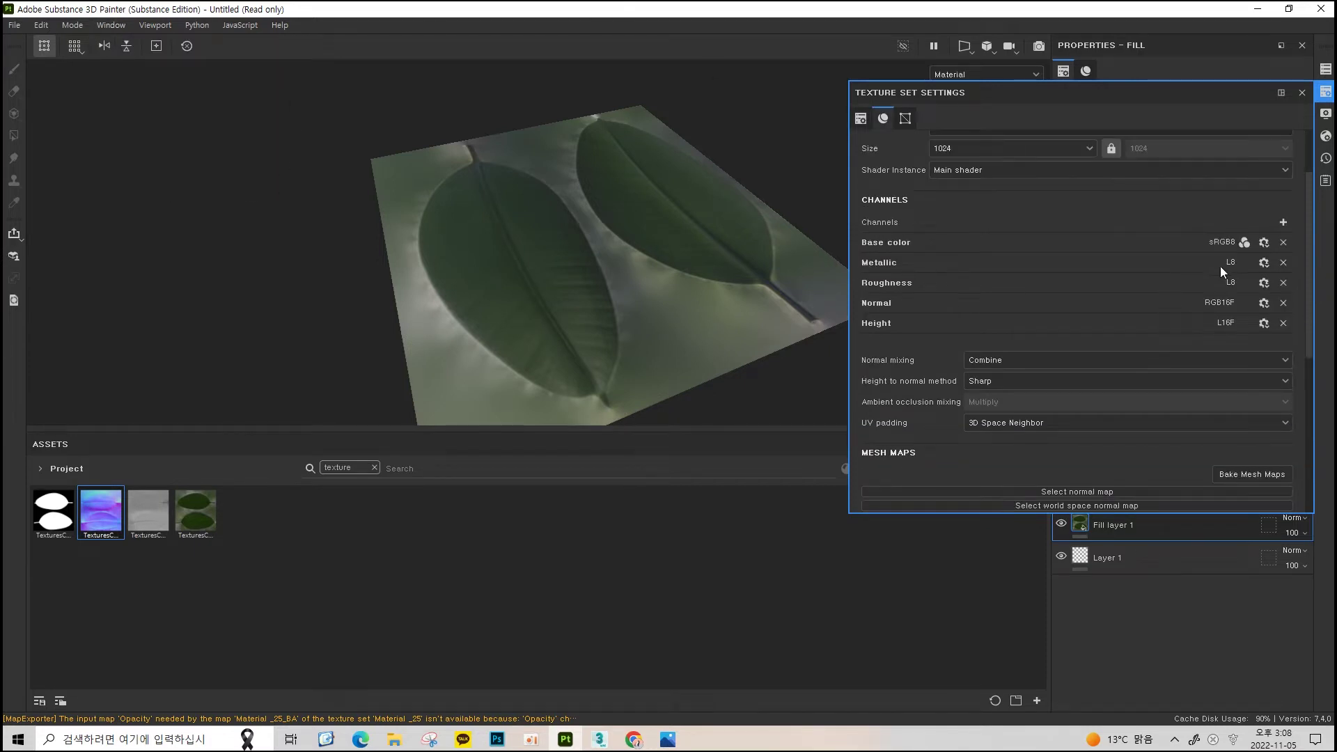
left_click(1282, 221)
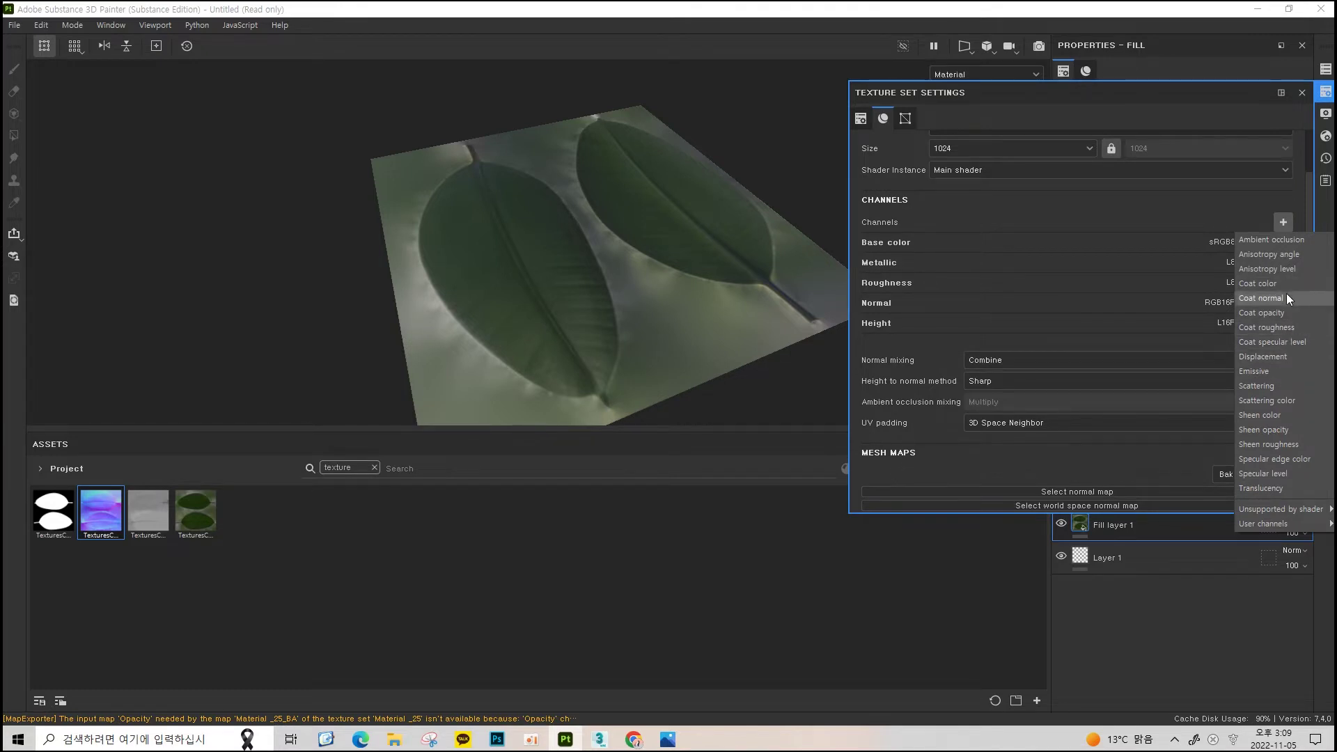
mouse_move(1265, 523)
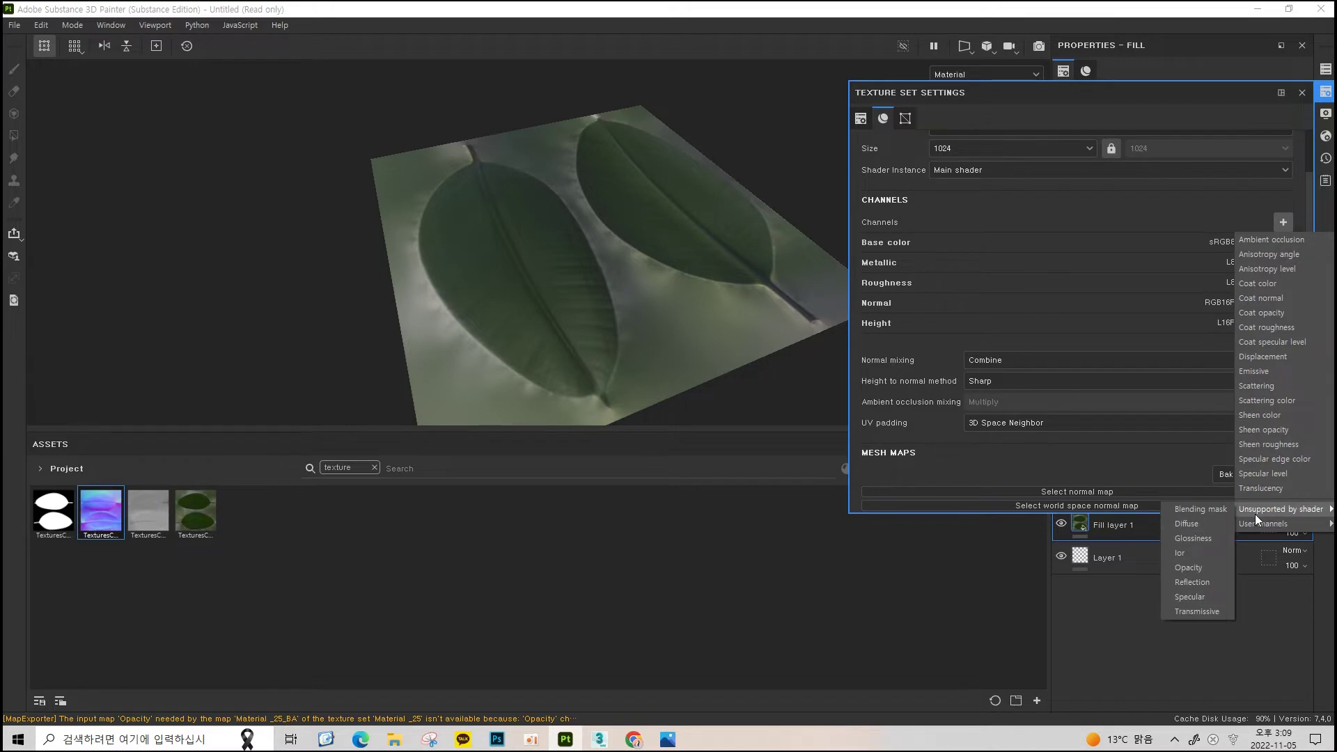
left_click(1202, 565)
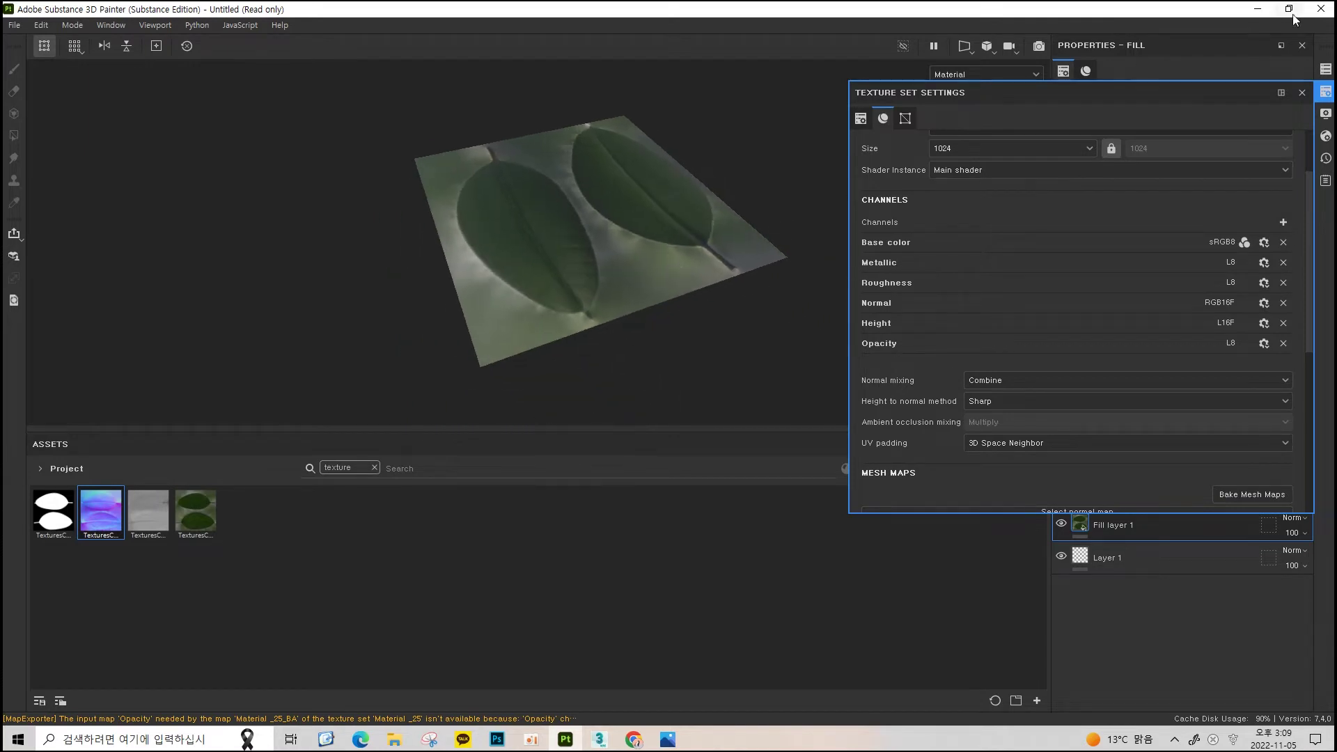
left_click(1302, 92)
Enable the fill layer's op channel and load the Ficus alpha texture into Opacity
scroll(1077, 317, "down", 3)
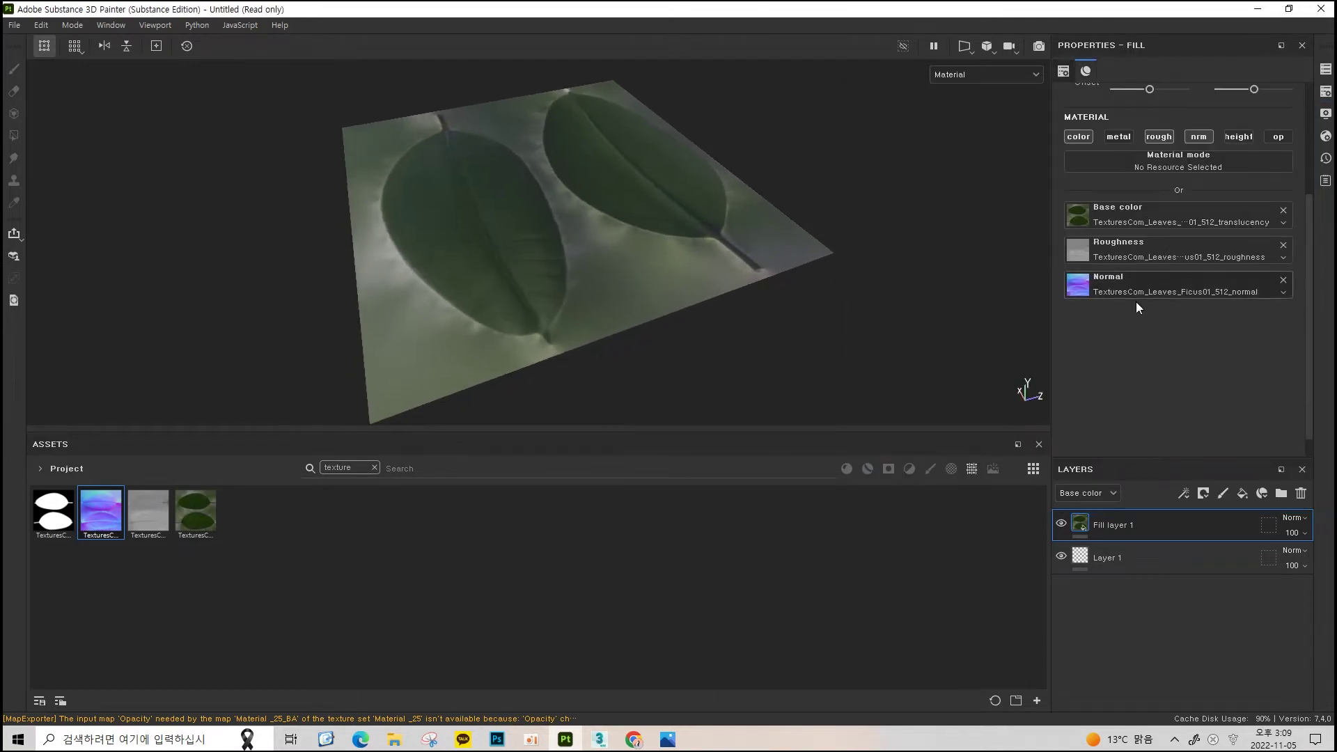
left_click(1277, 137)
left_click_drag(61, 516, 1214, 319)
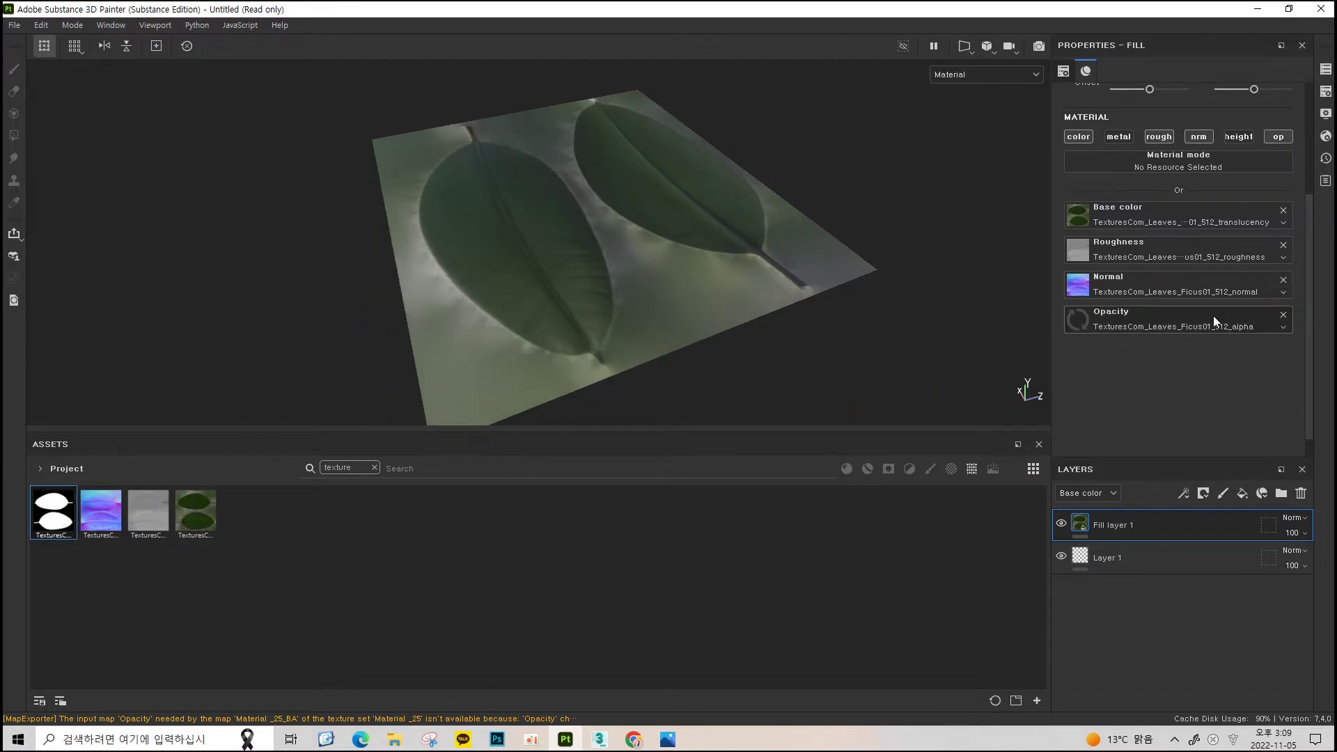
mouse_move(517, 188)
left_mouse_down("alt")
mouse_move(570, 240)
mouse_move(600, 158)
left_mouse_up("alt")
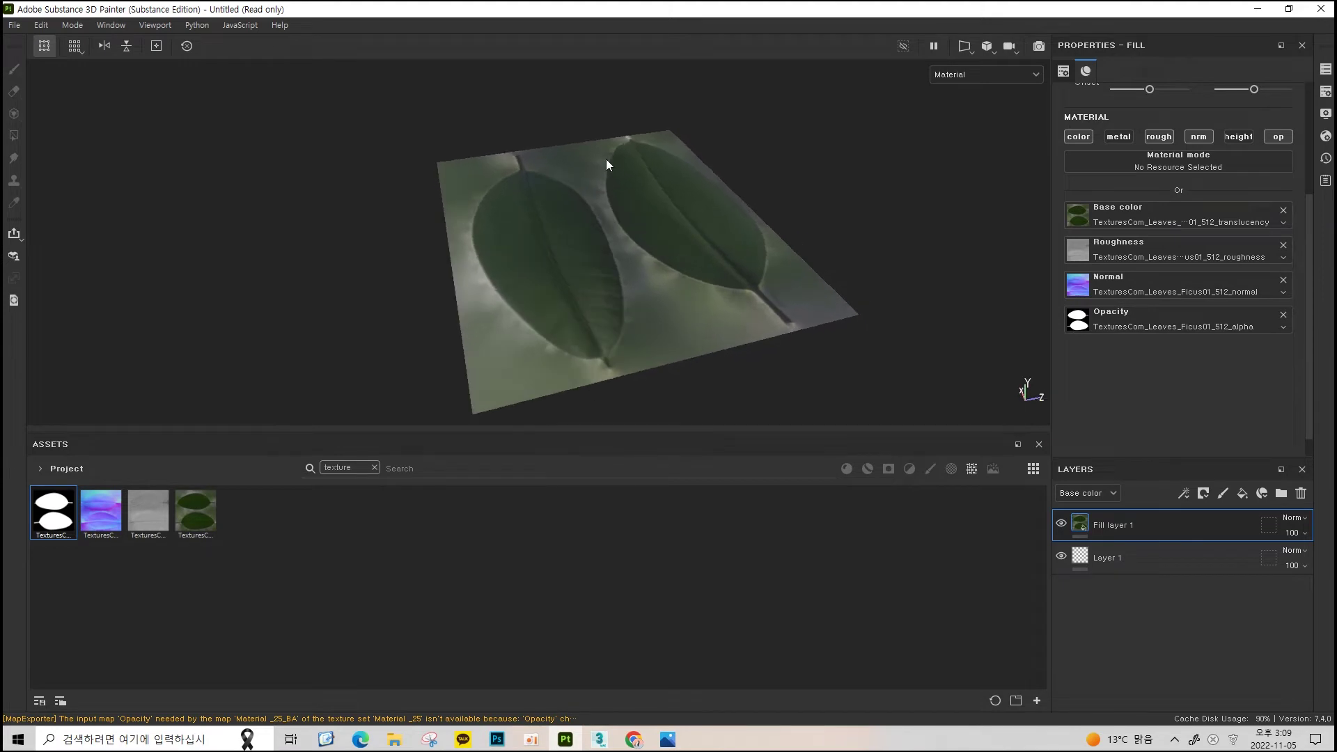
right_click_drag(599, 159, 666, 165, "shift")
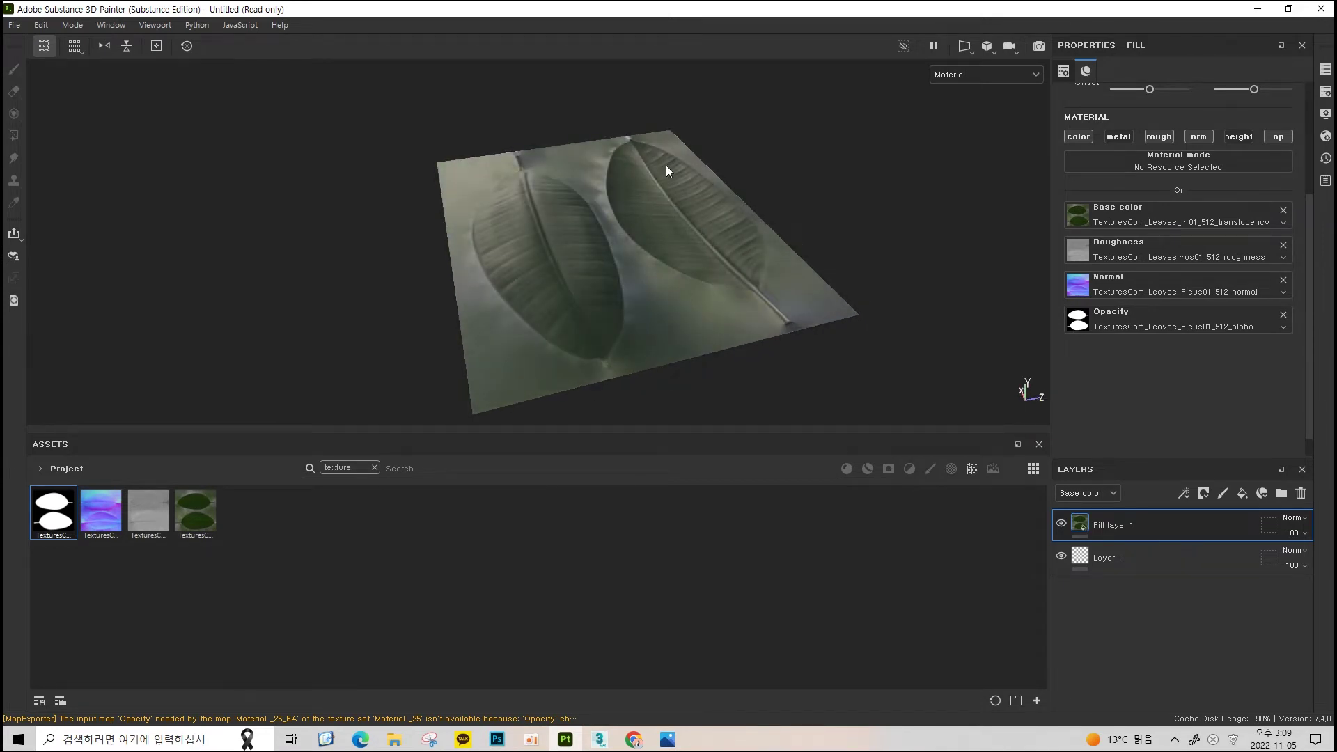
scroll(591, 233, "up", 3)
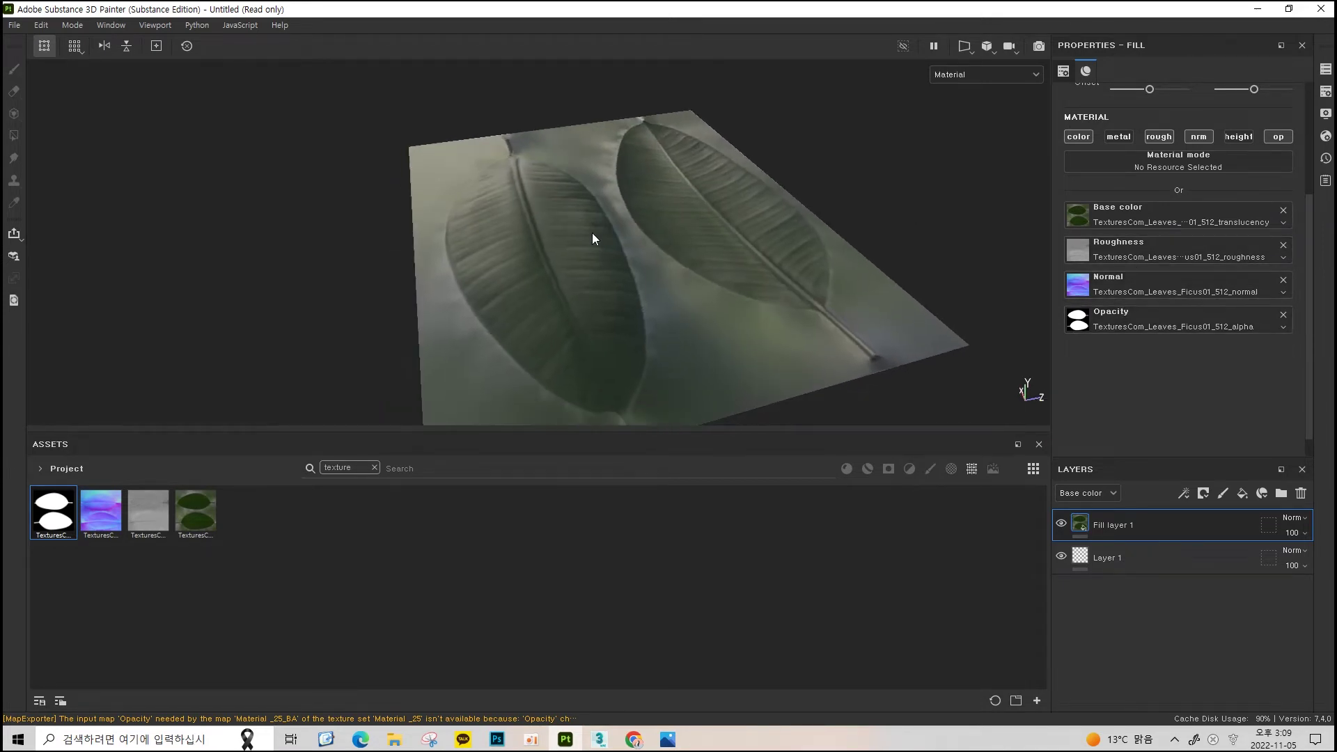
scroll(592, 233, "down", 2)
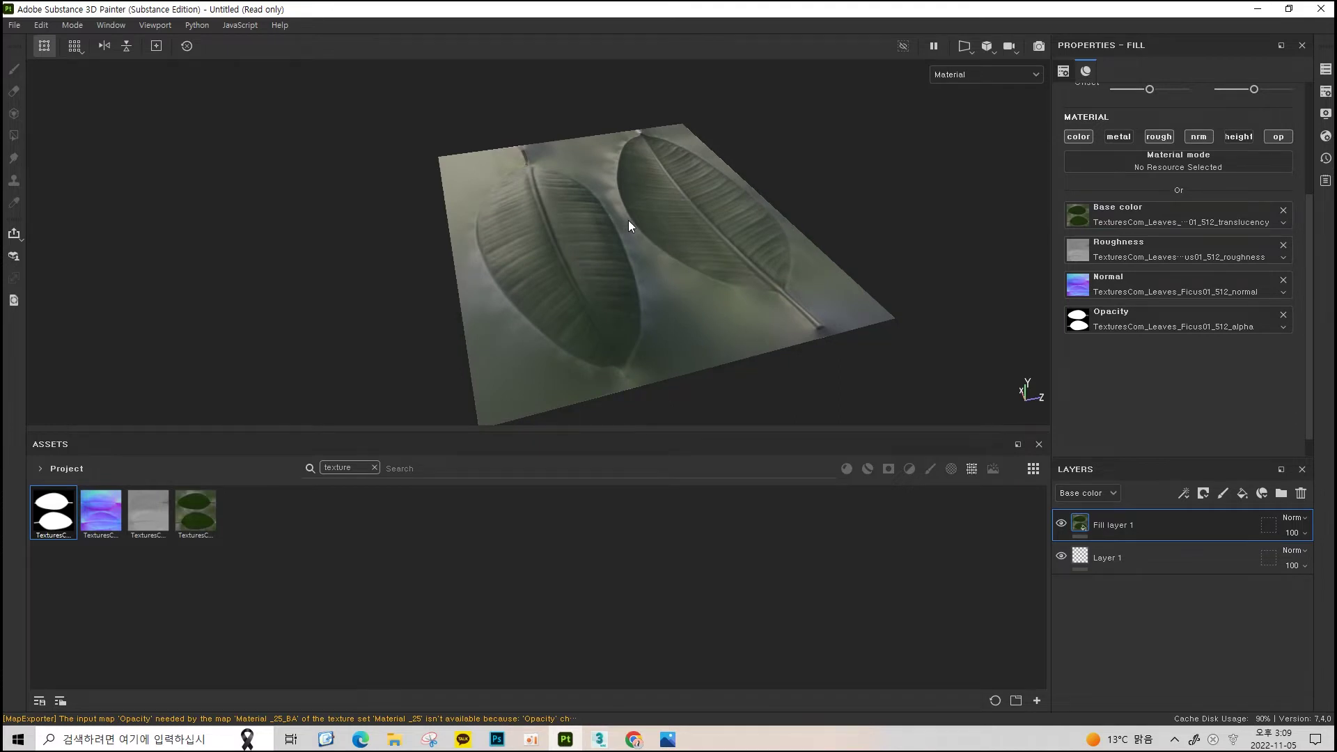
middle_click_drag(628, 220, 647, 248)
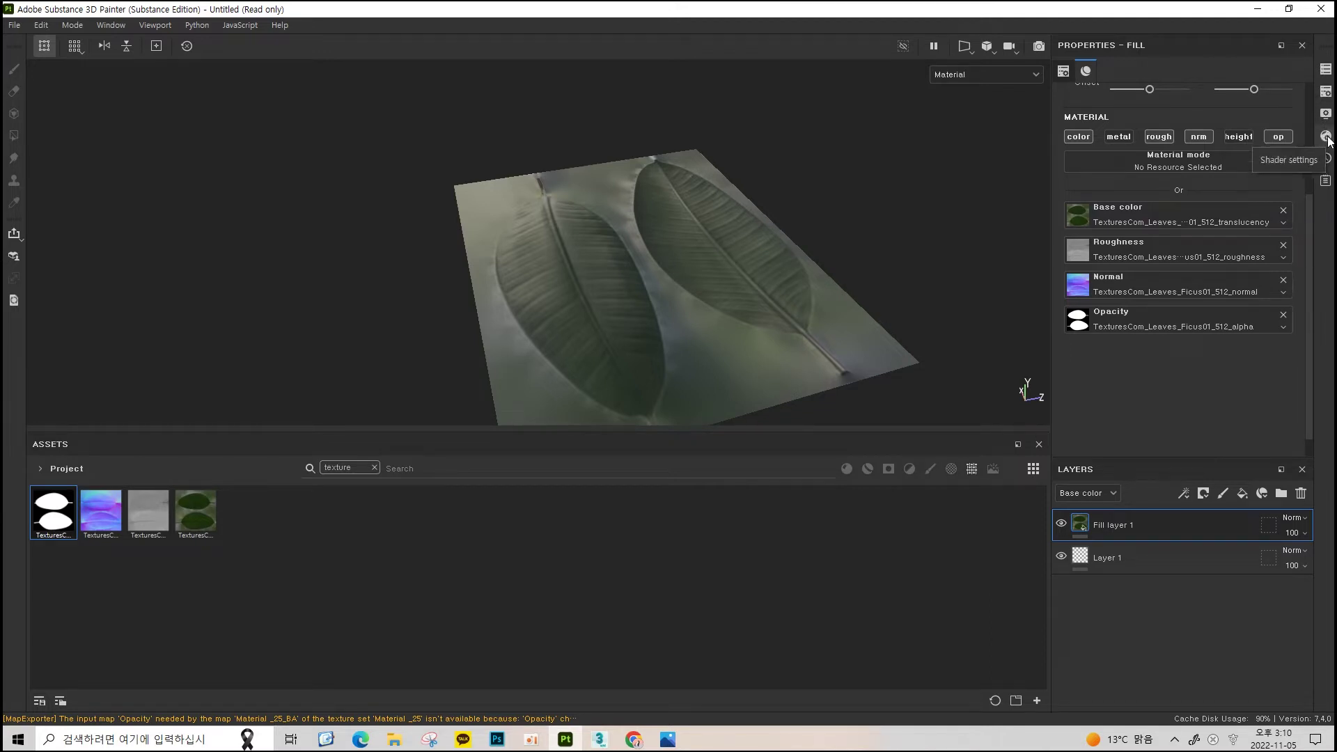
Review Display Settings' environment and camera options, ending on the asm-metal-rough shader parameters
left_click(1327, 137)
left_click(1327, 138)
left_click(1327, 117)
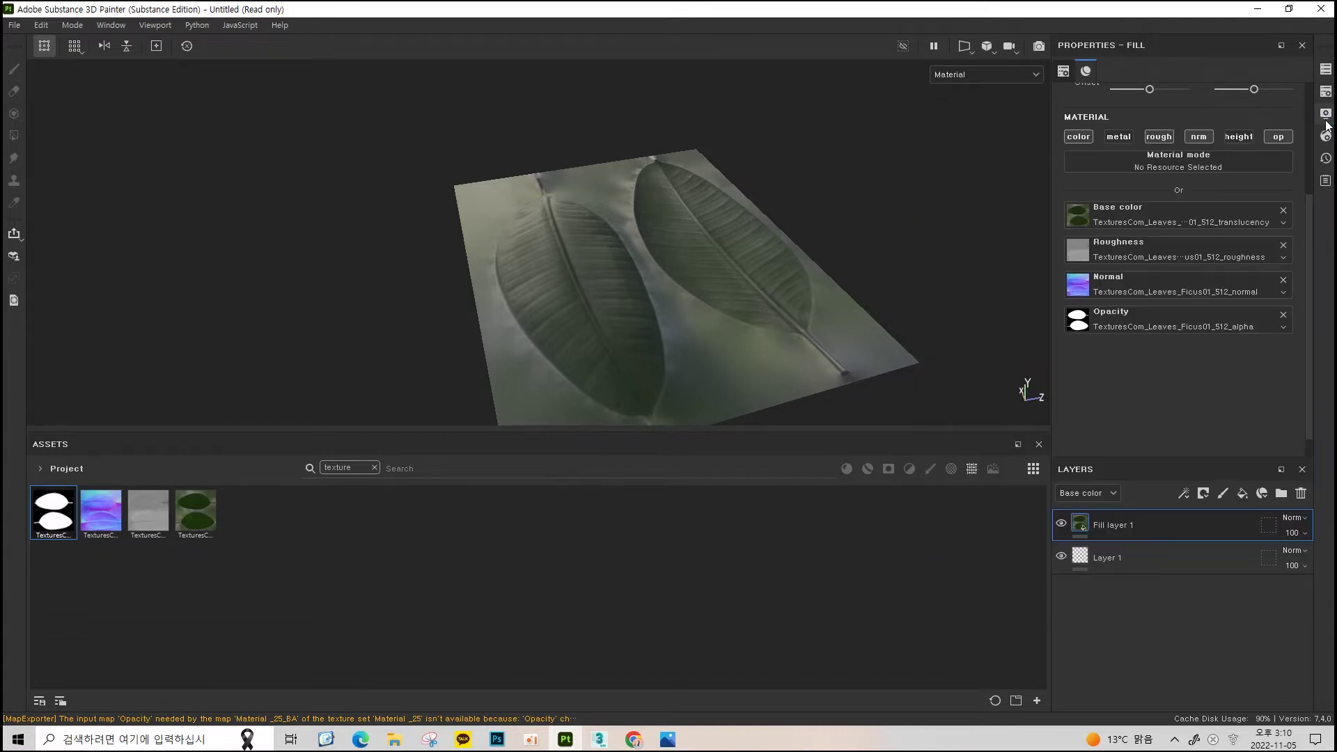
left_click(1327, 136)
left_click(1327, 114)
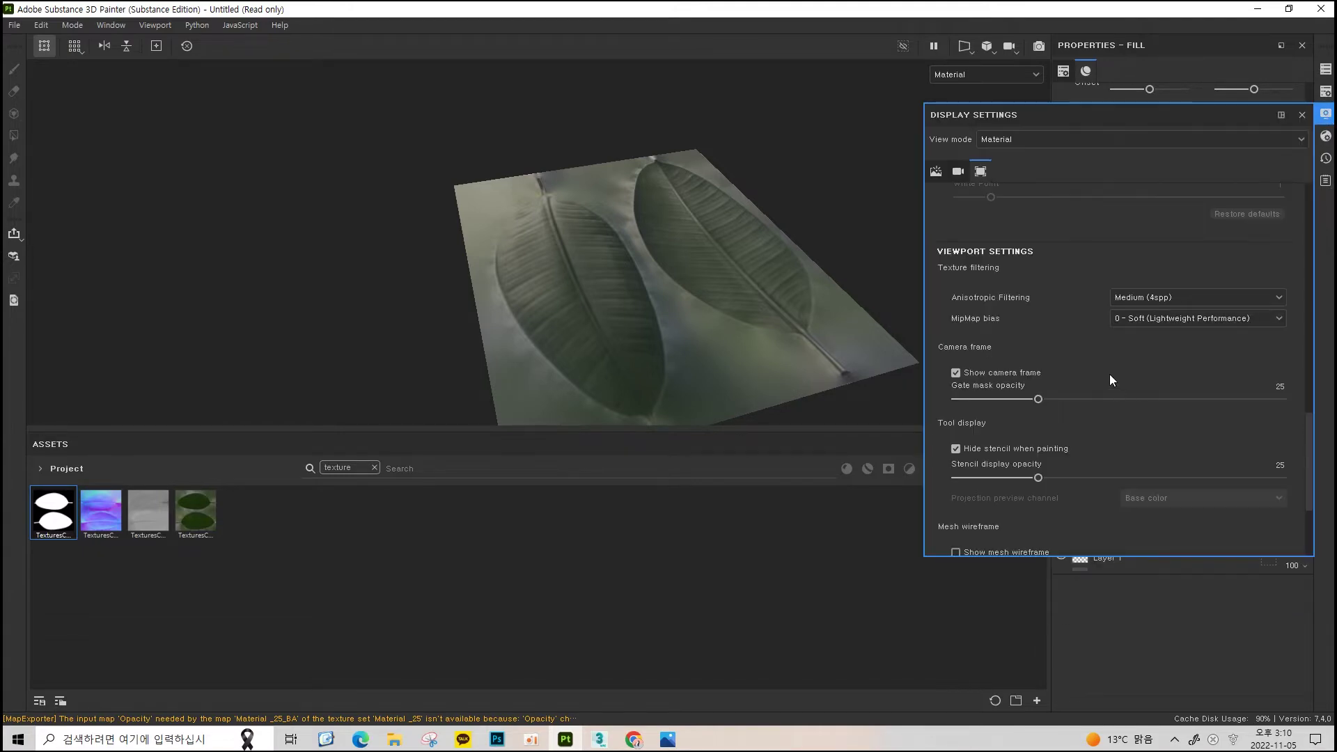
scroll(1104, 376, "down", 3)
scroll(1102, 378, "up", 3)
scroll(1102, 378, "up", 8)
scroll(1102, 378, "up", 1)
scroll(1102, 378, "down", 1)
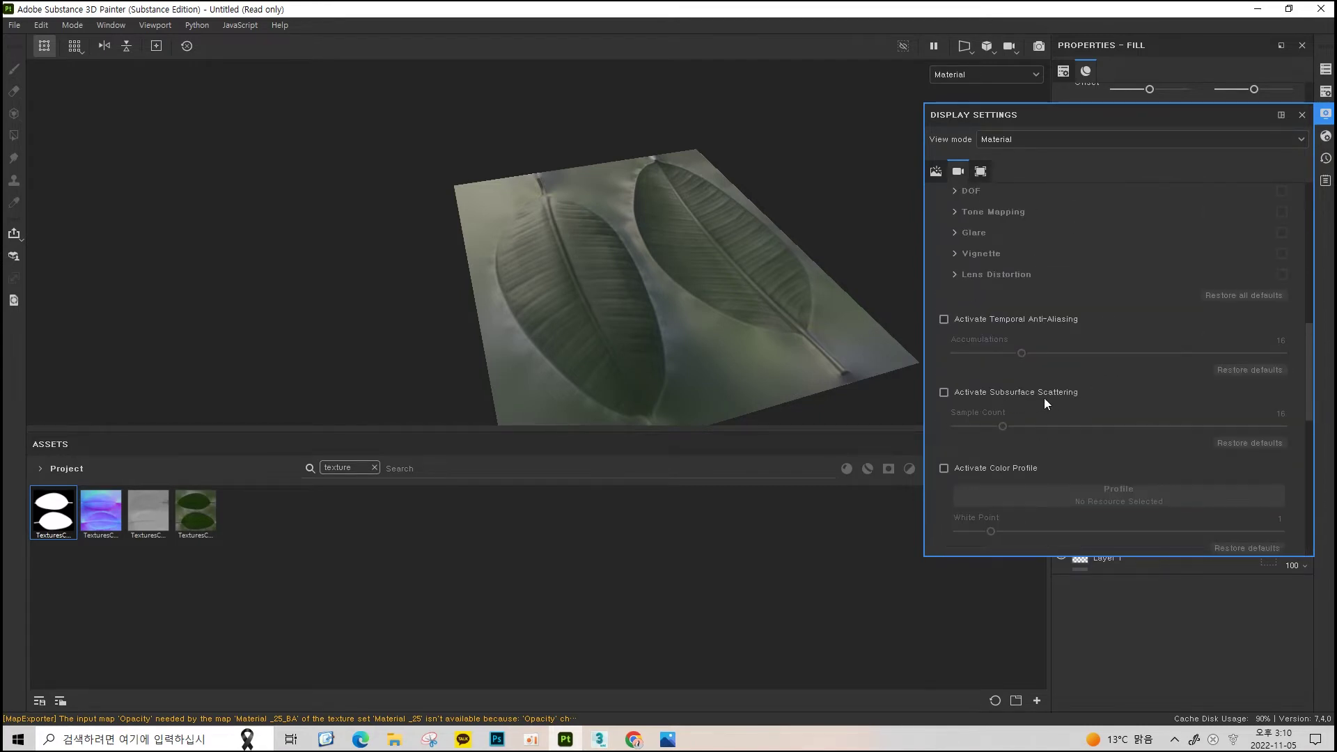
scroll(1063, 393, "up", 3)
scroll(1064, 393, "up", 4)
scroll(1064, 393, "up", 3)
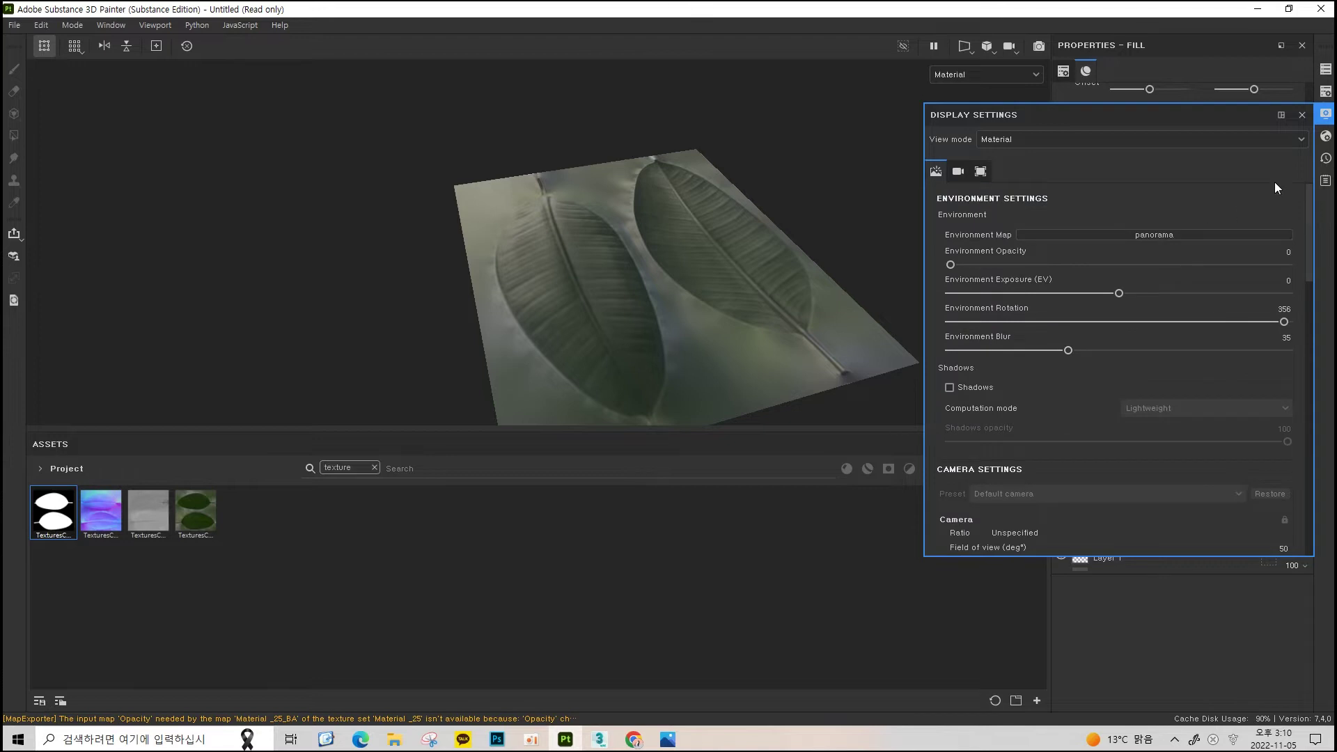
left_click(1323, 137)
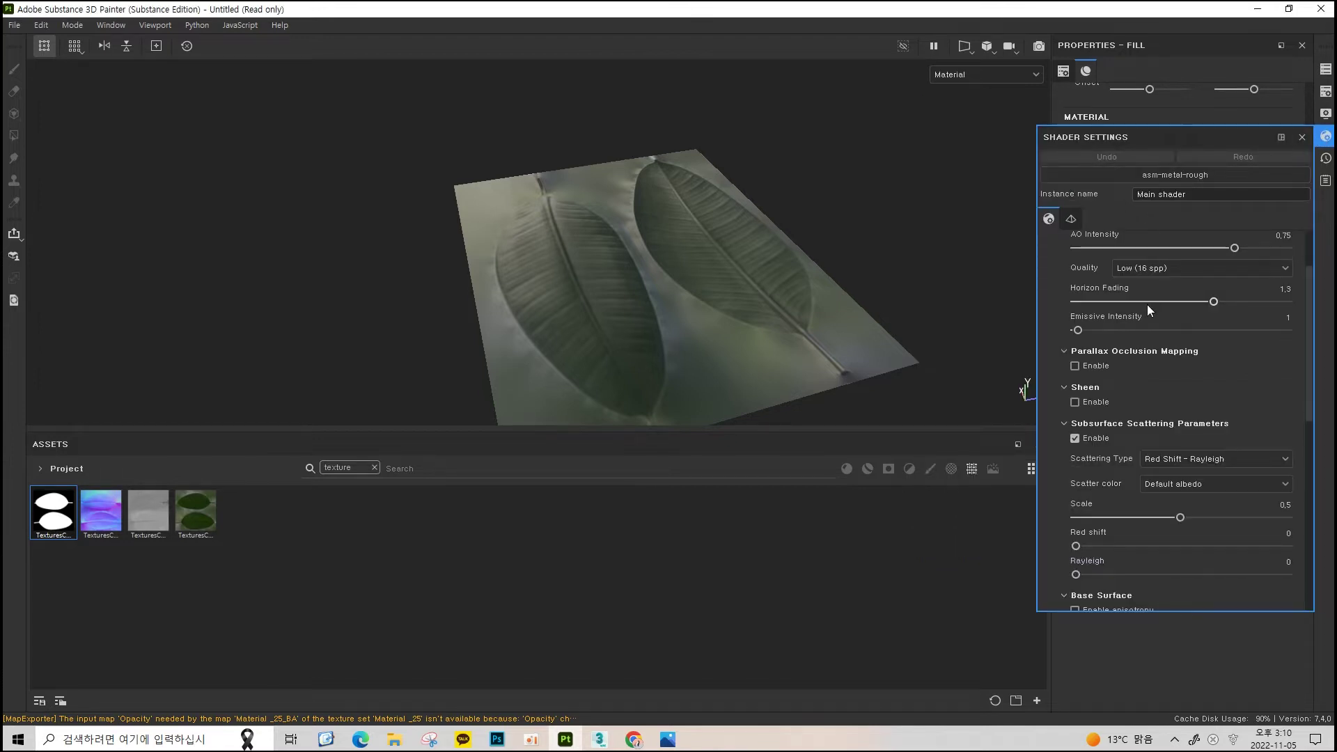
Browse Shader Settings and open the shader list with the alpha-test and alpha-blending options
scroll(1148, 304, "down", 3)
scroll(1147, 303, "down", 5)
scroll(1147, 304, "up", 5)
scroll(1146, 304, "up", 5)
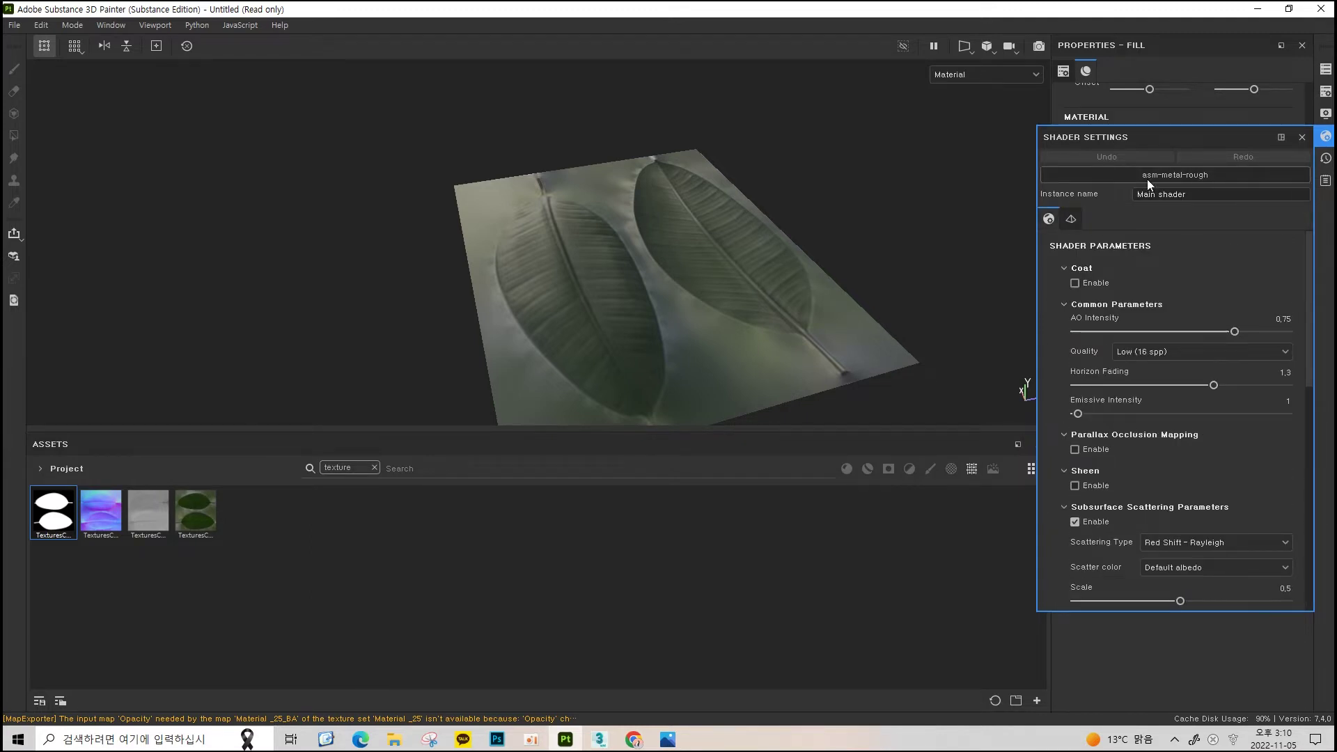
left_click(1185, 177)
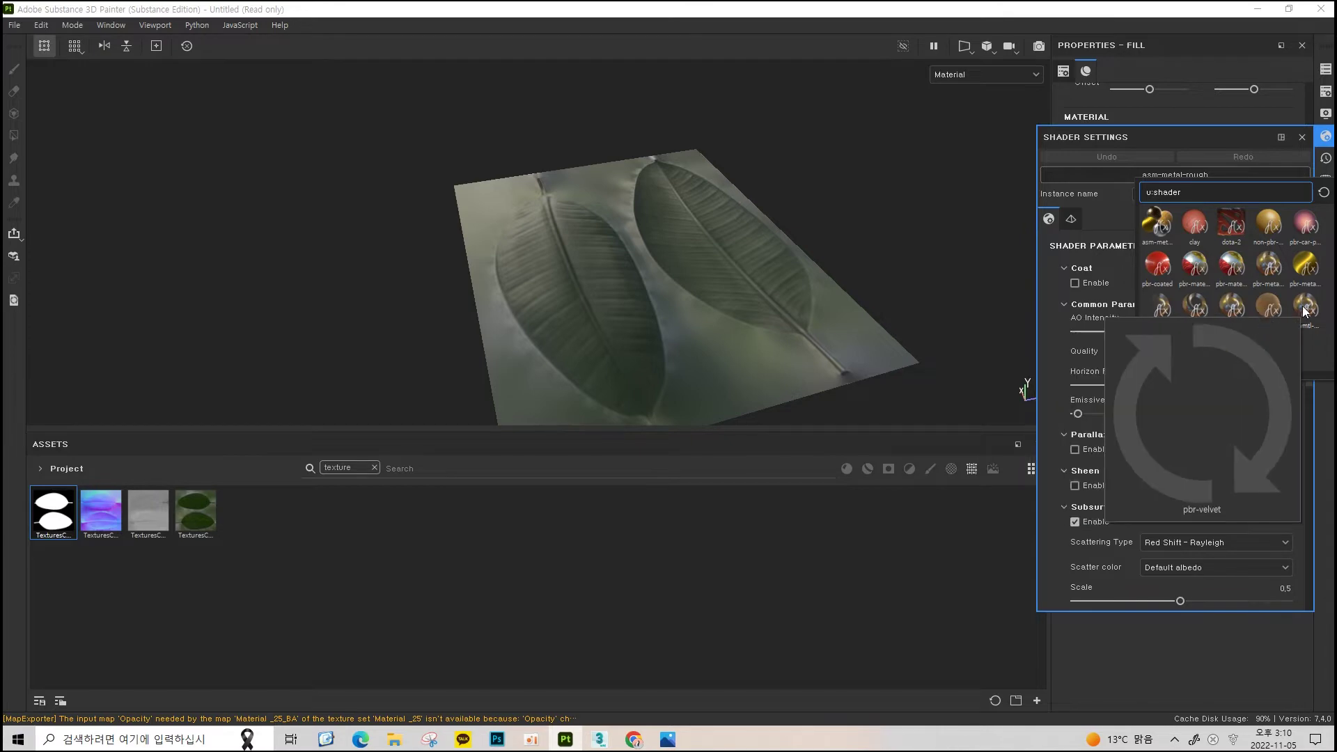
left_click(500, 741)
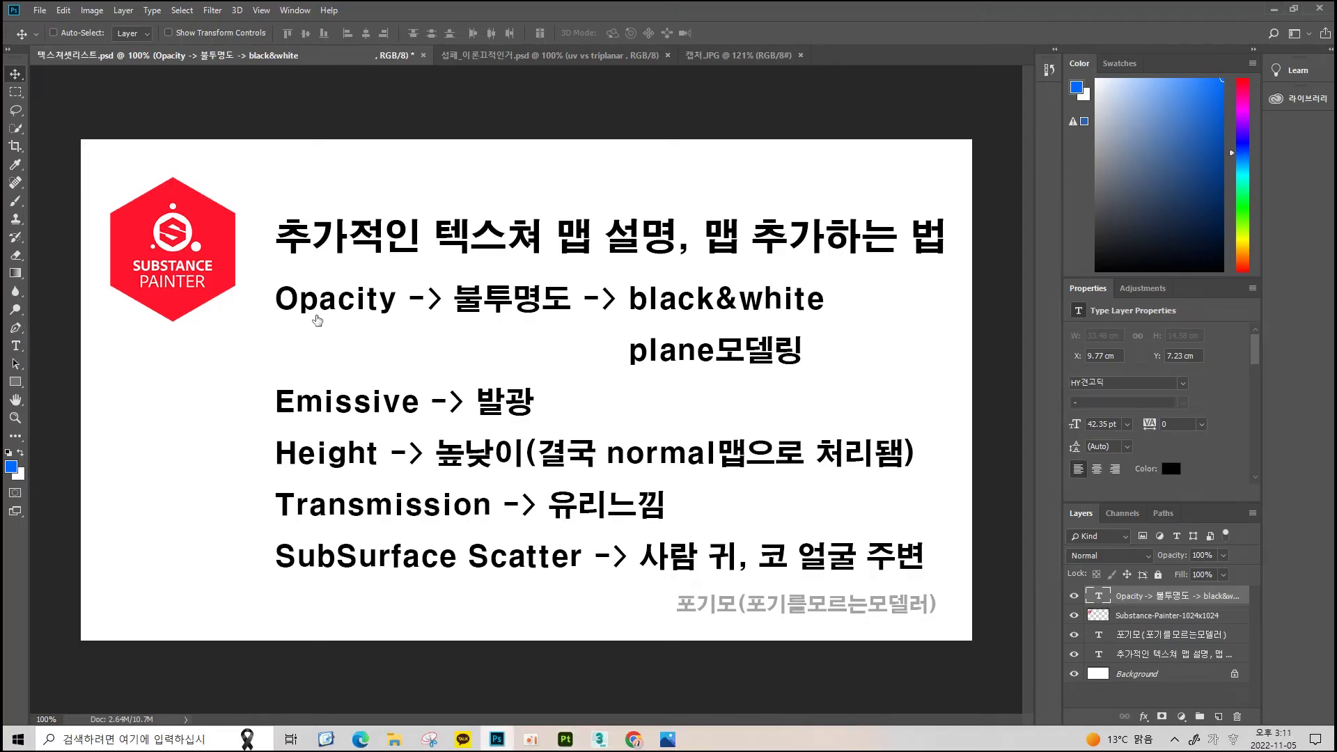
Change the slide's Opacity line to read 'Alpha, Opacity -> 불투명도 -> black&white'
double_click(1247, 595)
key("Escape")
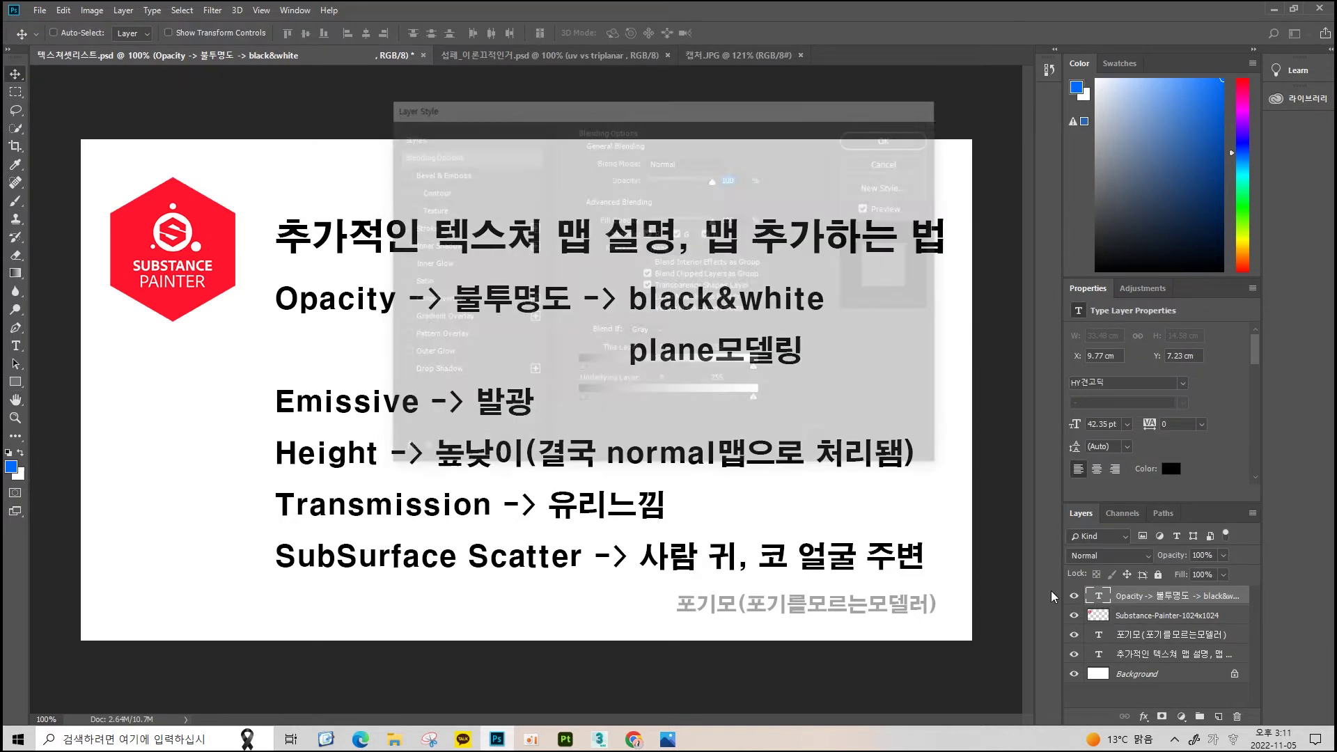
double_click(1099, 596)
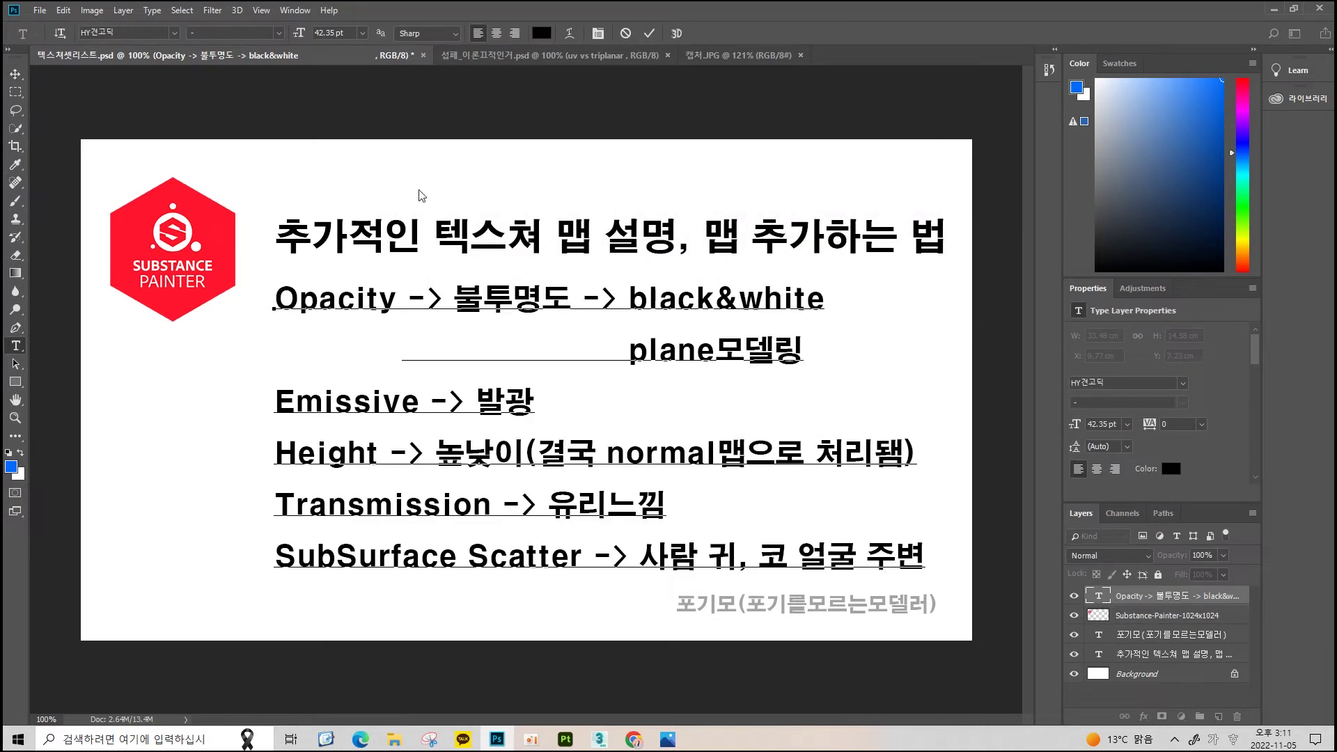
type("미al")
key("BackSpace")
key("BackSpace")
type("AIl")
key("BackSpace")
type("pha")
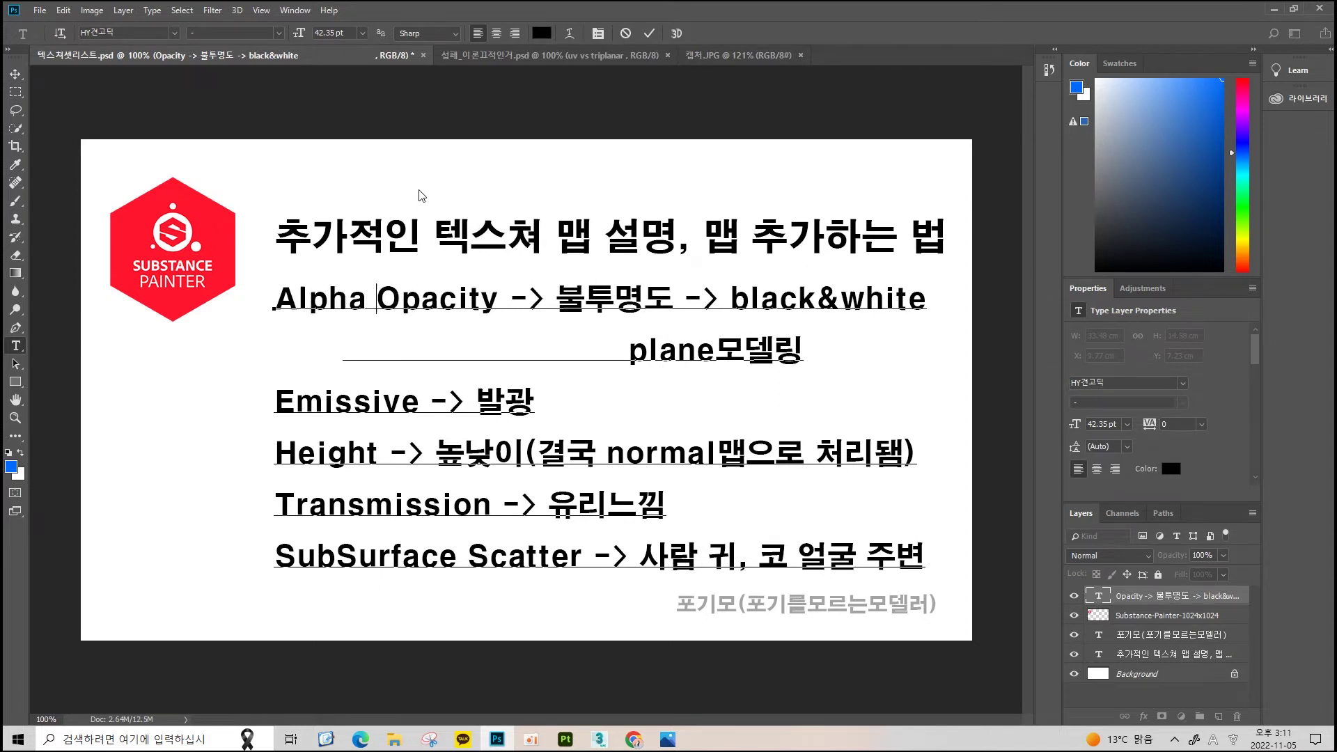
key("BackSpace")
type(",")
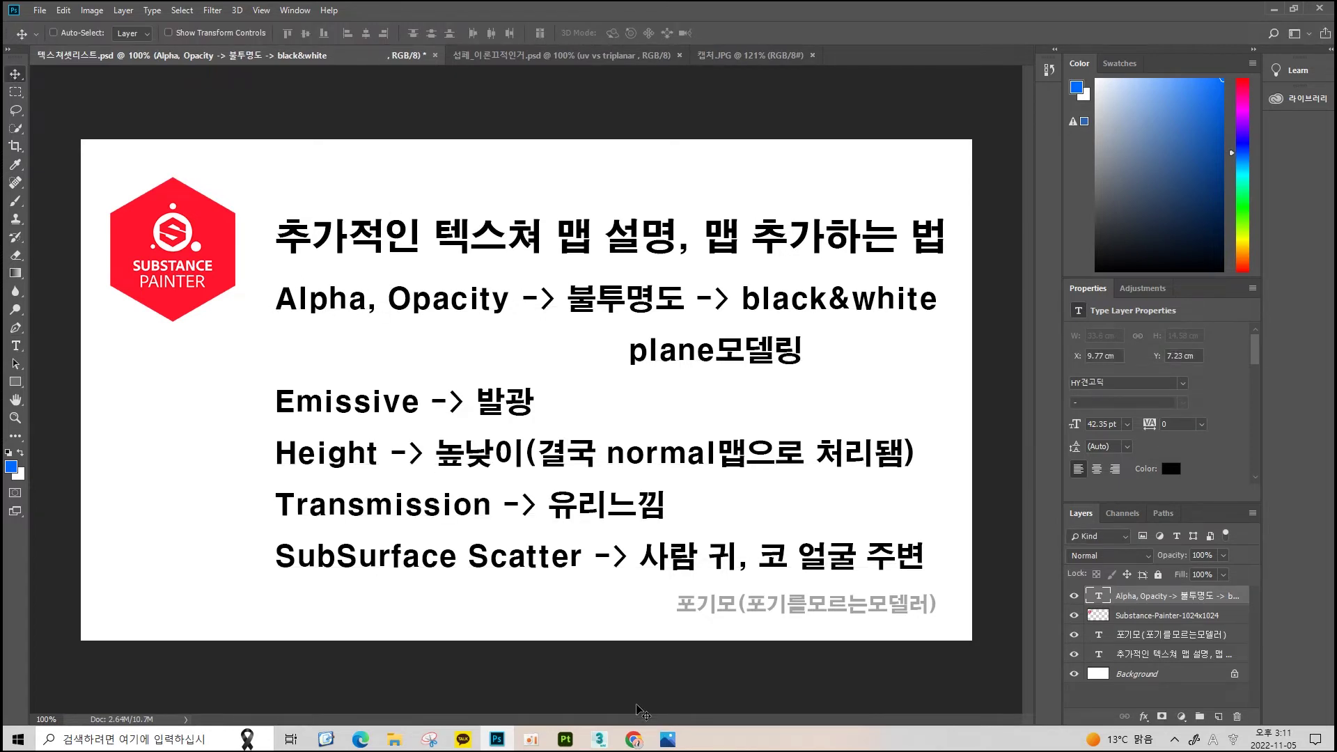
left_click(564, 739)
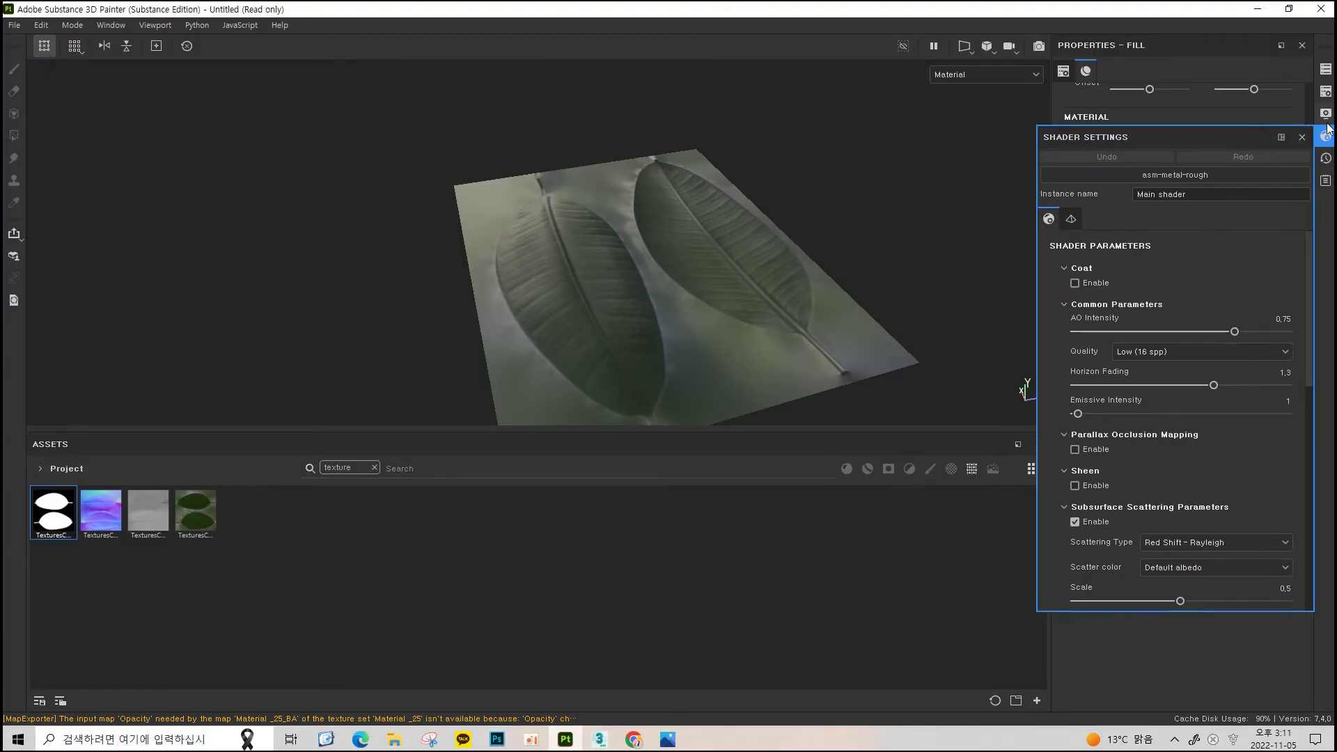
Apply pbr-metal-rough-with-alpha-blending so the plane renders as two cut-out Ficus leaves
left_click(1130, 175)
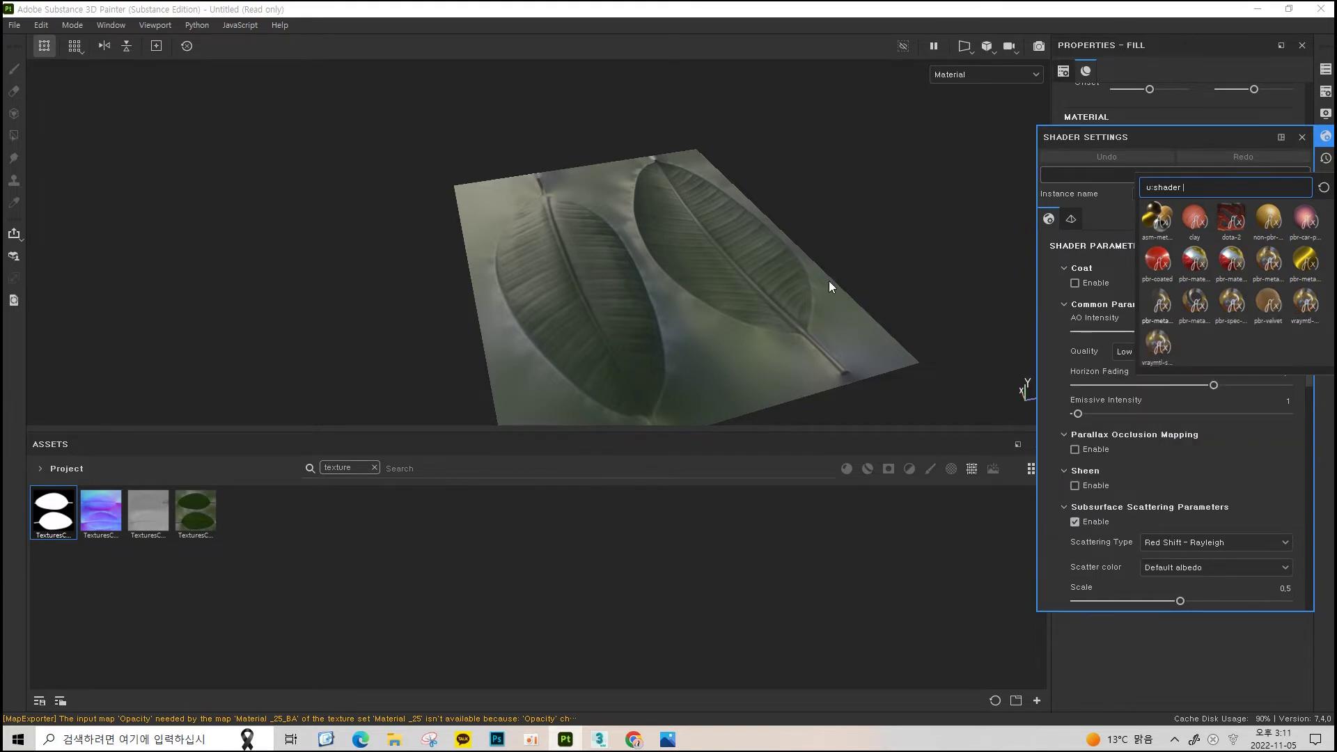
mouse_move(751, 215)
left_mouse_down("alt")
mouse_move(769, 178)
mouse_move(770, 214)
left_mouse_up("alt")
mouse_move(770, 215)
right_mouse_down("alt")
mouse_move(640, 194)
mouse_move(675, 203)
right_mouse_up("alt")
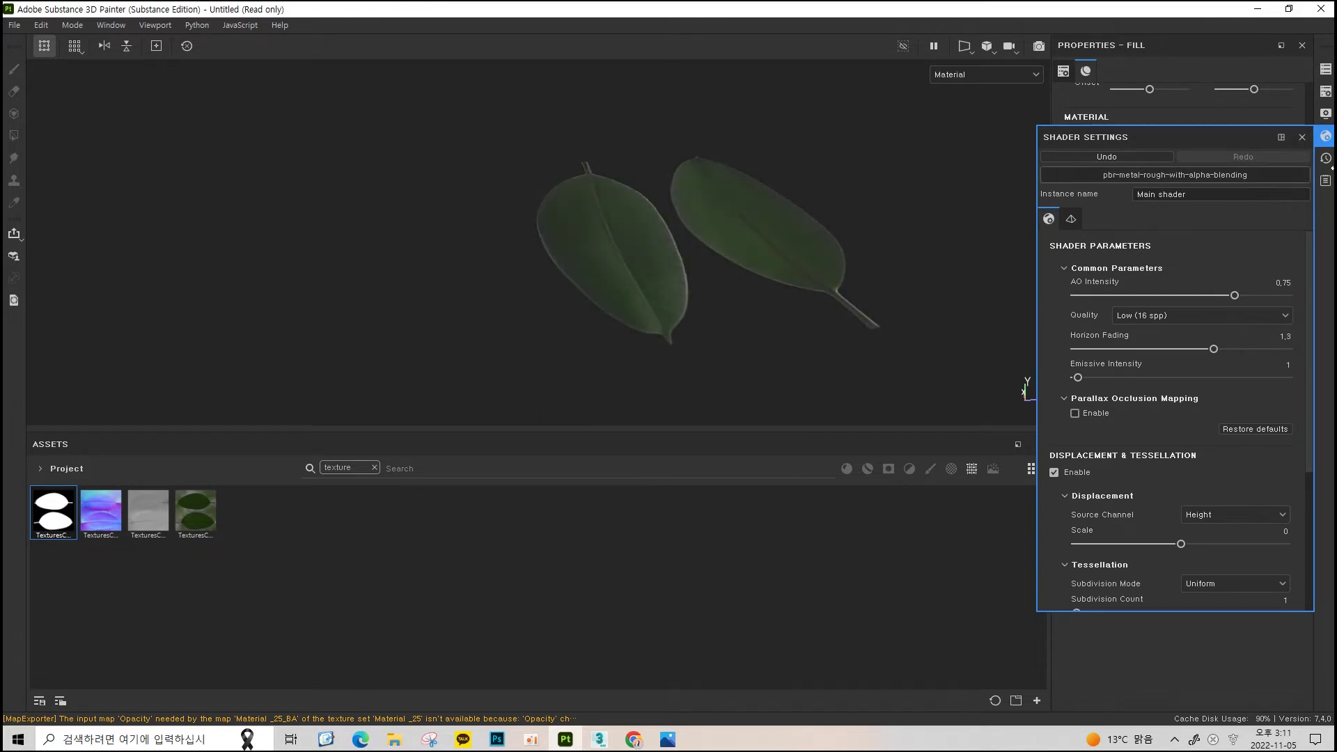
left_click(1302, 138)
mouse_move(821, 186)
right_mouse_down("alt")
mouse_move(739, 211)
mouse_move(675, 211)
mouse_move(741, 209)
mouse_move(738, 221)
right_mouse_up("alt")
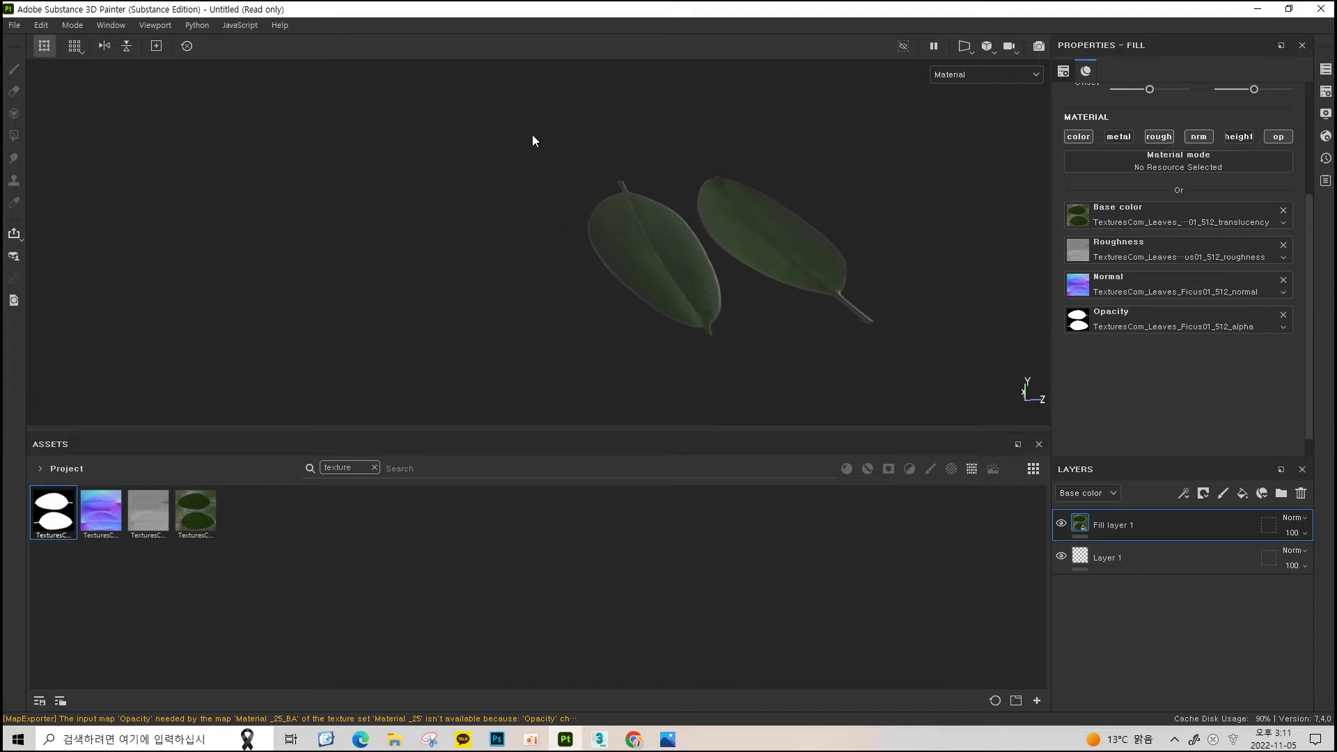
key("F2")
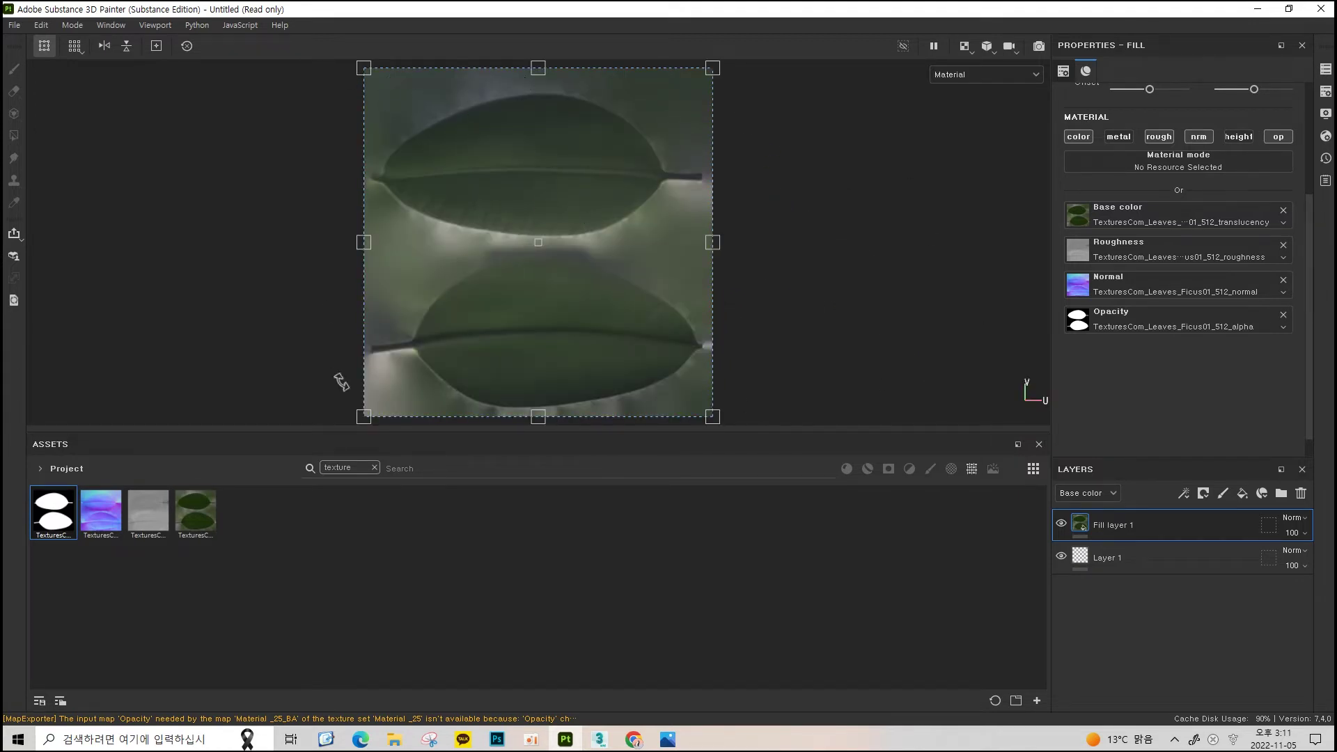
key("F1")
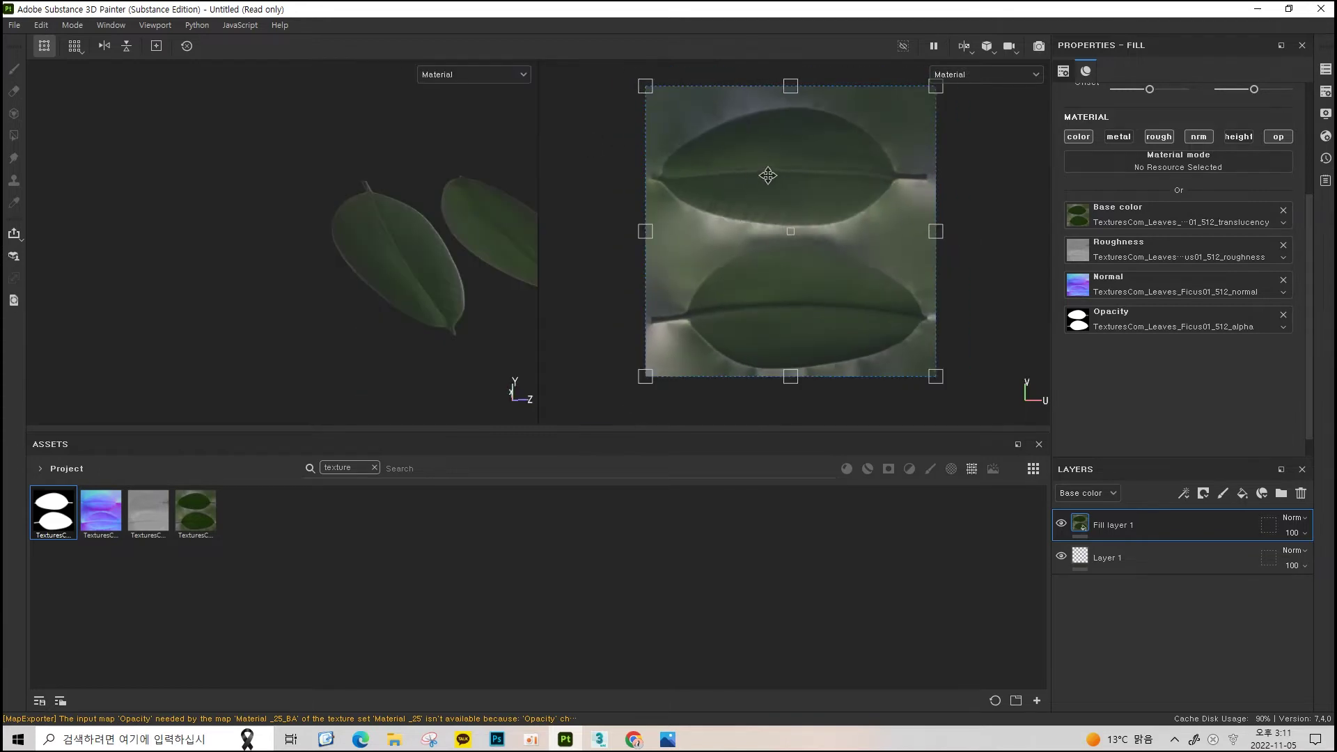
left_click(1083, 142)
left_click(1159, 138)
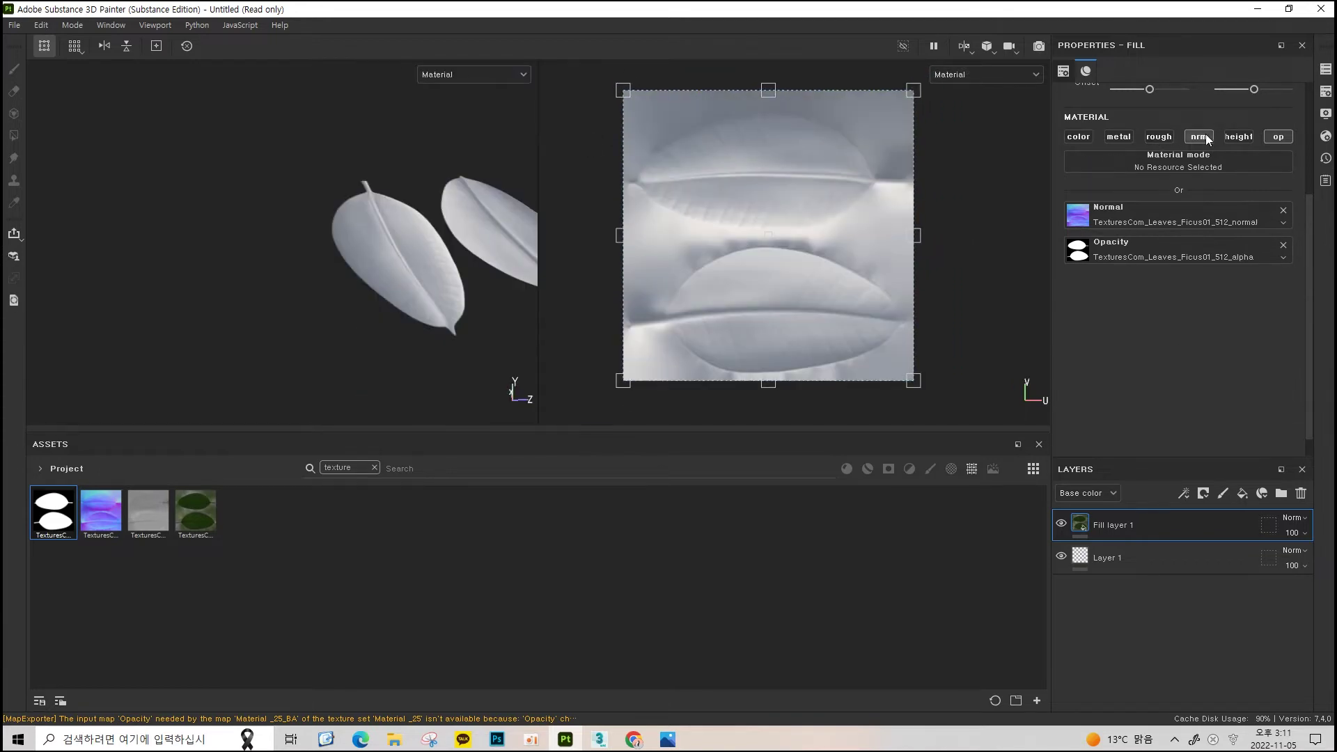
left_click(1079, 137)
left_click(1159, 136)
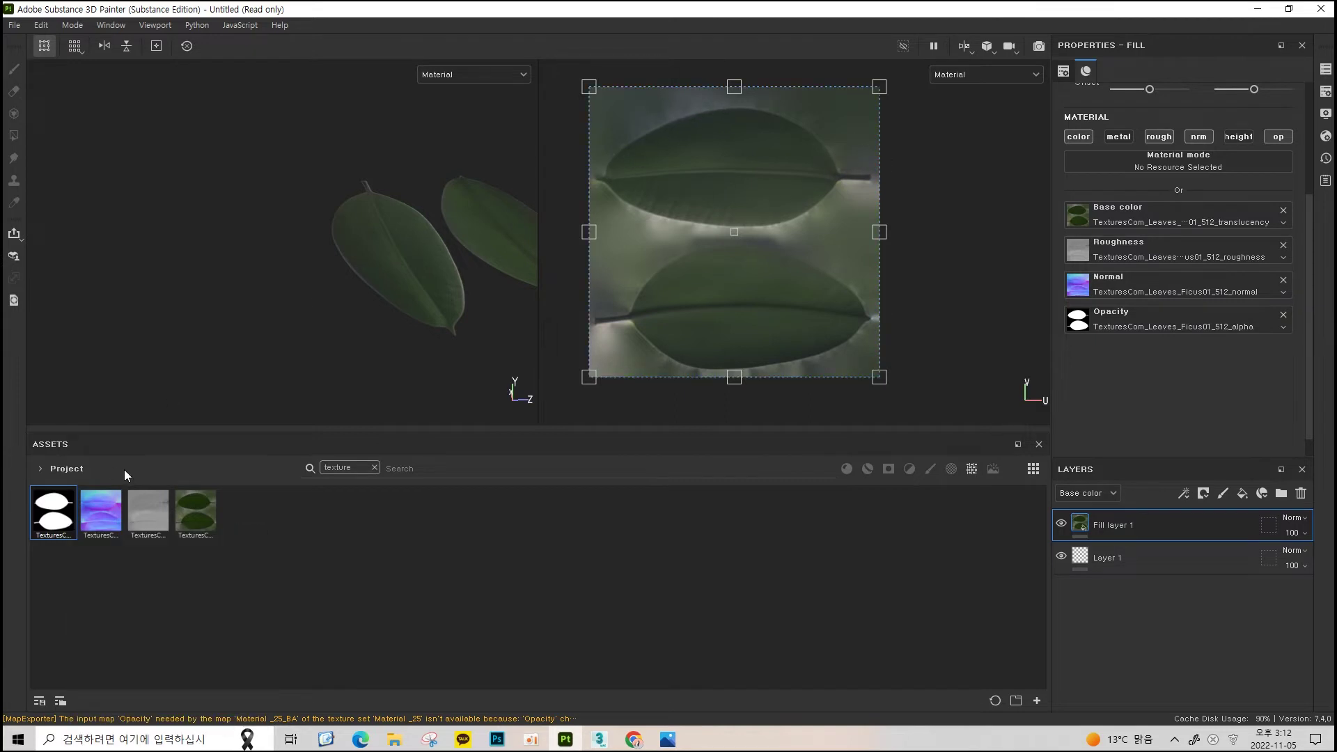
key("F2")
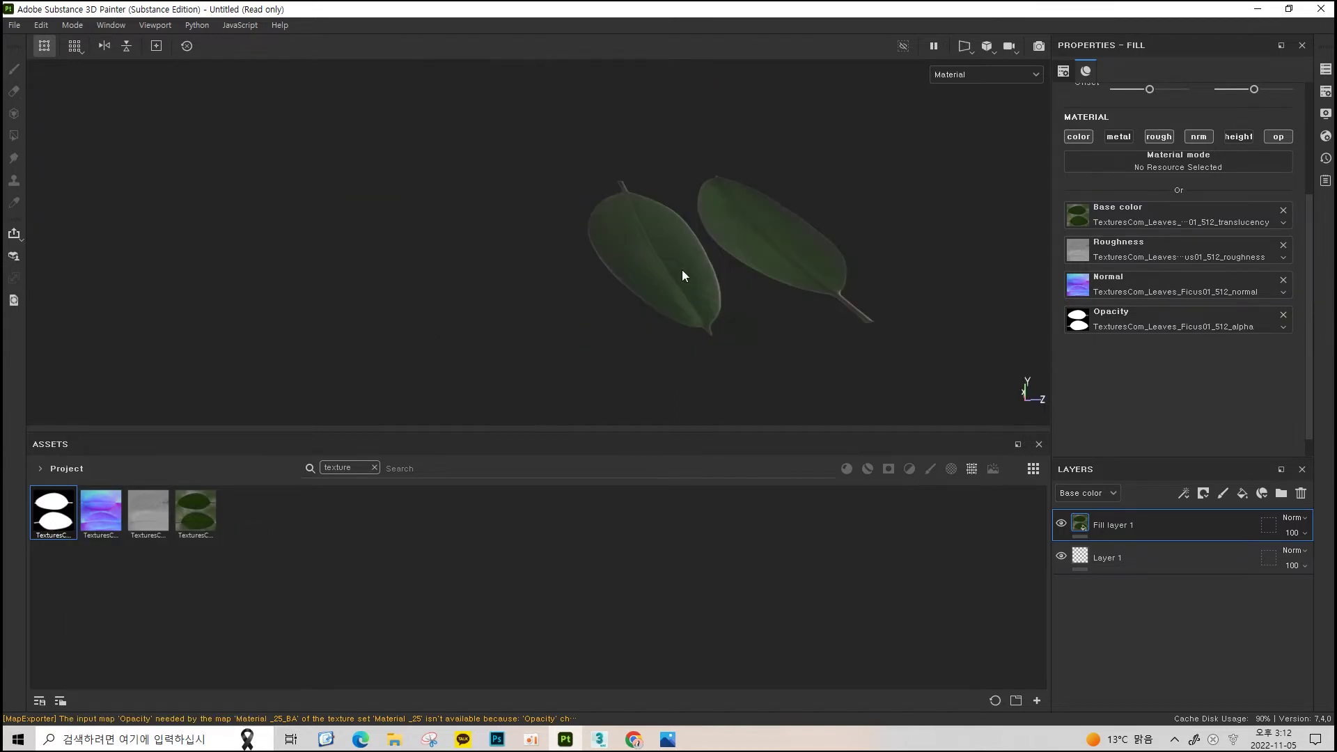
mouse_move(682, 270)
right_mouse_down("shift")
mouse_move(829, 197)
mouse_move(585, 209)
mouse_move(753, 197)
mouse_move(662, 197)
mouse_move(689, 197)
right_mouse_up("shift")
mouse_move(689, 196)
left_mouse_down("alt")
mouse_move(847, 212)
mouse_move(641, 194)
mouse_move(868, 181)
mouse_move(485, 143)
left_mouse_up("alt")
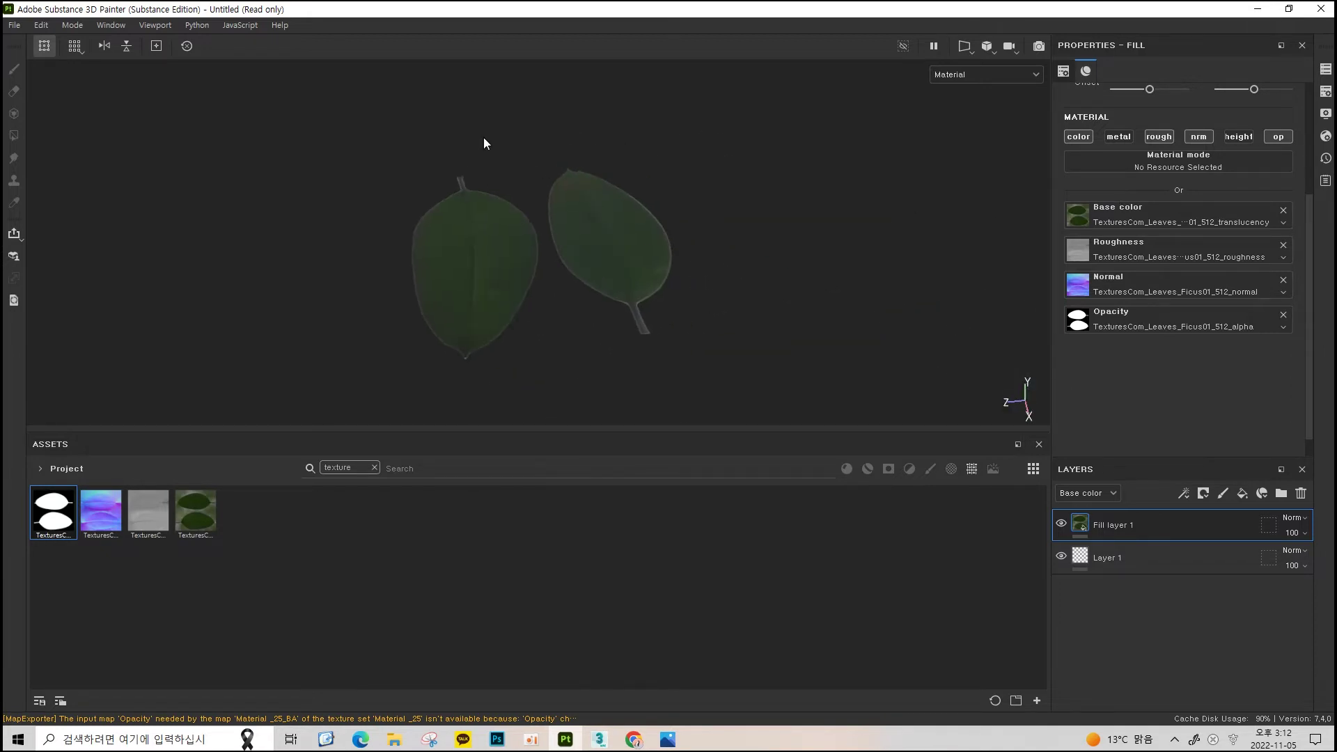
mouse_move(567, 297)
left_mouse_down("alt")
mouse_move(529, 202)
mouse_move(567, 186)
mouse_move(477, 203)
mouse_move(550, 183)
mouse_move(529, 191)
mouse_move(564, 230)
left_mouse_up("alt")
mouse_move(564, 230)
right_mouse_down("shift")
mouse_move(595, 212)
mouse_move(508, 209)
mouse_move(544, 209)
right_mouse_up("shift")
mouse_move(544, 209)
left_mouse_down("alt")
mouse_move(246, 199)
mouse_move(549, 180)
mouse_move(508, 197)
left_mouse_up("alt")
right_click_drag(508, 197, 522, 193, "shift")
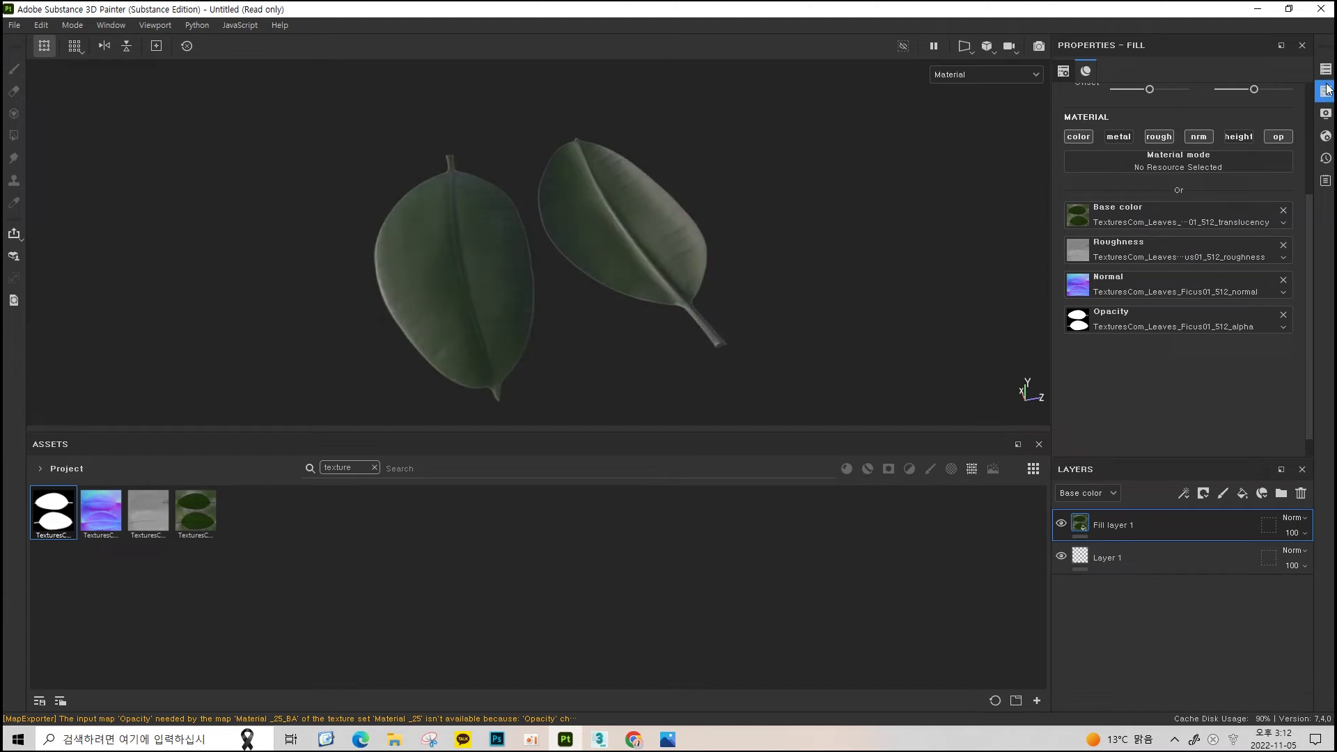
Browse the addable channels in Texture Set Settings without adding any
left_click(1326, 90)
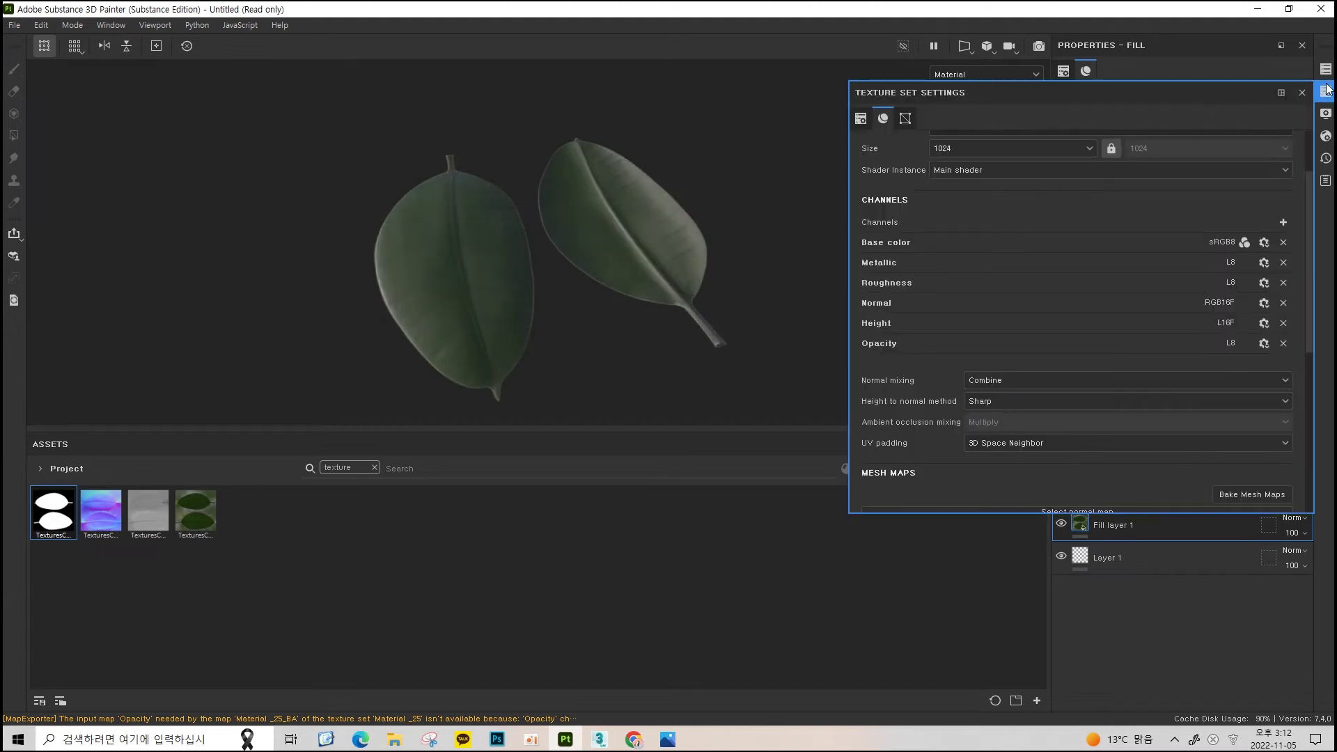
left_click(1281, 224)
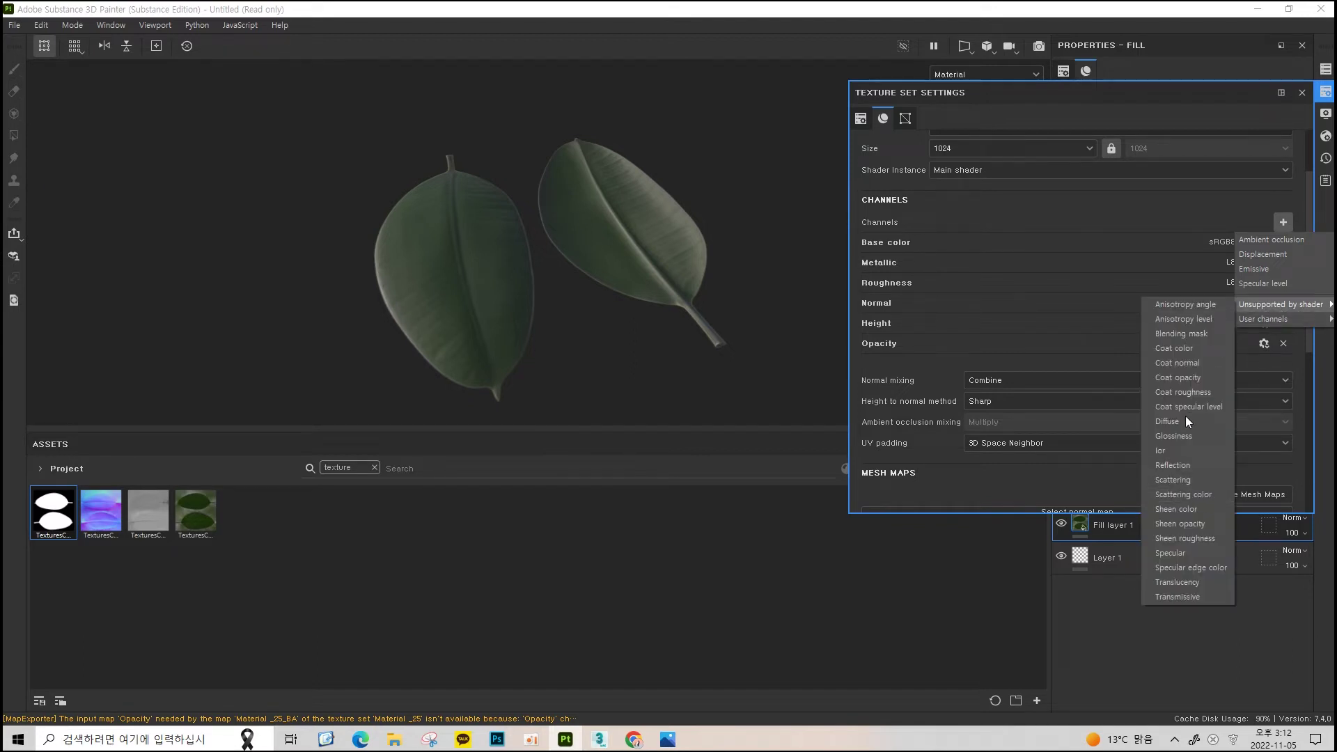
key("Escape")
key("Escape")
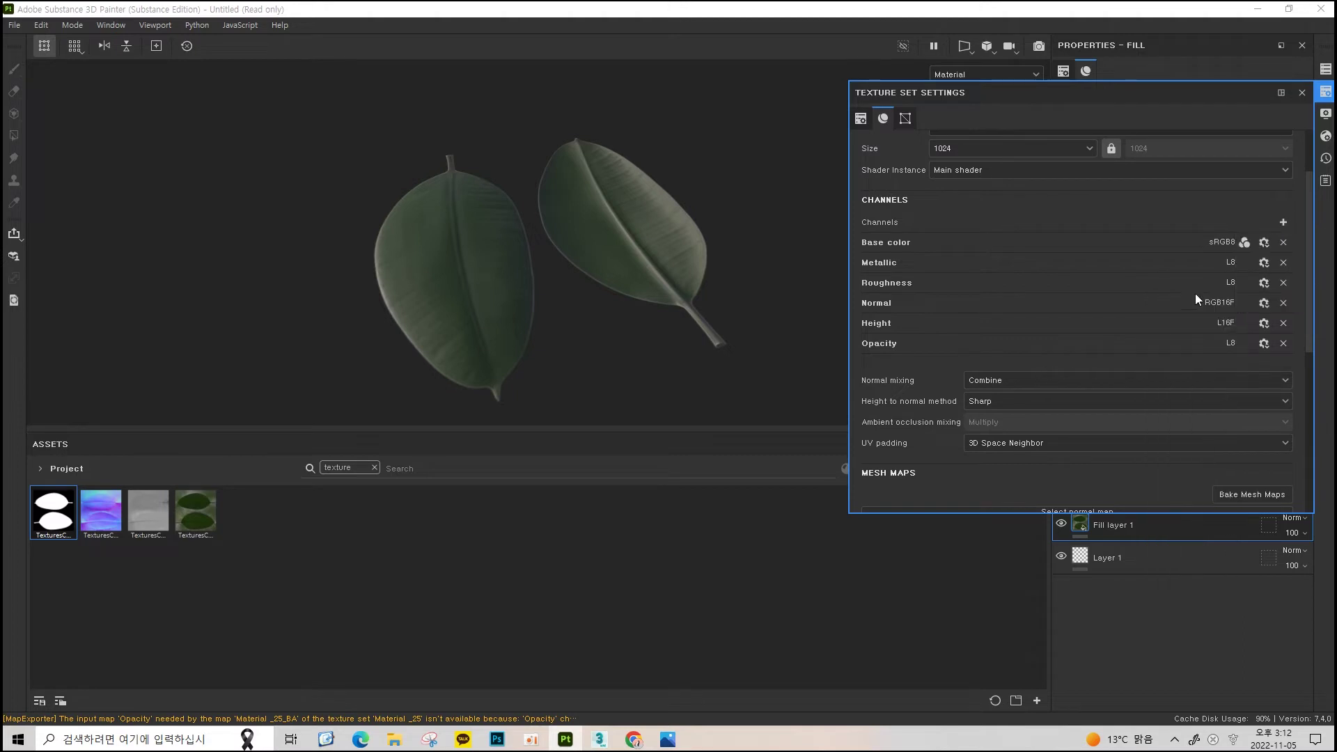
left_click(1282, 221)
mouse_move(1280, 304)
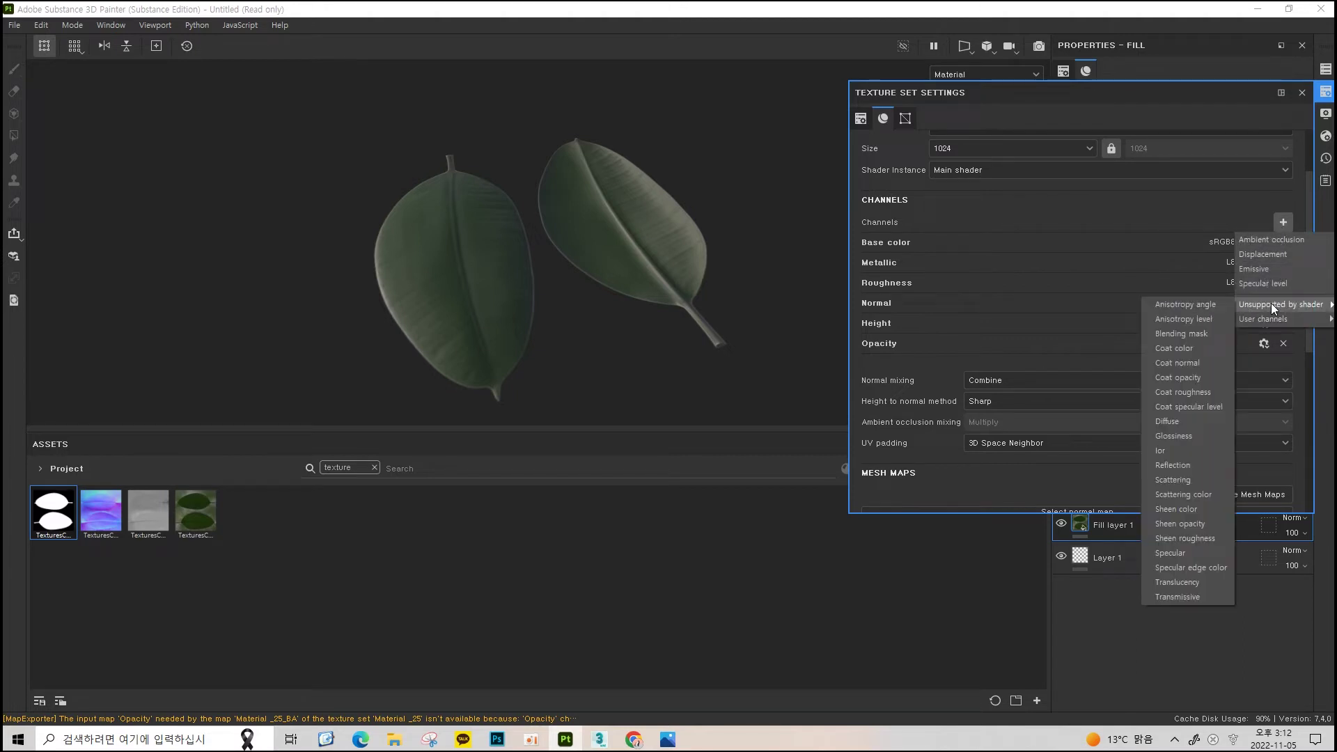
key("Escape")
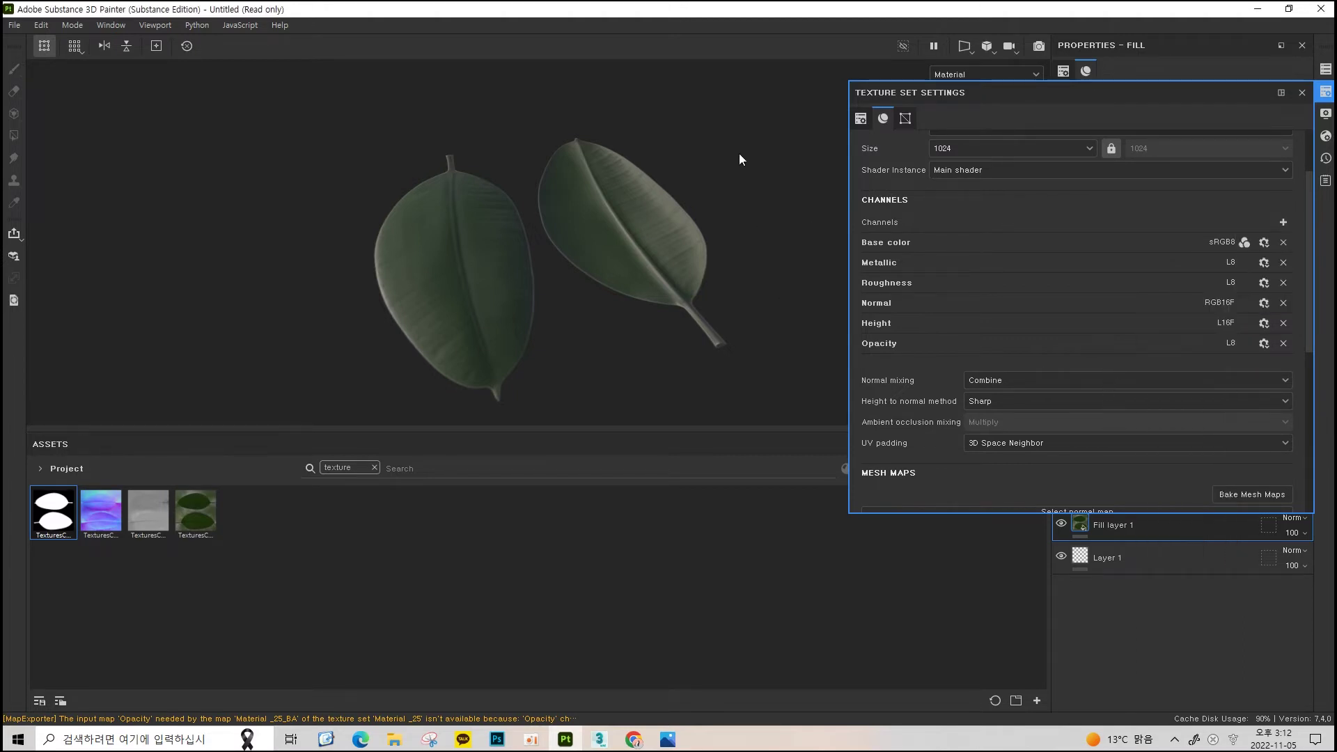
Tilt the leaf view and bring up the viewport Display Settings
scroll(737, 187, "up", 1)
left_click_drag(801, 300, 711, 288, "alt")
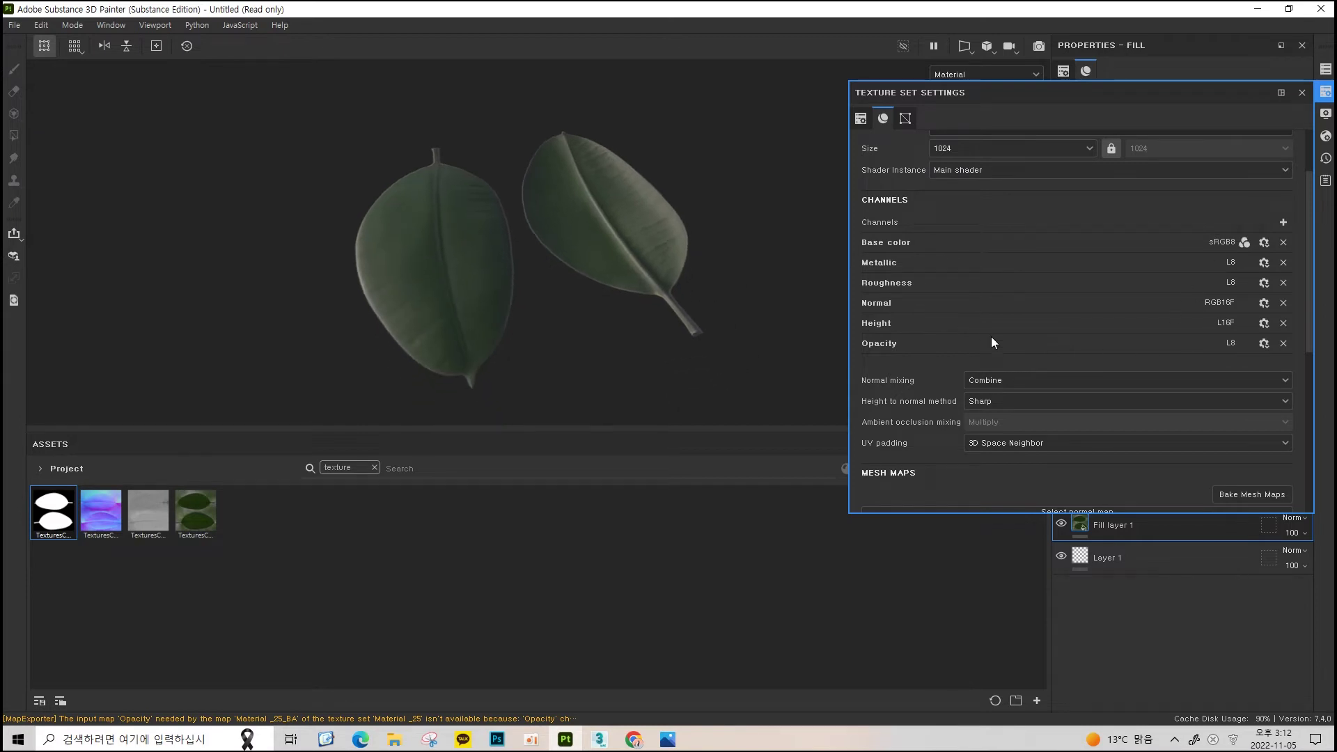
scroll(1198, 278, "up", 1)
scroll(1198, 279, "up", 1)
left_click(1325, 114)
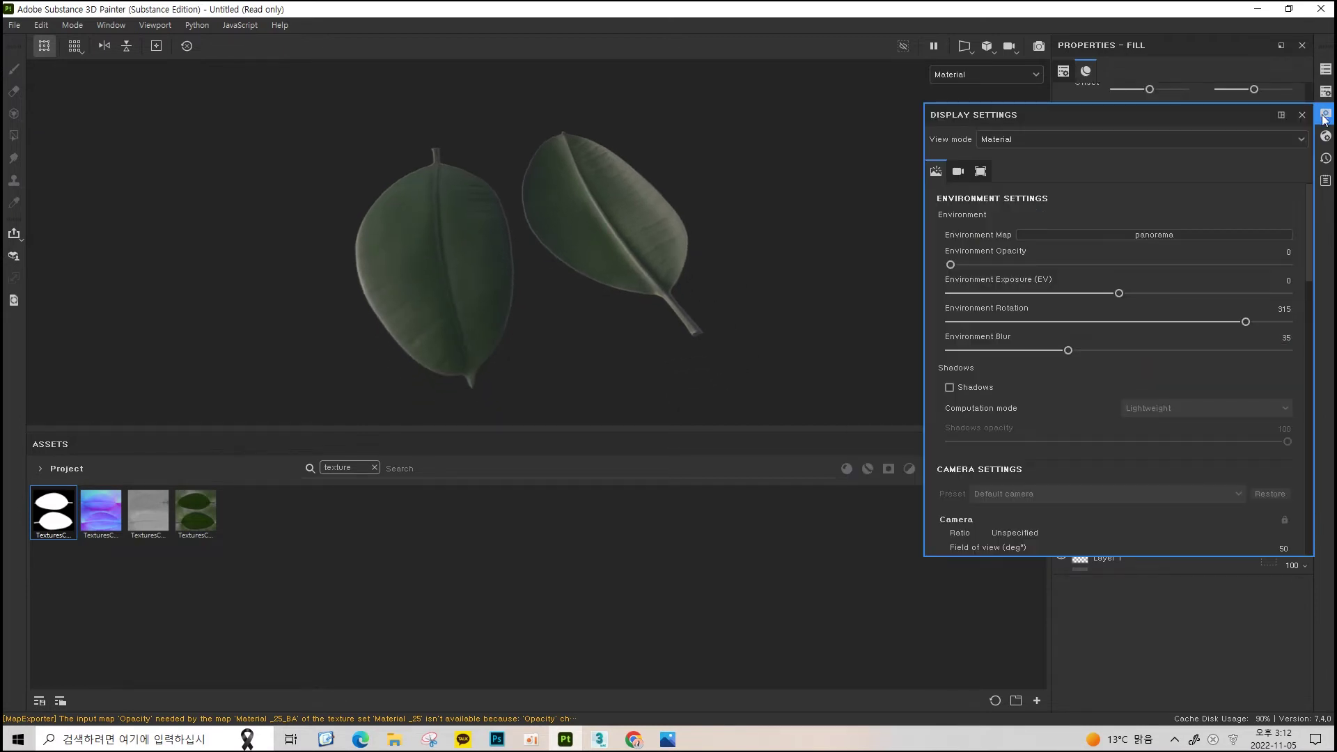
Try the pbr-metal-rough-with-alpha-test shader, then asm-metal-rough, on the leaves
left_click(1323, 139)
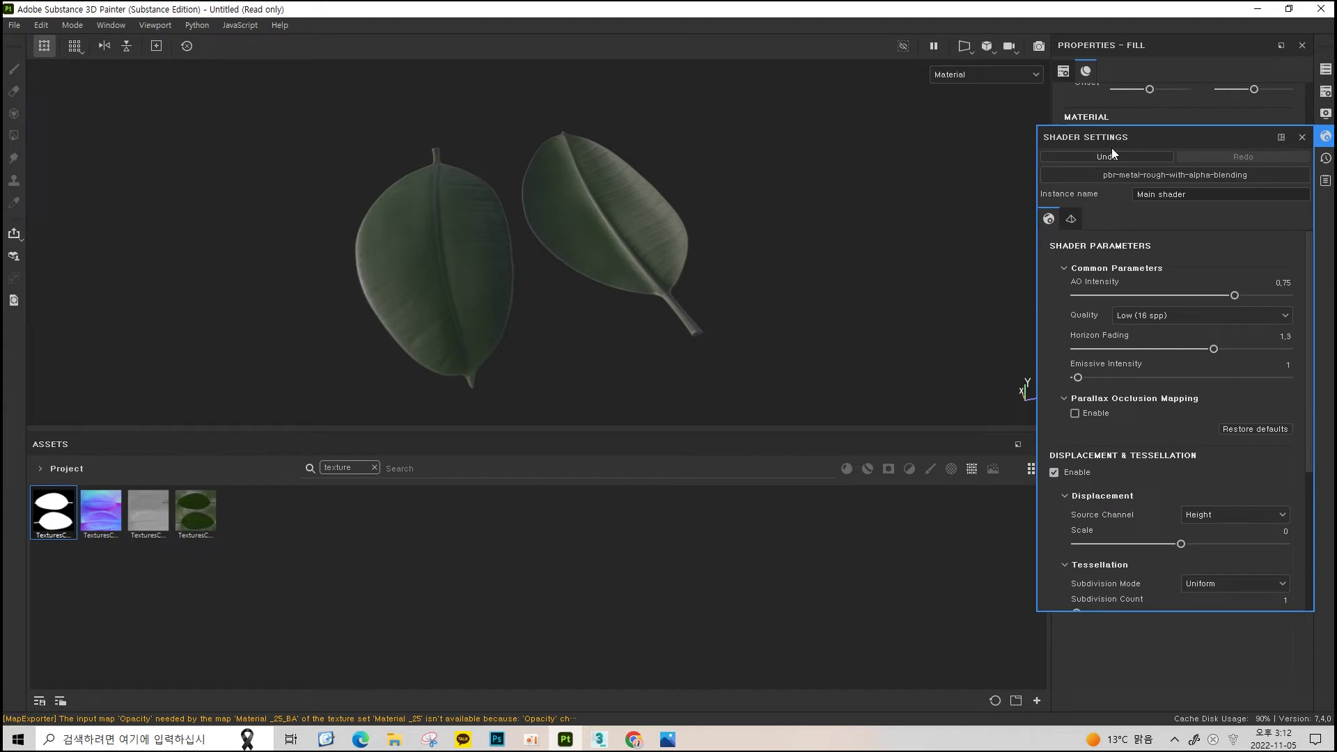
left_click(1152, 176)
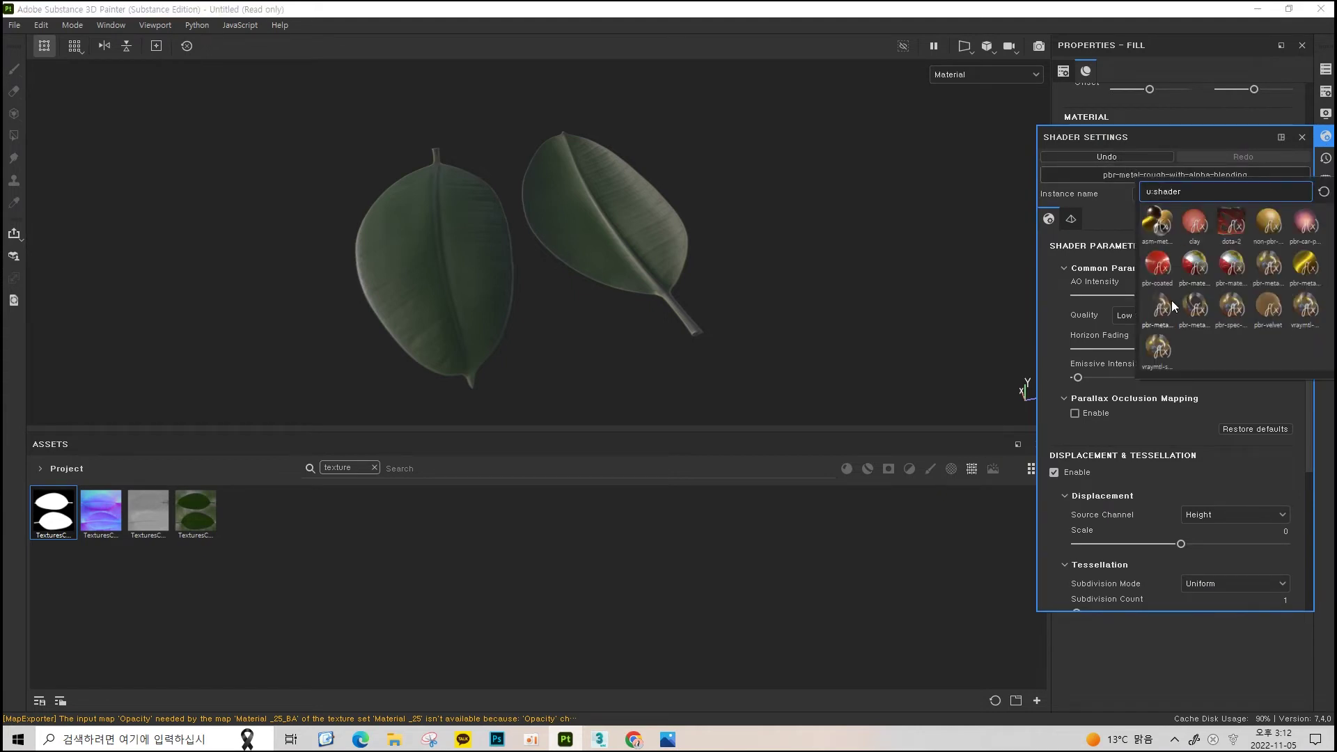
left_click(1194, 268)
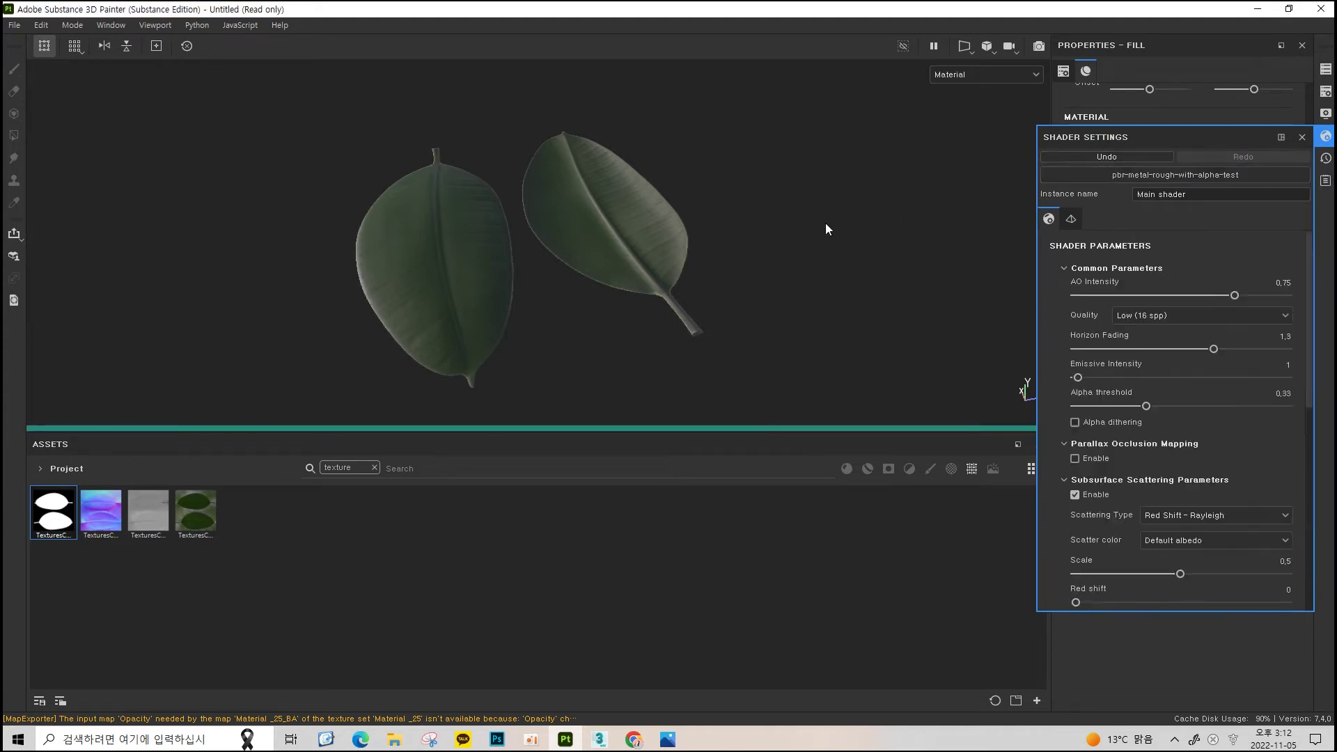
left_click(1192, 173)
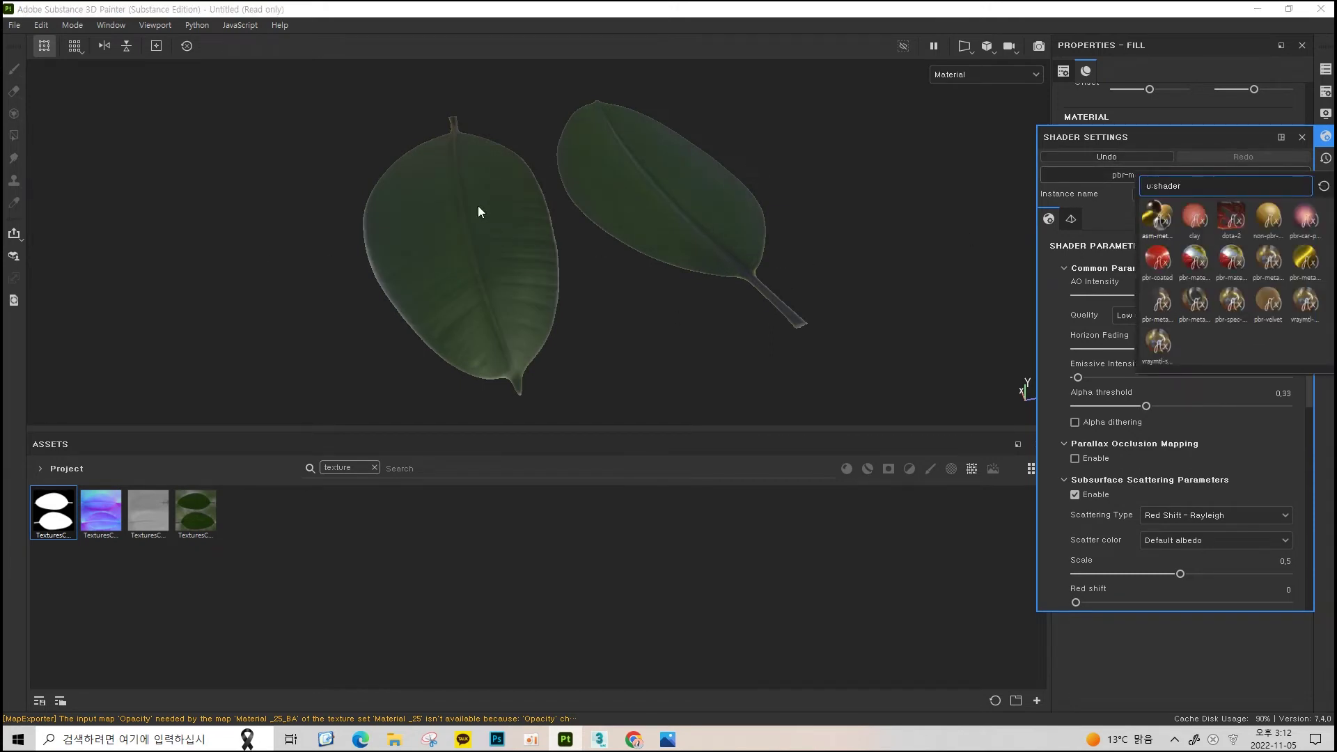
key("Return")
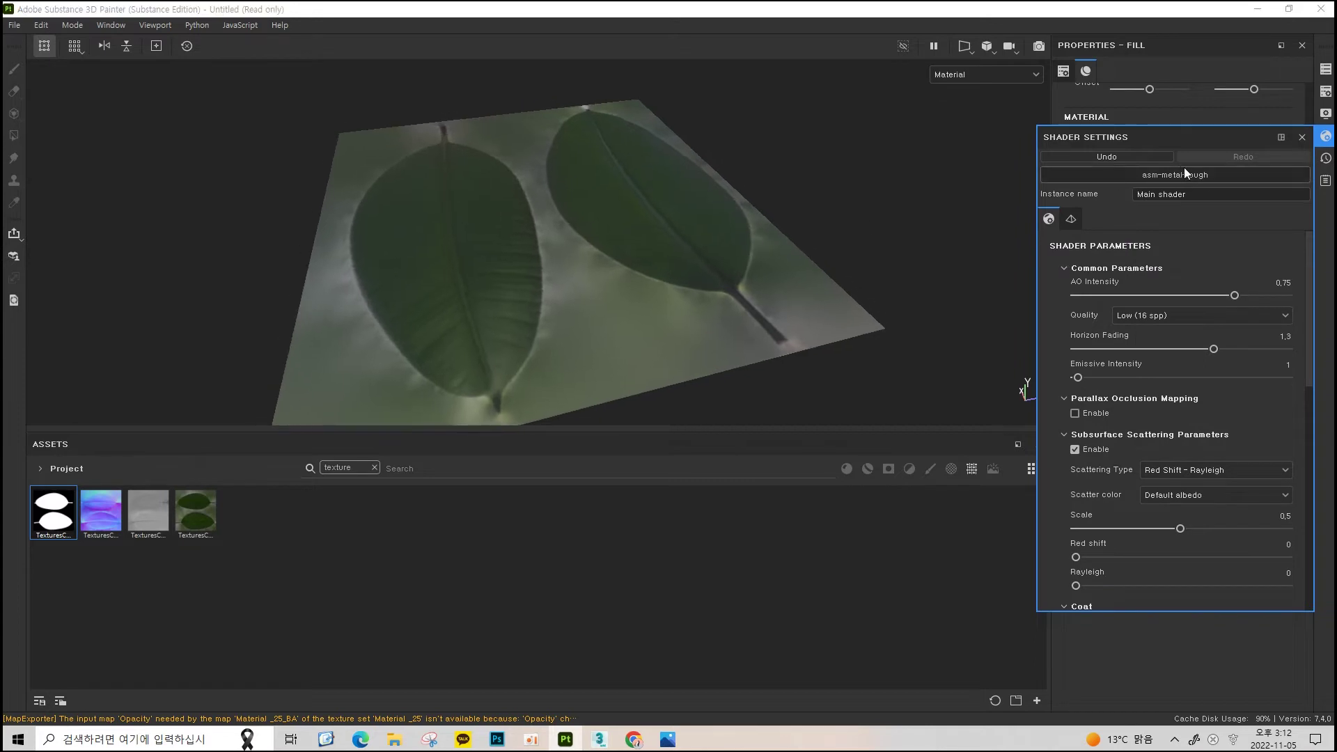
Return to the alpha-blending shader and review the texture-maps slide in Photoshop
left_click(1185, 169)
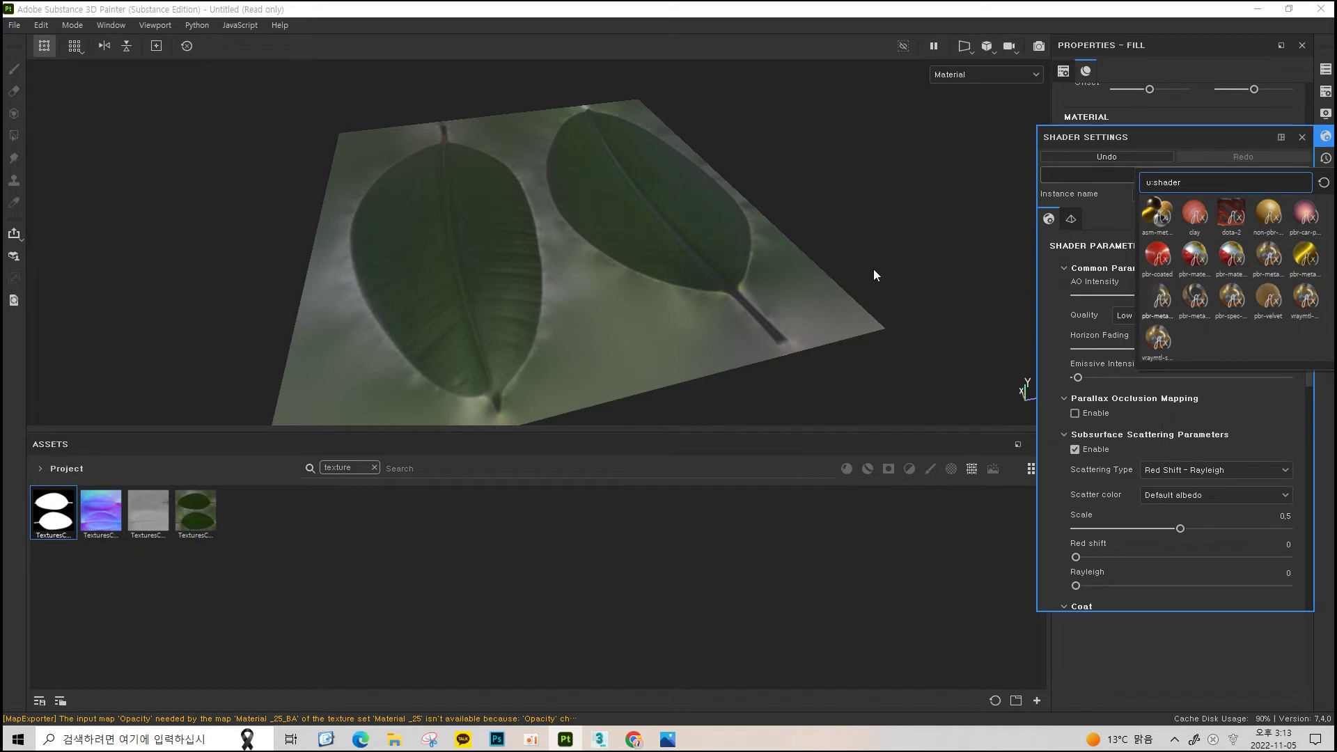
key("Escape")
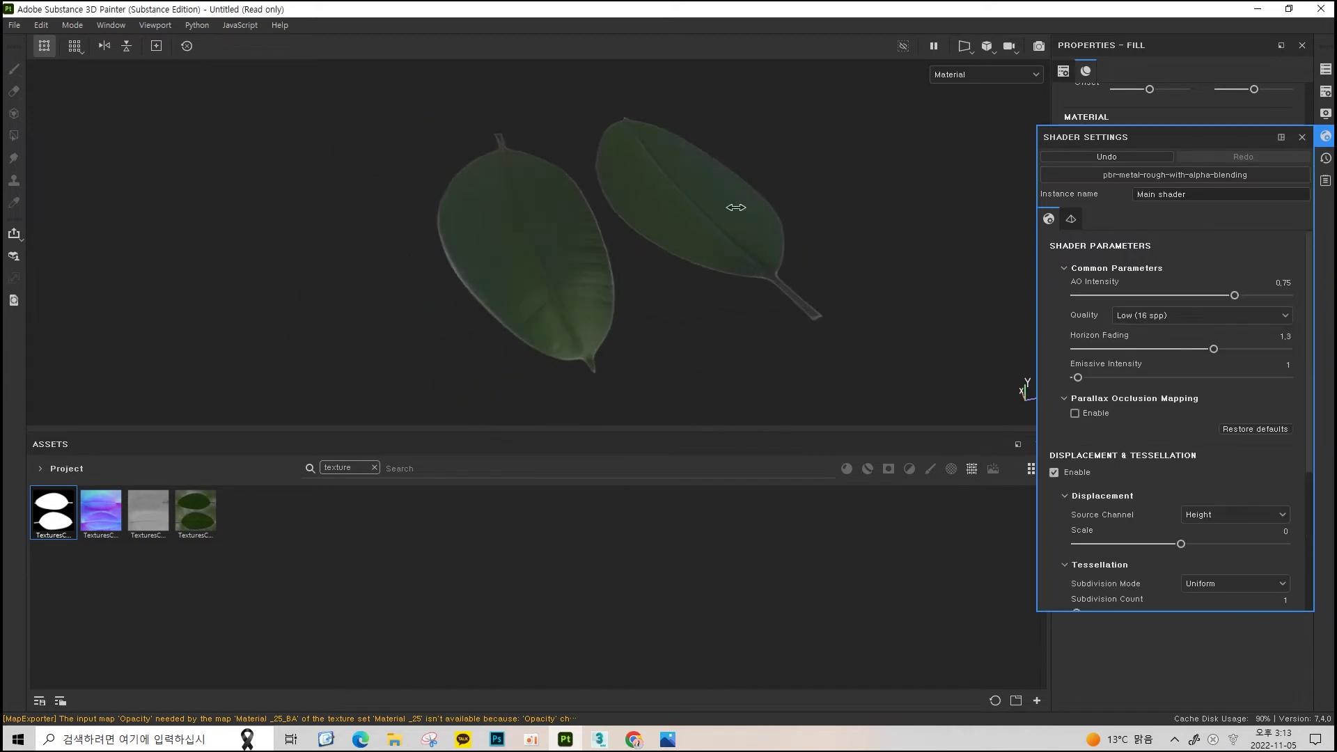
left_click(511, 744)
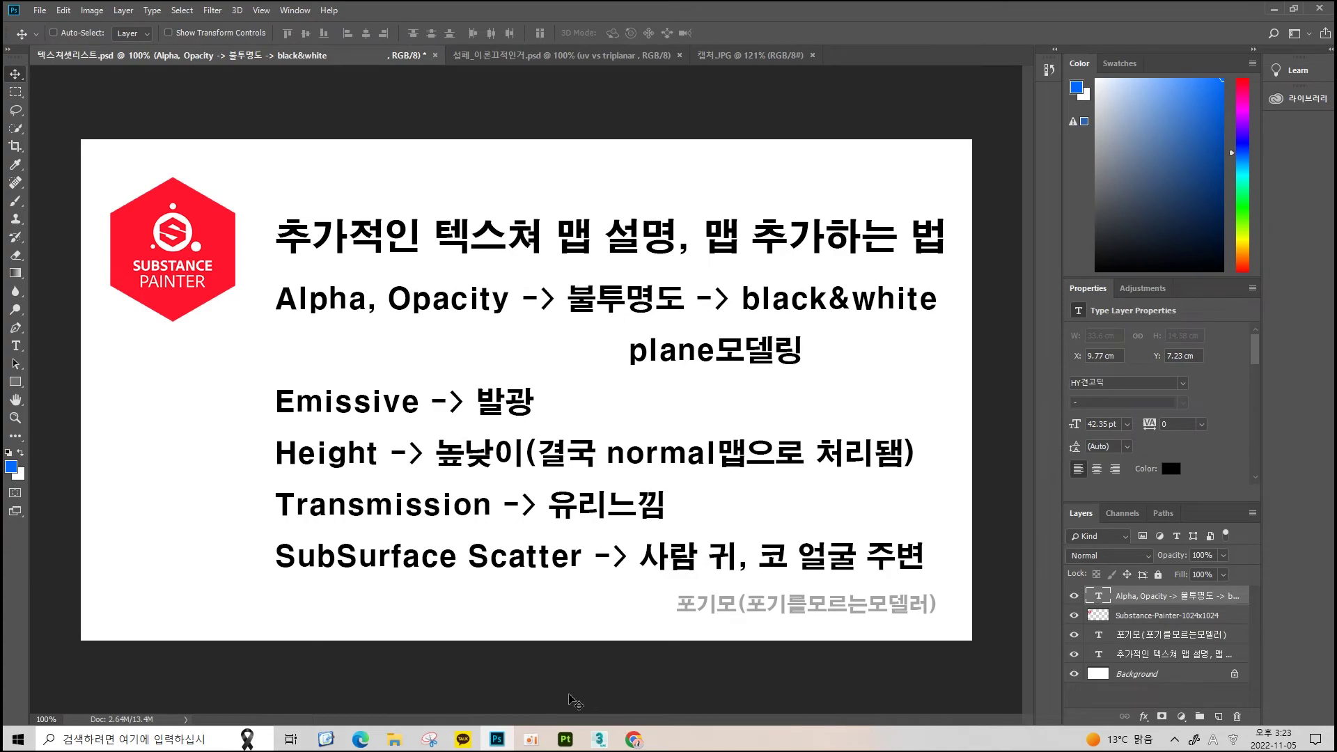
left_click(565, 738)
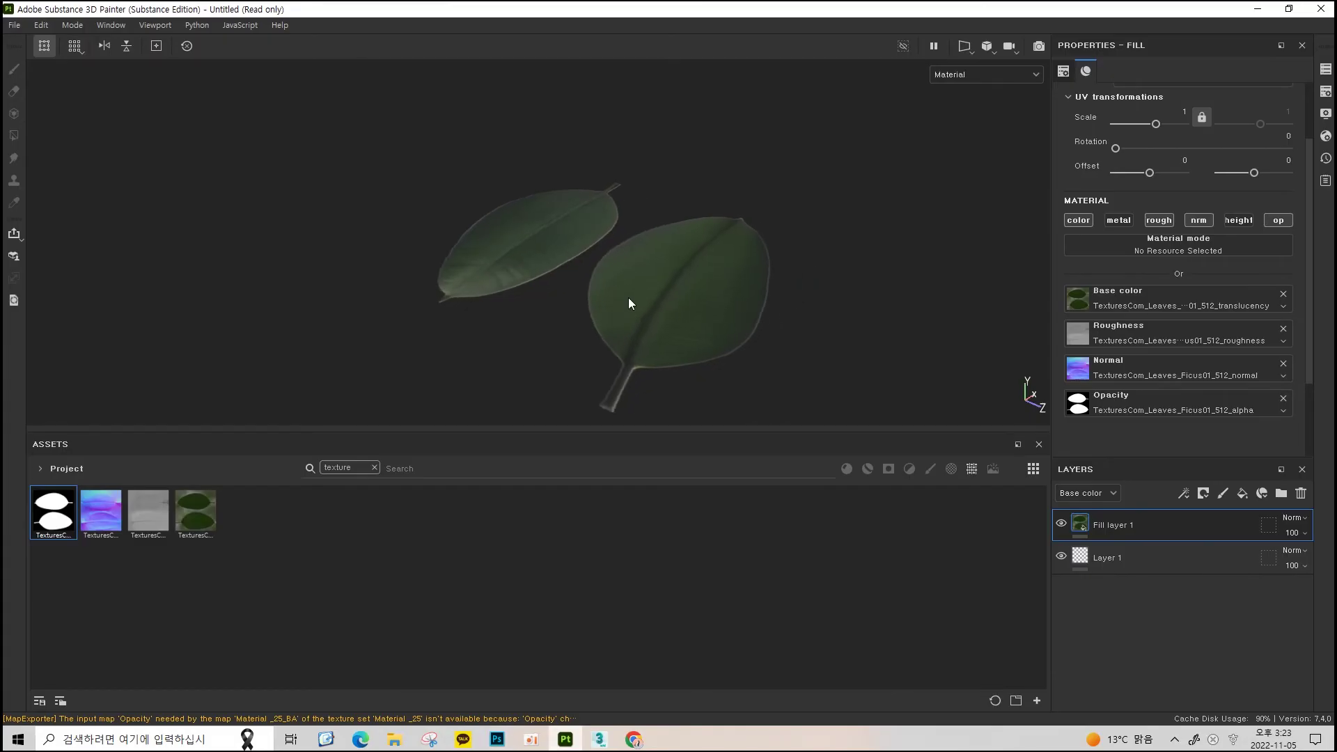
Add an Emissive (sRGB8) channel to the leaf texture set in Texture Set Settings
mouse_move(626, 303)
left_mouse_down("alt")
mouse_move(505, 298)
mouse_move(567, 304)
mouse_move(658, 265)
mouse_move(639, 284)
mouse_move(606, 274)
mouse_move(612, 293)
left_mouse_up("alt")
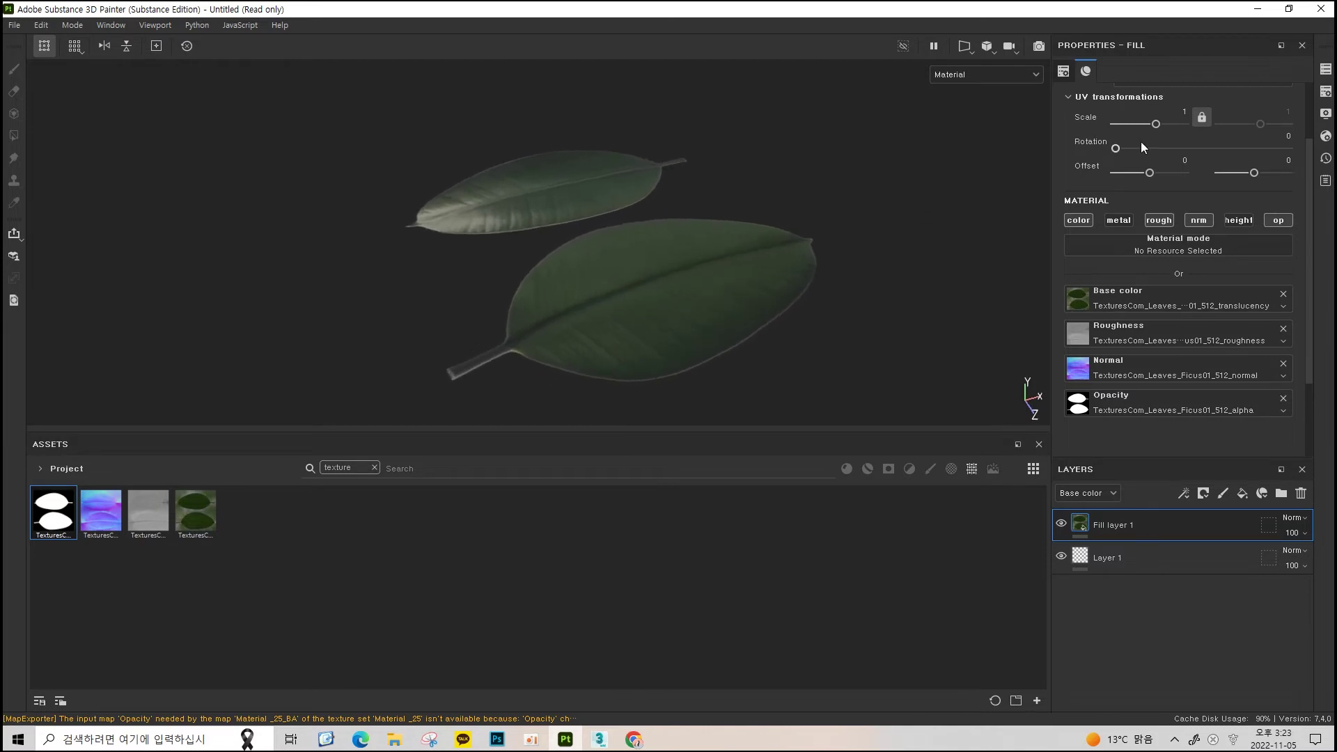
left_click(1325, 70)
left_click(1326, 92)
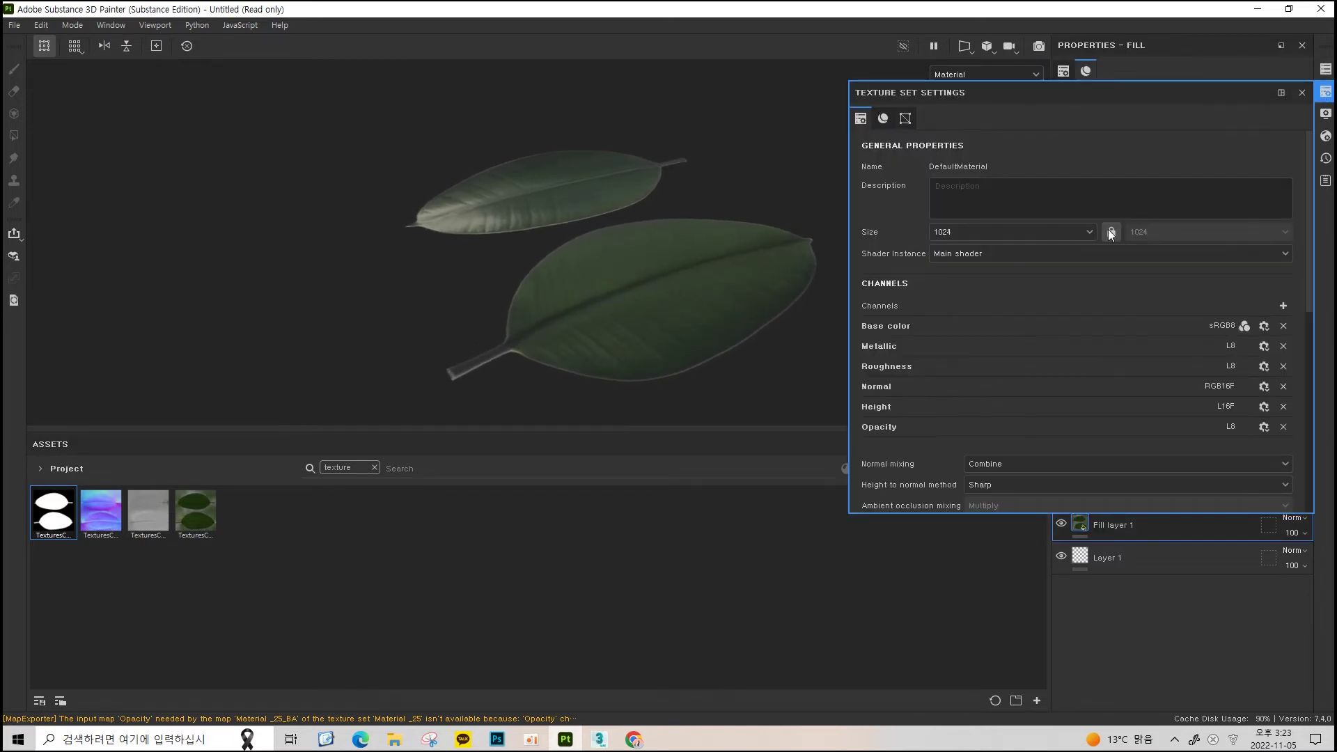
left_click(1286, 307)
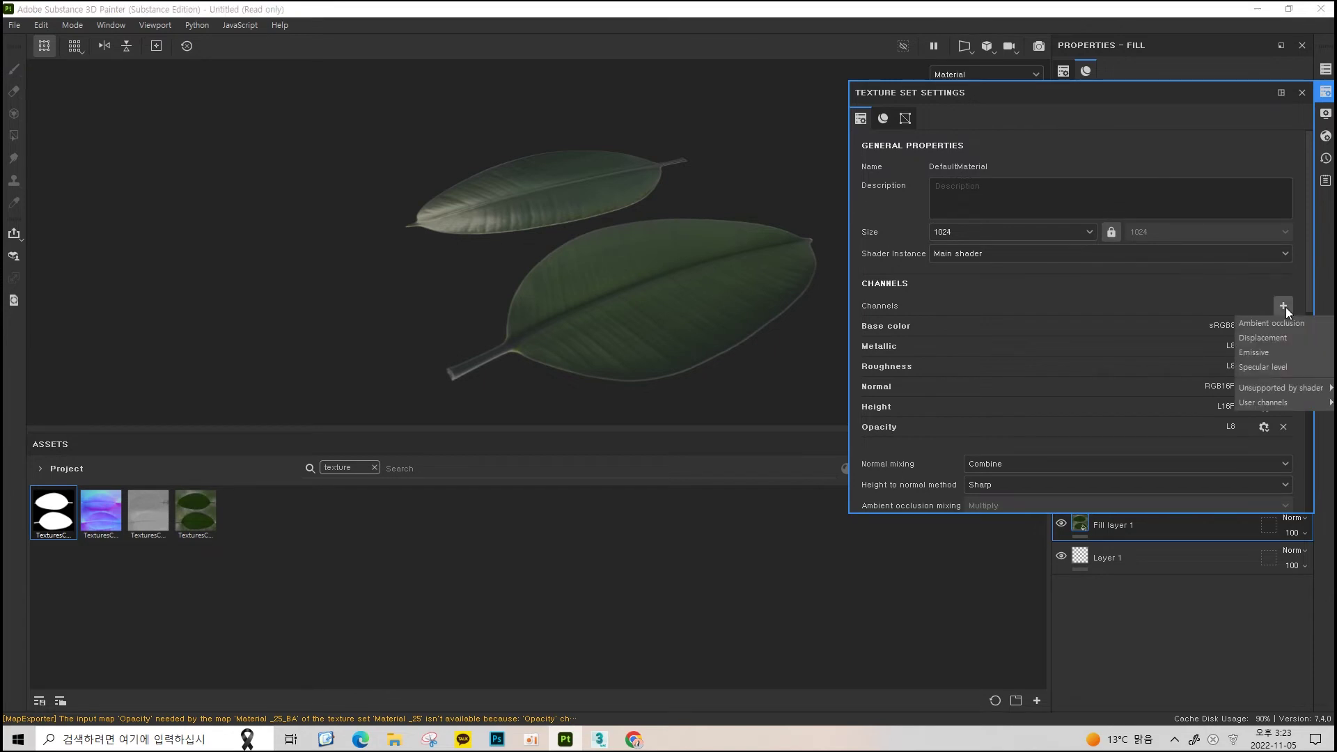
left_click(1264, 352)
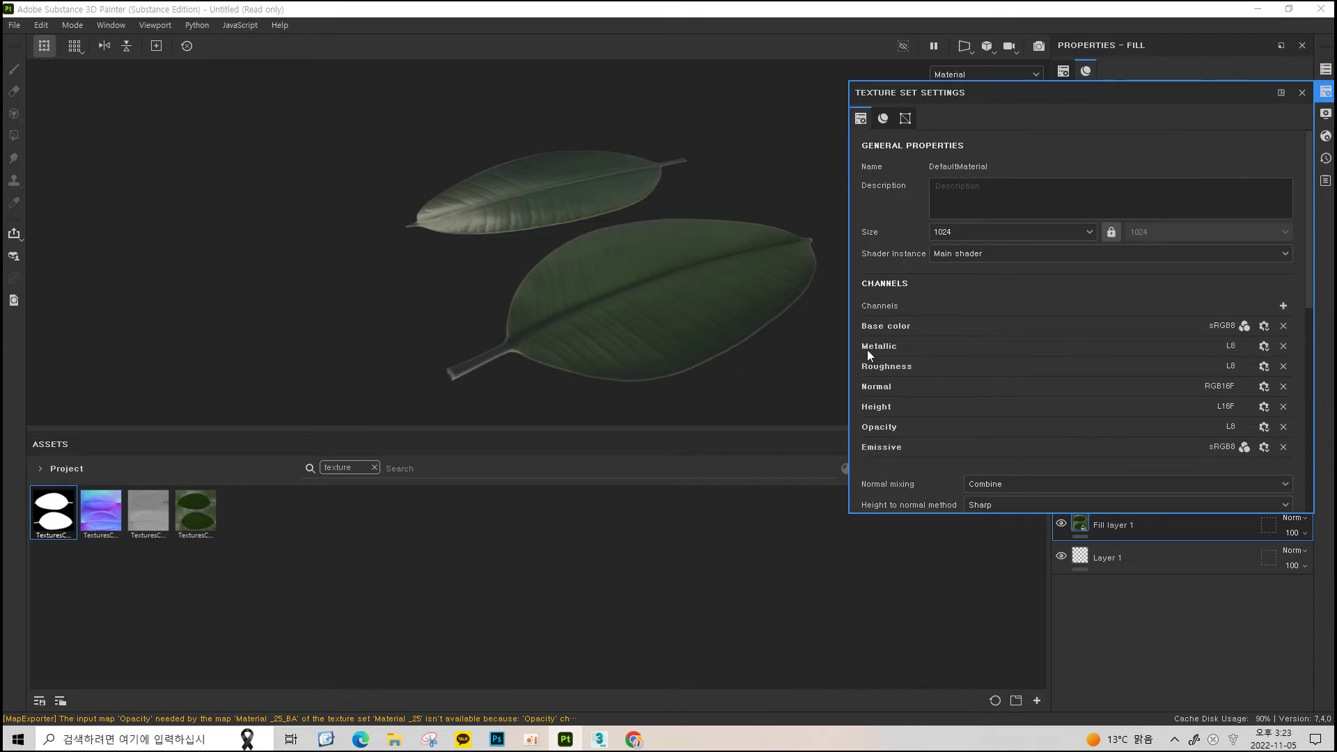
left_click(1302, 92)
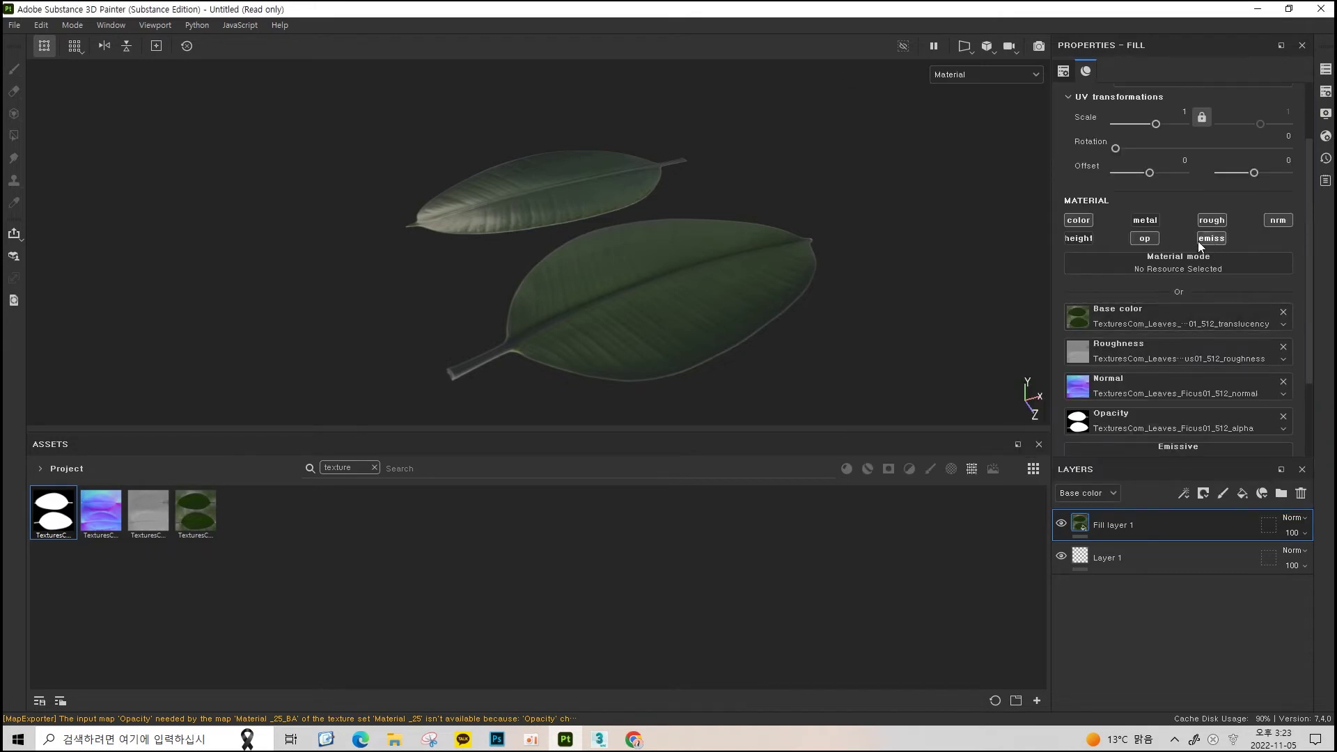
Set Fill layer 1's emissive colour to a deep red to preview the glow
scroll(1197, 241, "down", 3)
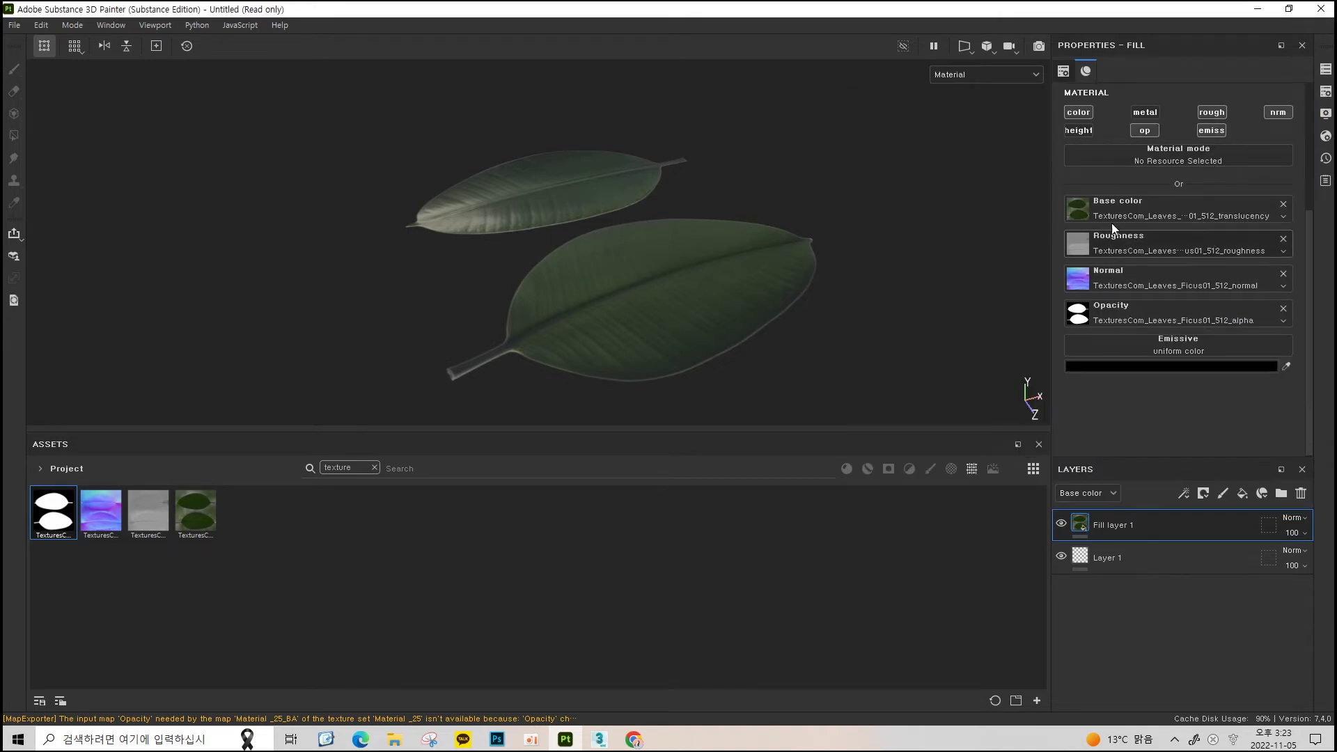
left_click(1169, 367)
mouse_move(994, 408)
left_mouse_down()
mouse_move(1129, 394)
mouse_move(1112, 377)
left_mouse_up()
left_click(1156, 369)
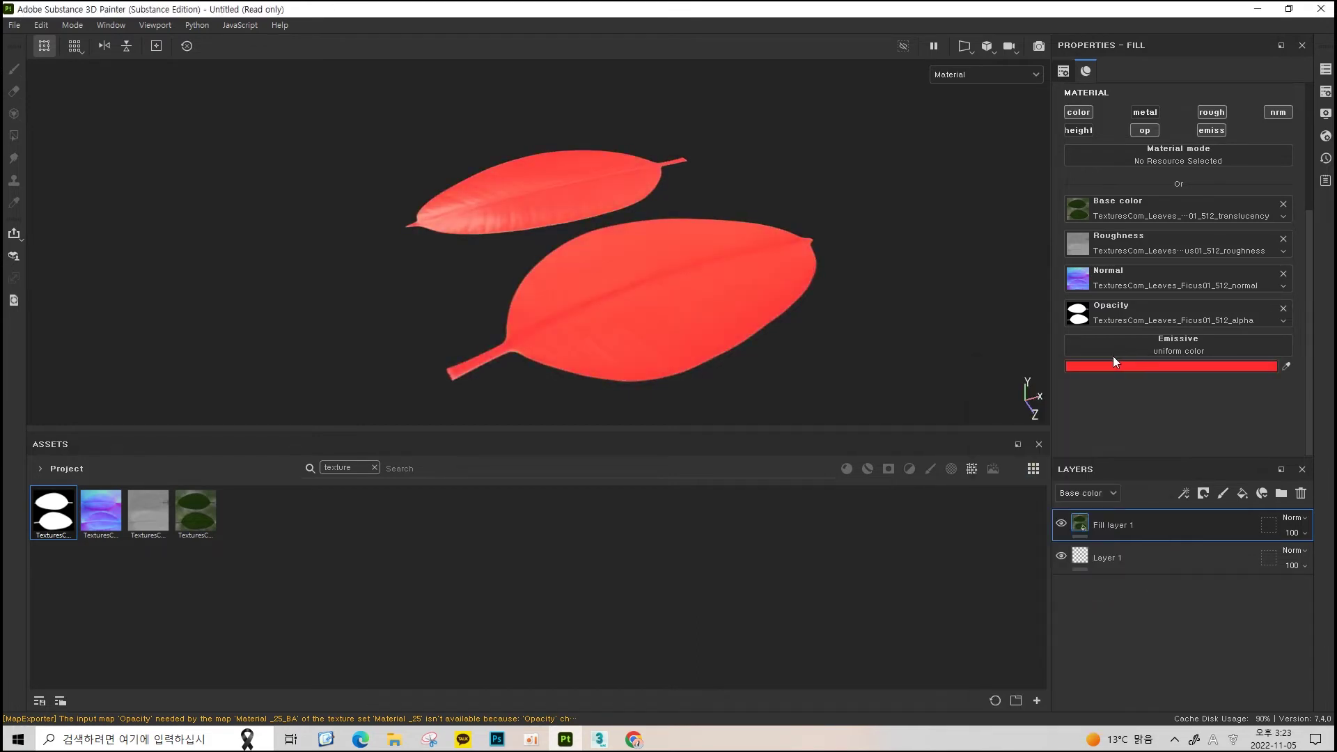
left_click(1160, 366)
left_click_drag(1060, 454, 1091, 416)
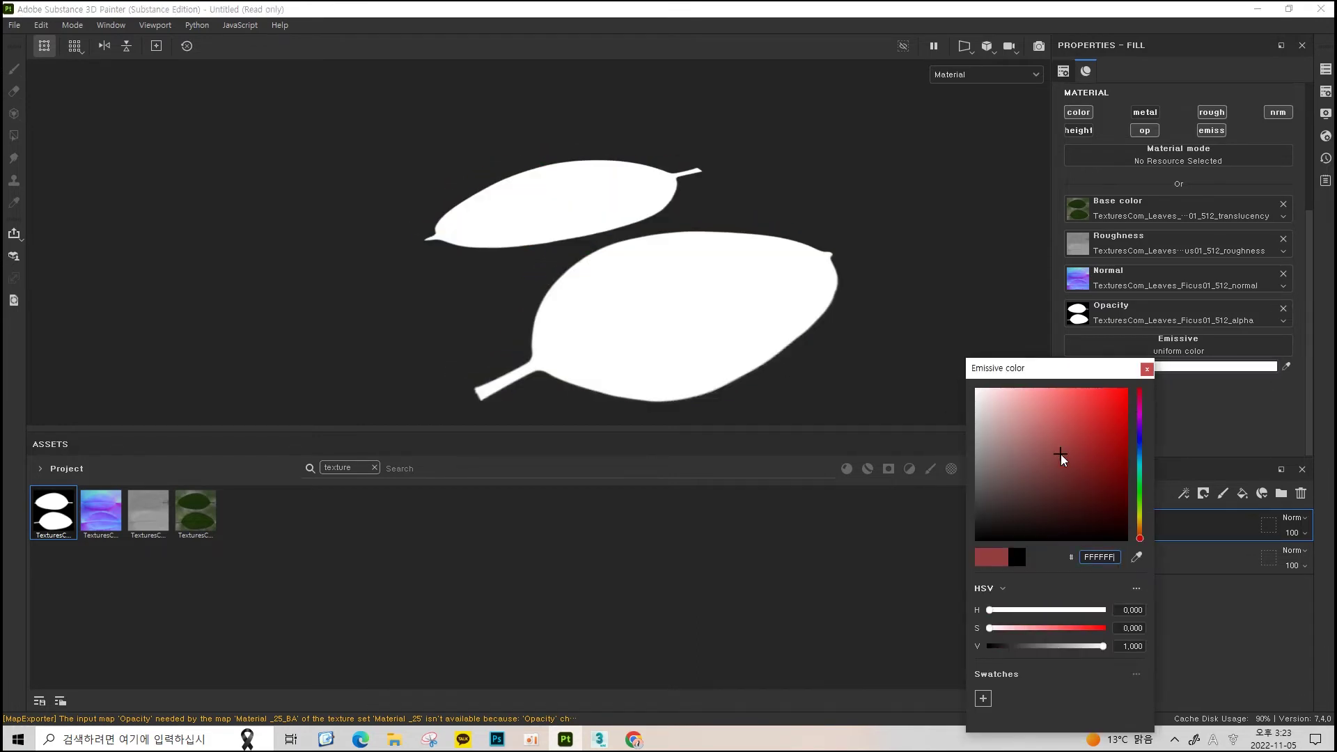
left_click(1147, 369)
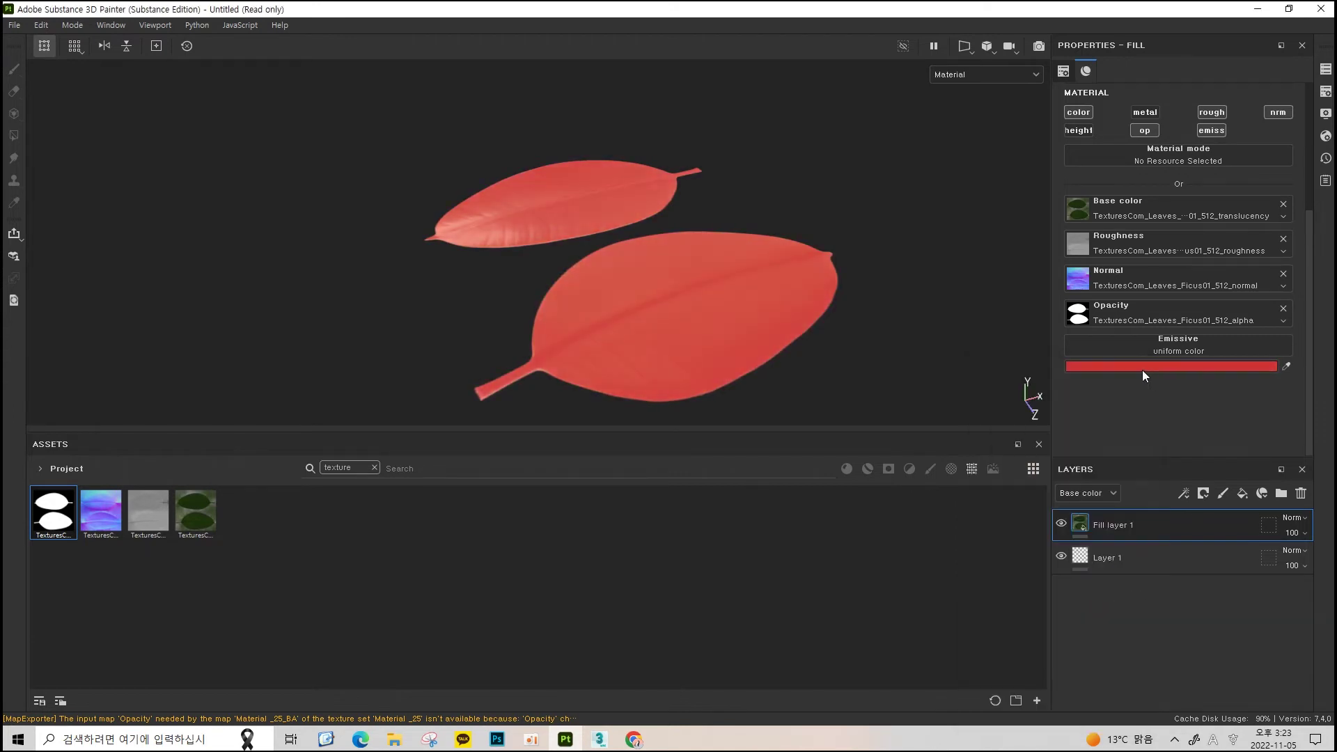
Orbit around the glowing leaves, then disable Fill layer 1's emissive channel
left_click_drag(717, 266, 904, 322, "alt")
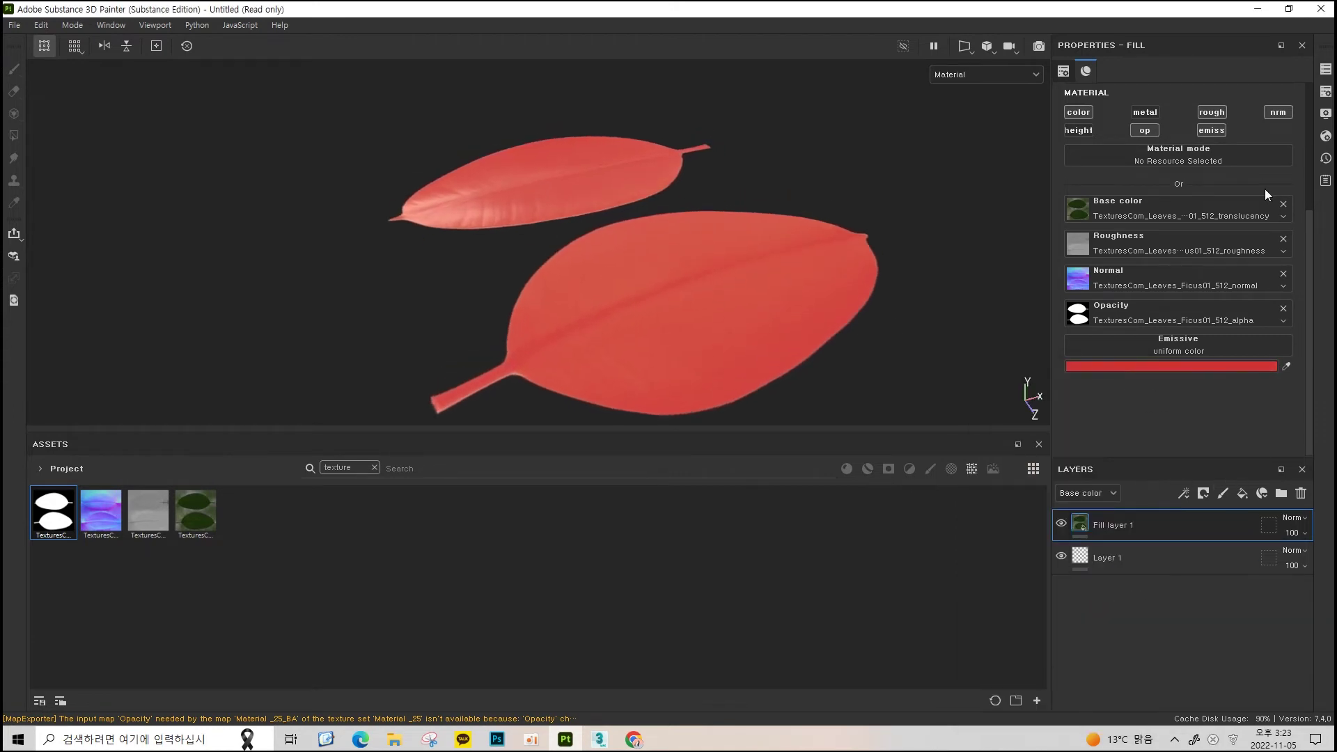
left_click_drag(697, 244, 746, 248, "alt")
left_click(1205, 131)
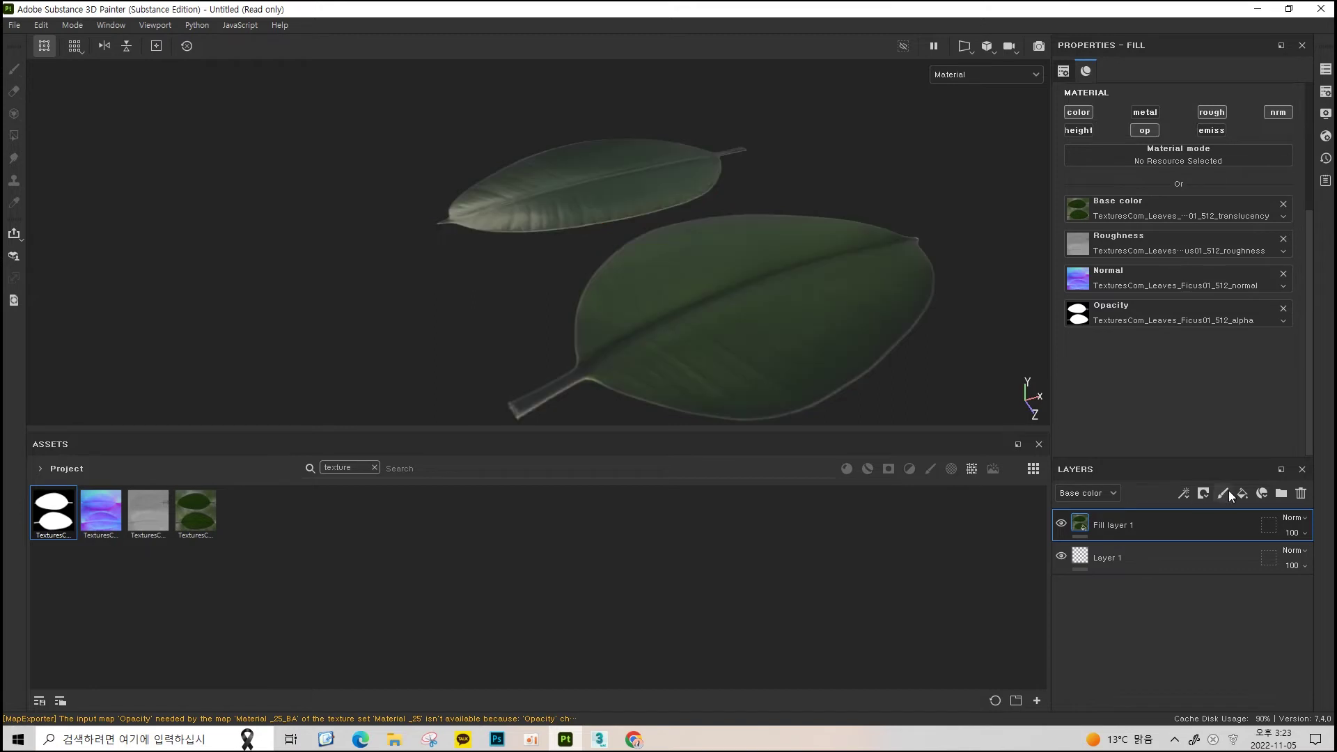
Add Fill layer 2 with only the emissive channel enabled, coloured red
key("f")
left_click(1242, 496)
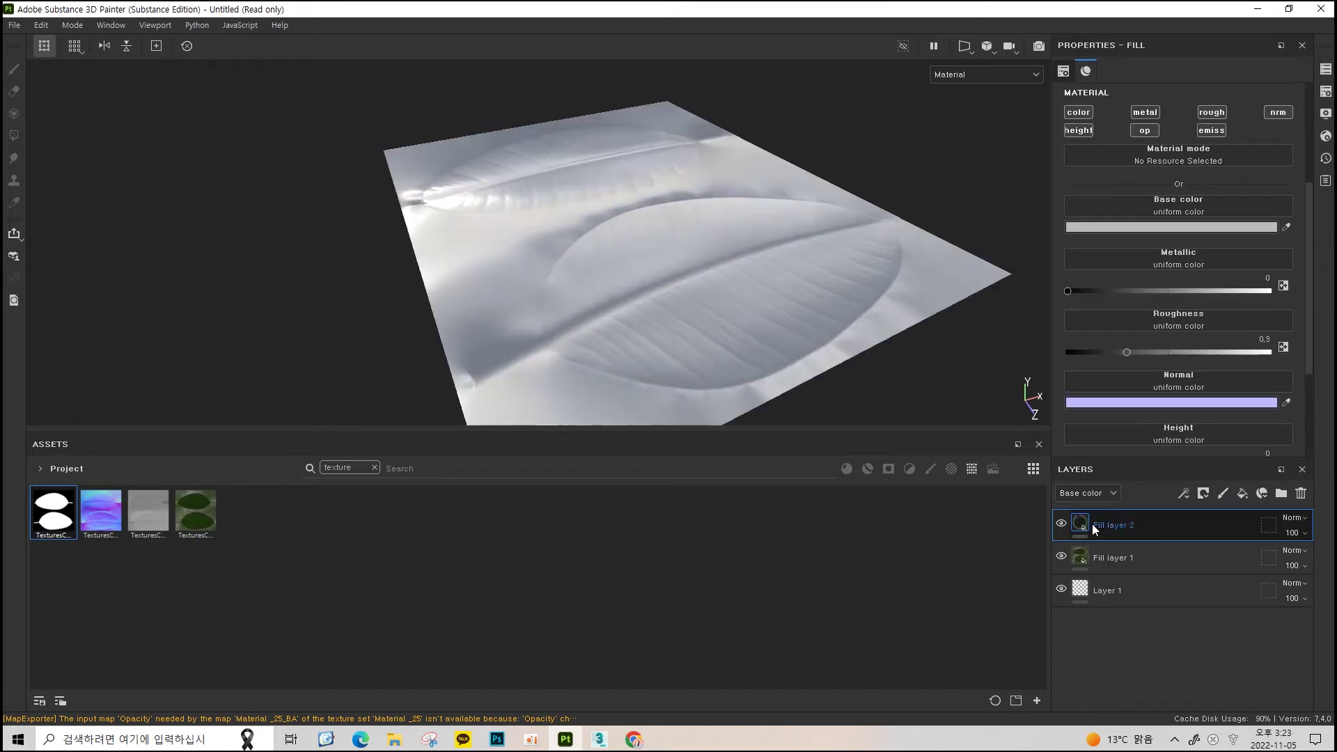
left_click(1145, 131)
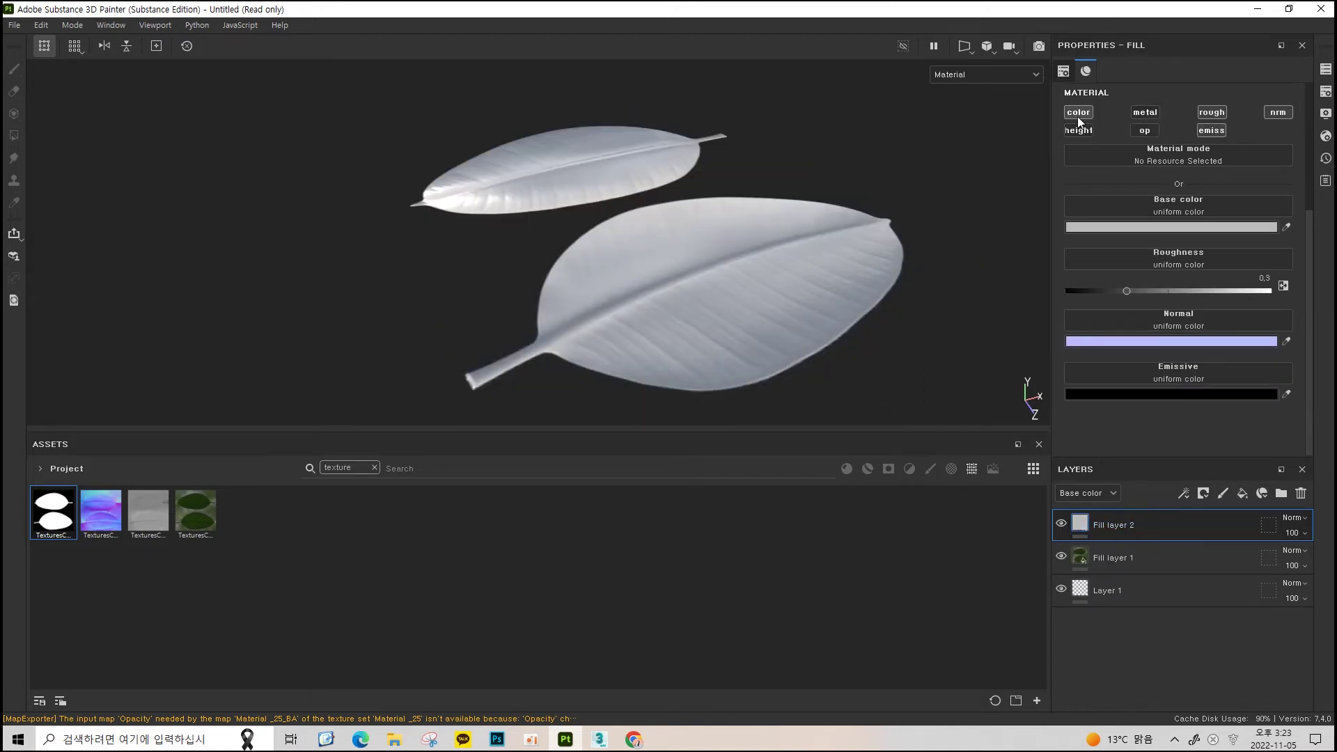
left_click(1076, 113)
left_click(1212, 112)
left_click(1275, 112)
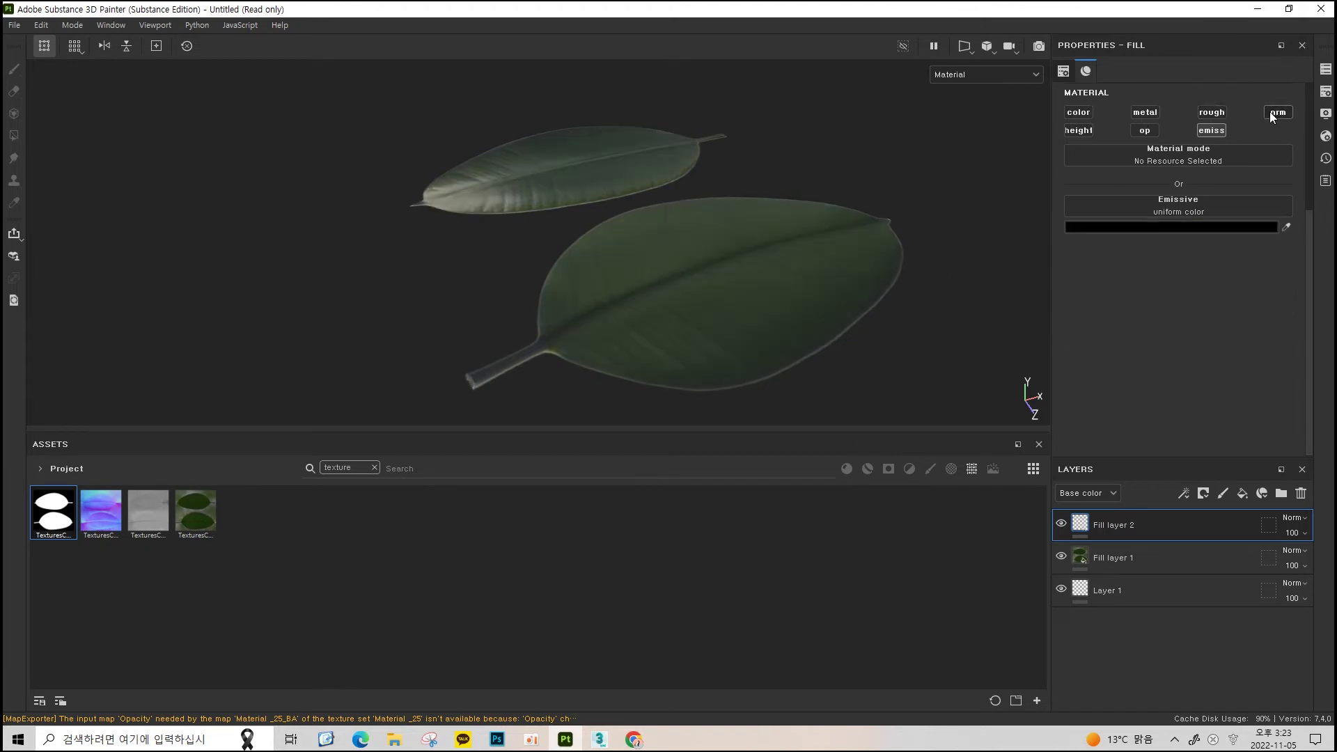
left_click(1168, 232)
left_click_drag(1098, 324, 1135, 259)
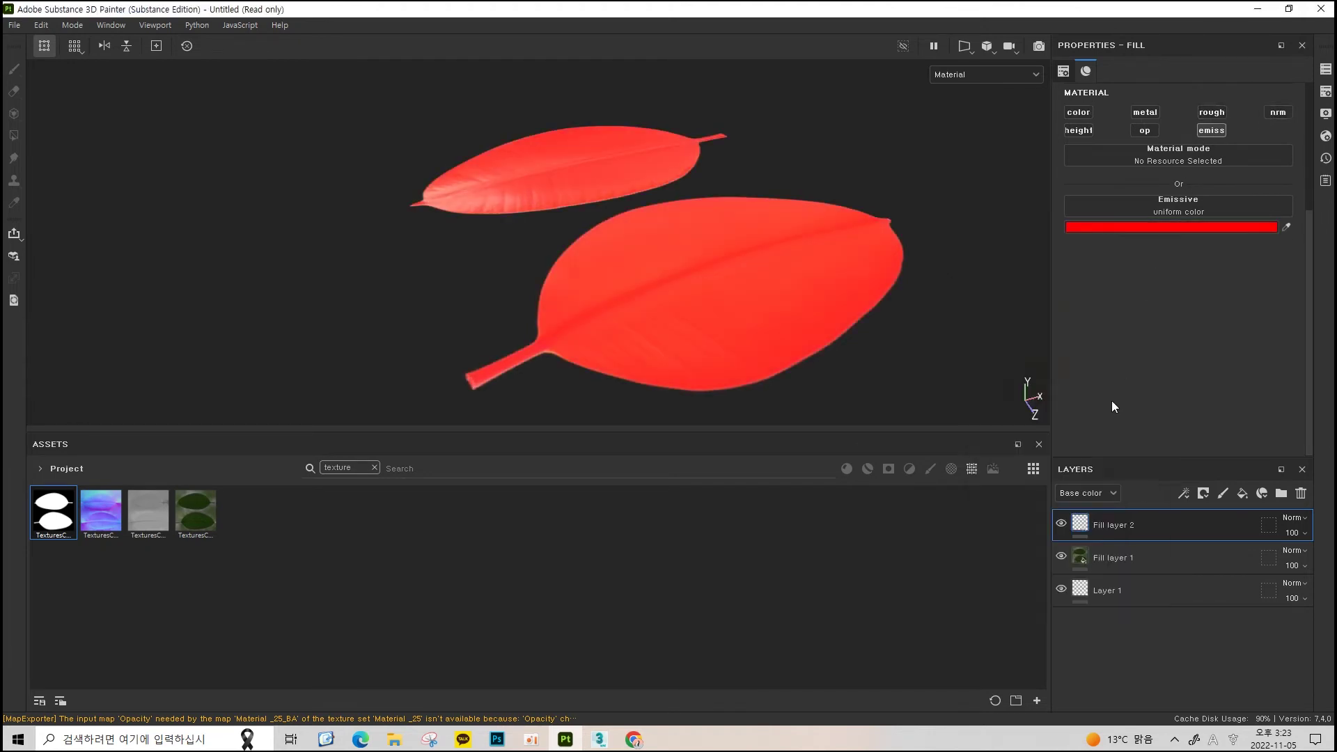
Give Fill layer 2 a black mask containing a paint effect
right_click(1105, 520)
left_click(1172, 30)
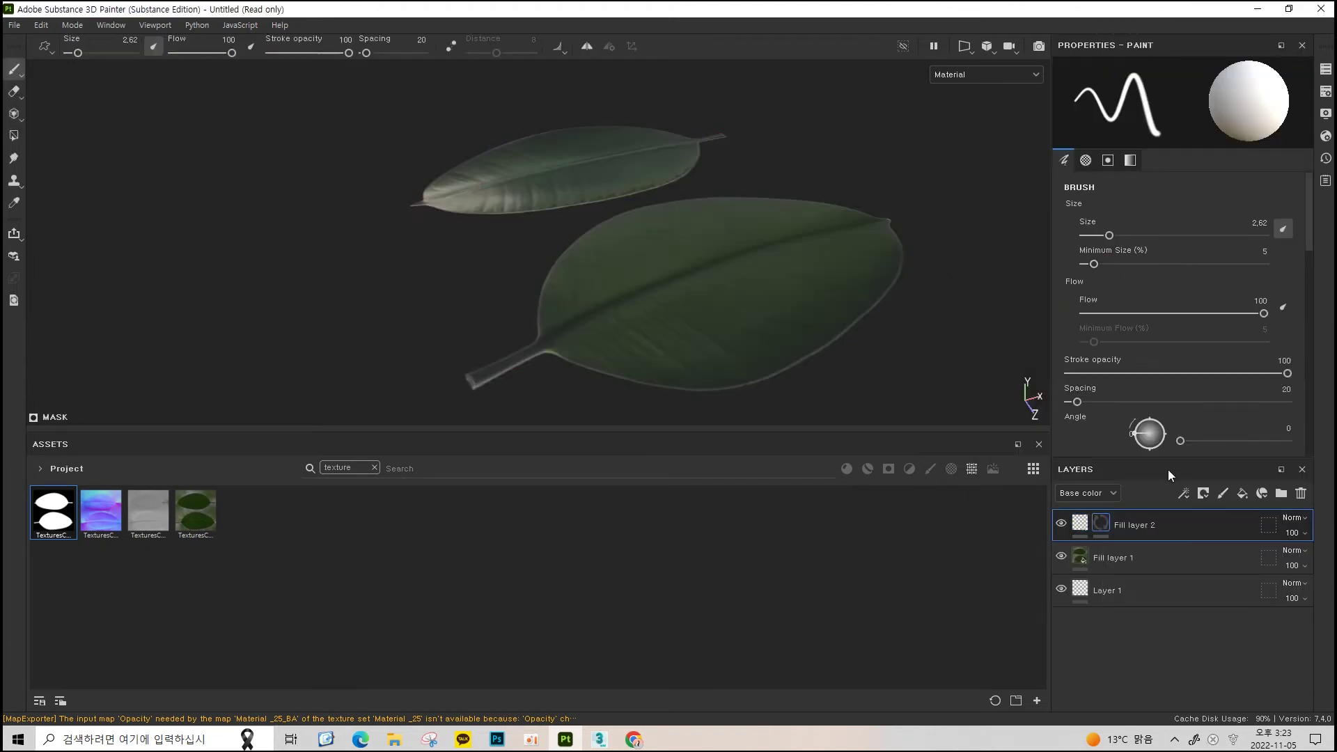
right_click(1150, 524)
left_click(1218, 509)
left_click_drag(792, 275, 641, 266, "alt")
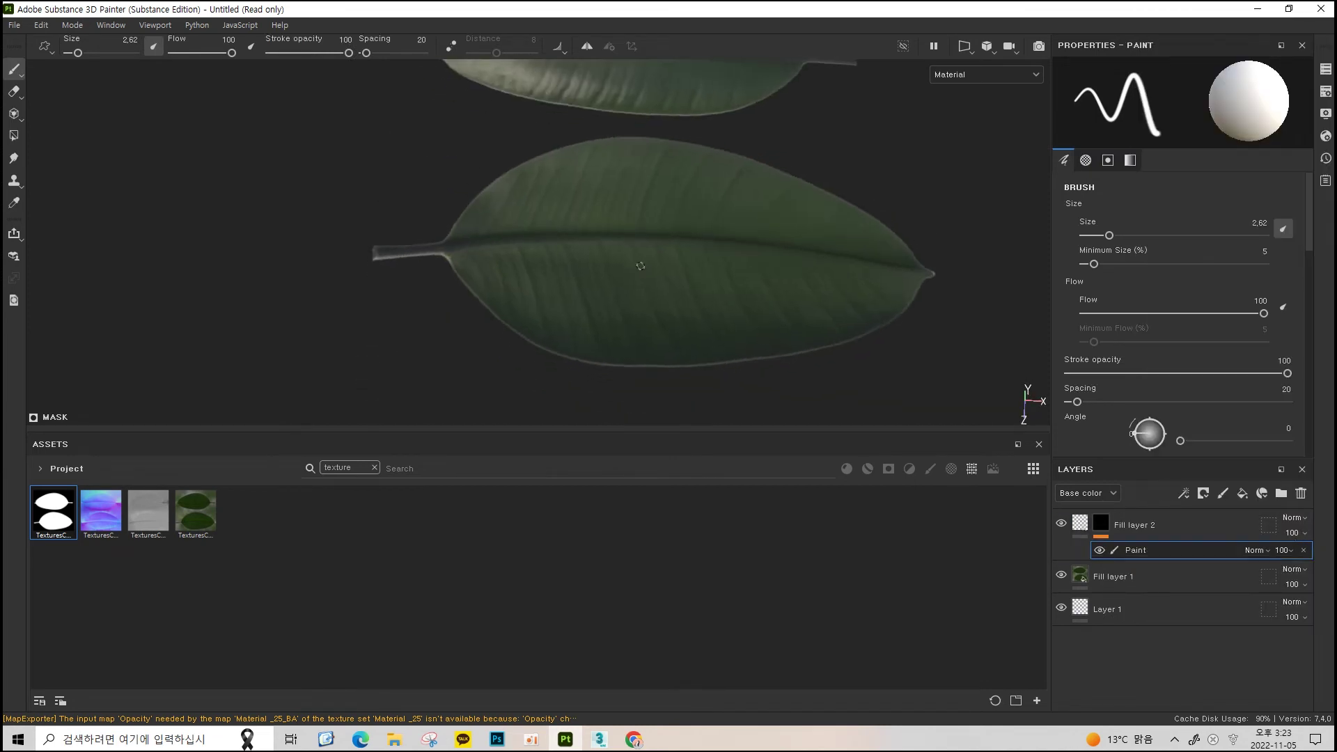
With brush size 4.86, paint a straight red line from the lower leaf's stem to its tip
scroll(641, 266, "up", 2)
left_click_drag(463, 223, 324, 252, "alt")
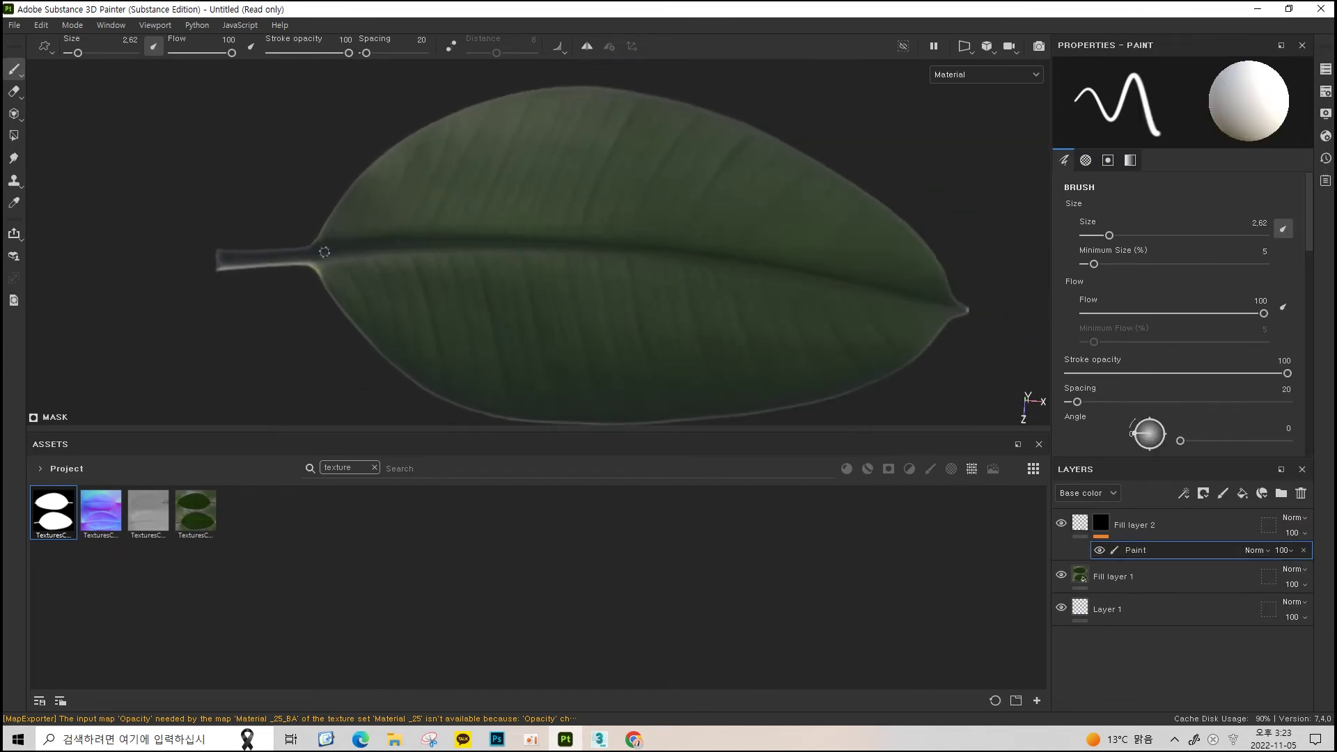
key("bracketright")
key("bracketright")
left_click_drag(217, 259, 314, 256)
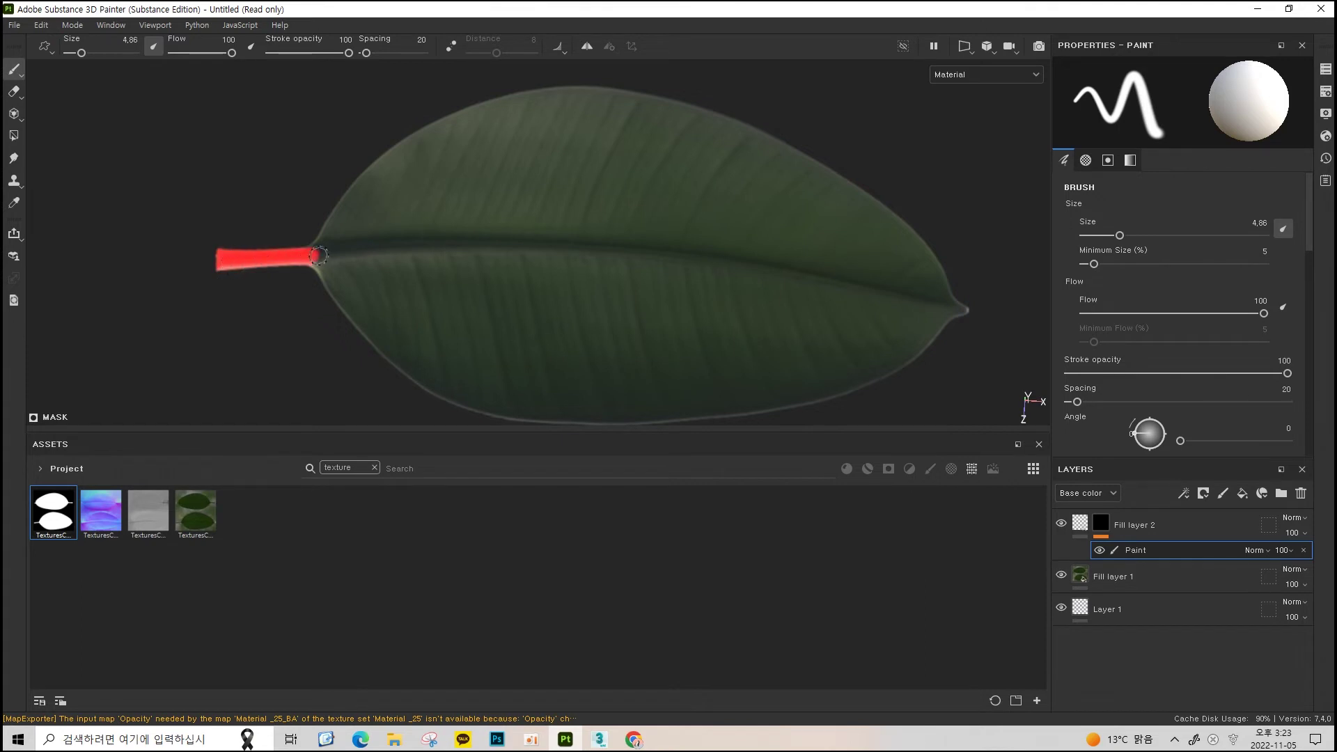
left_click(456, 239, "shift")
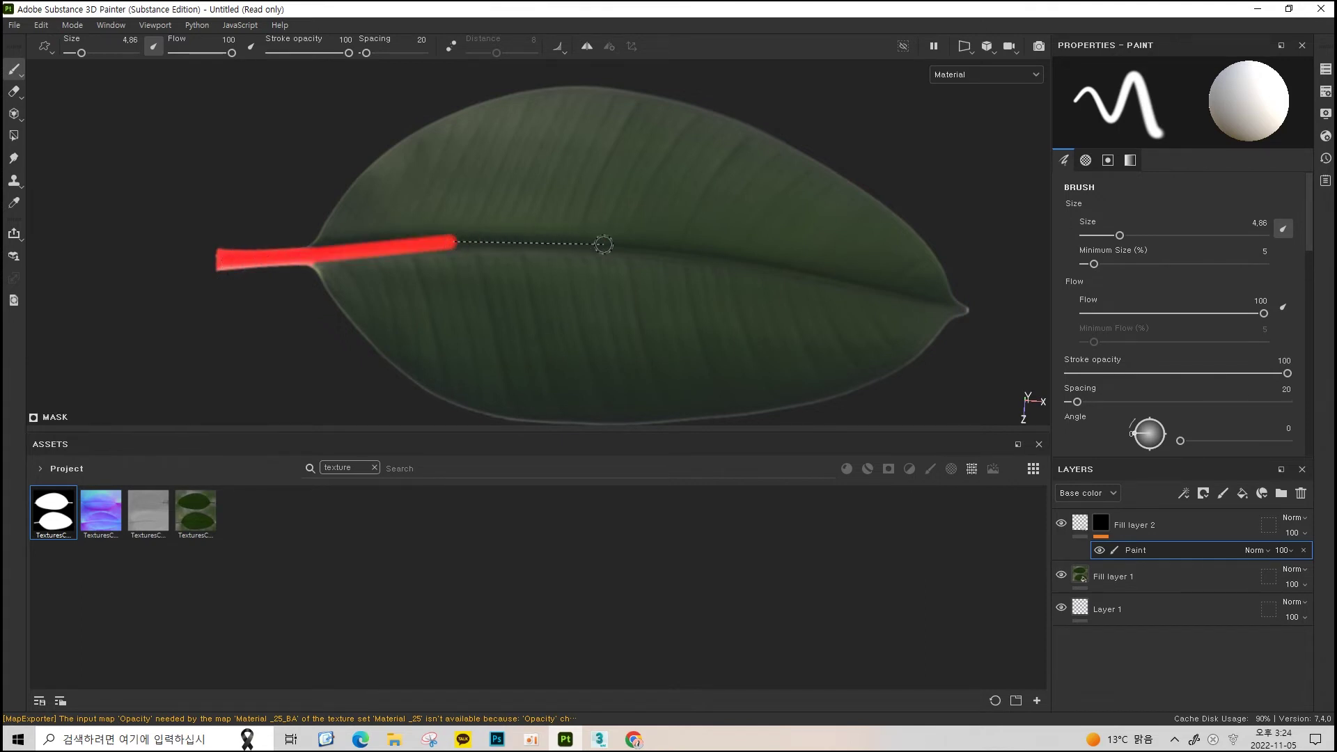
left_click(693, 254, "shift")
left_click(968, 310, "shift")
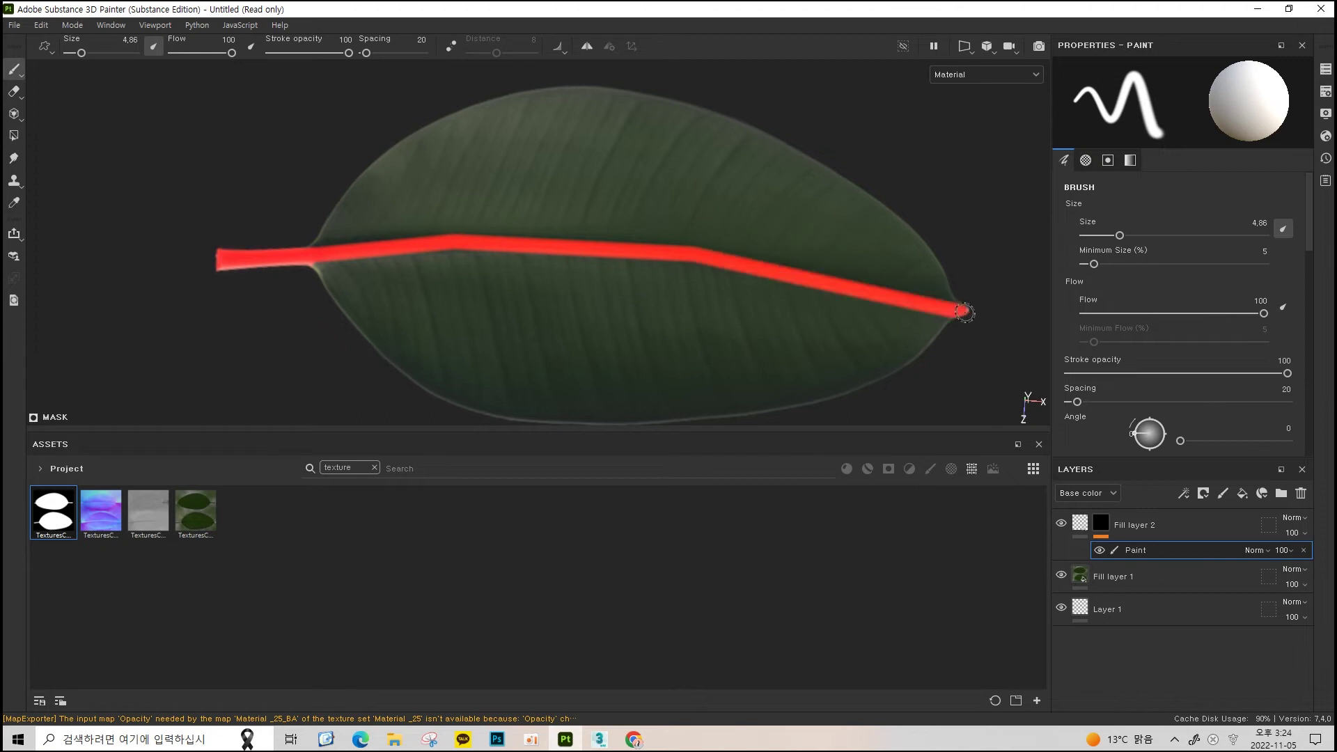
scroll(601, 157, "down", 3)
left_click_drag(602, 157, 343, 239, "alt")
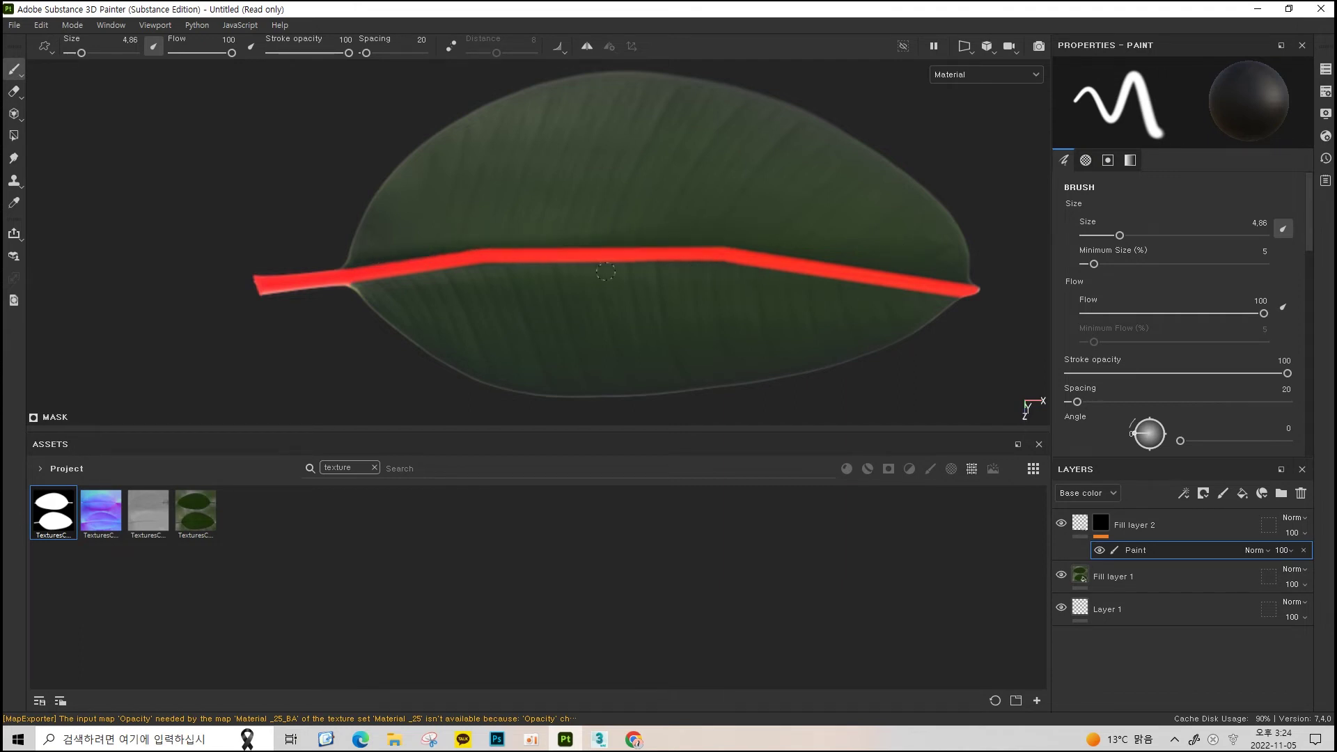
mouse_move(492, 239)
left_mouse_down("alt")
mouse_move(707, 126)
mouse_move(448, 45)
mouse_move(463, 170)
mouse_move(450, 239)
mouse_move(516, 209)
mouse_move(529, 129)
mouse_move(546, 172)
mouse_move(560, 154)
left_mouse_up("alt")
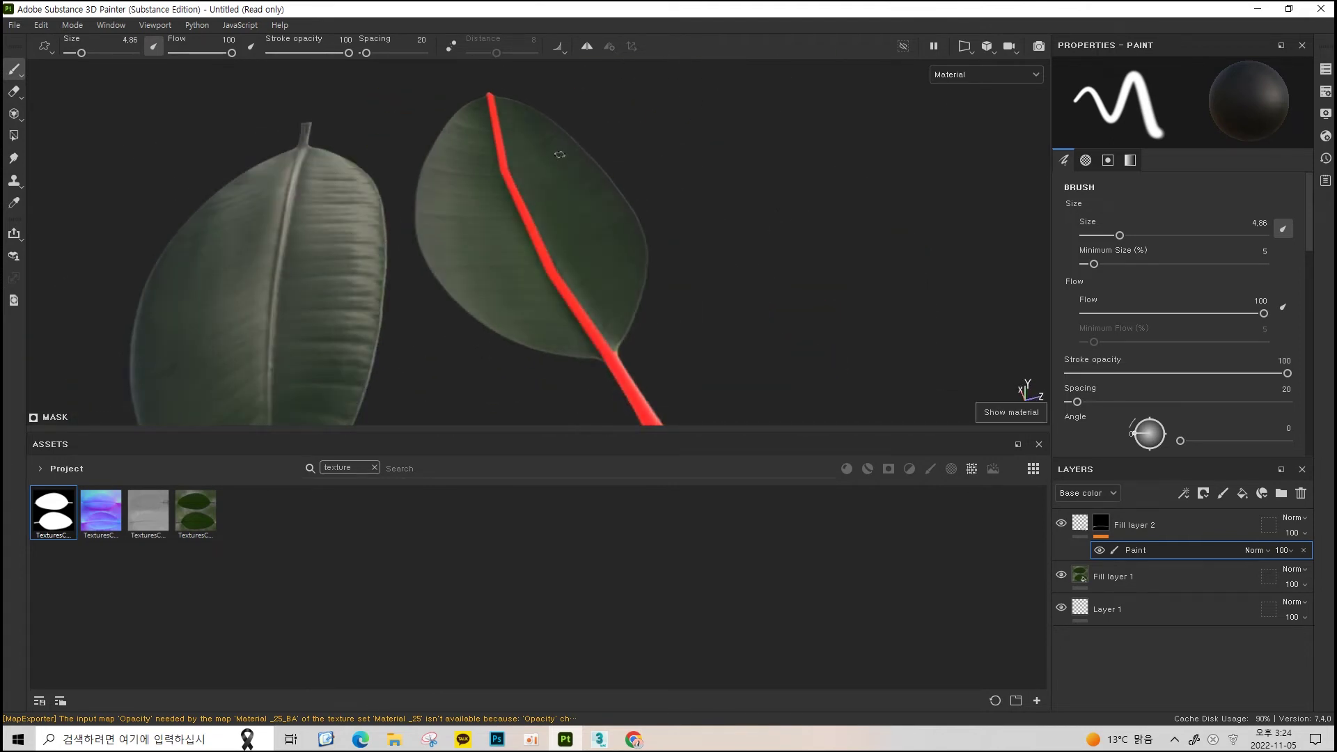
View the Emissive channel alone to check the midrib stroke
left_click(1017, 75)
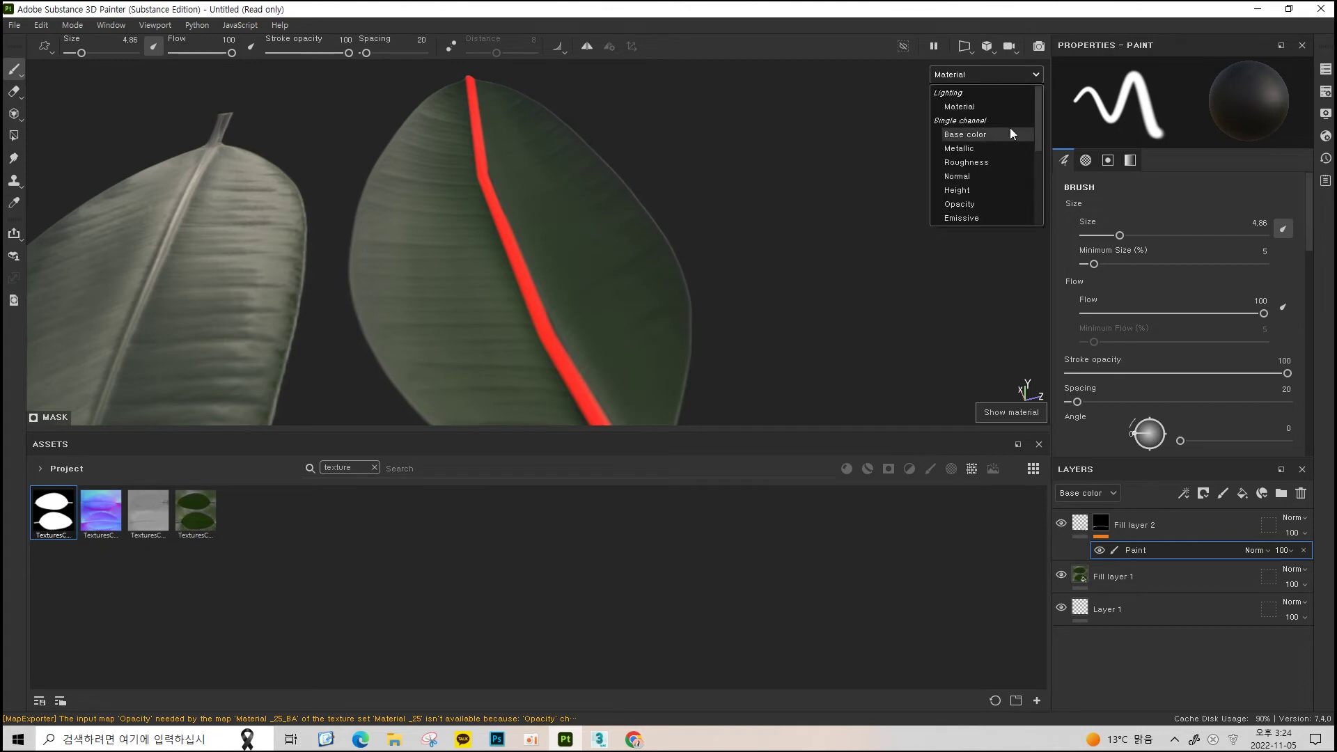
left_click(988, 217)
mouse_move(546, 174)
left_mouse_down("alt")
mouse_move(312, 168)
mouse_move(487, 191)
mouse_move(452, 251)
left_mouse_up("alt")
scroll(529, 152, "up", 2)
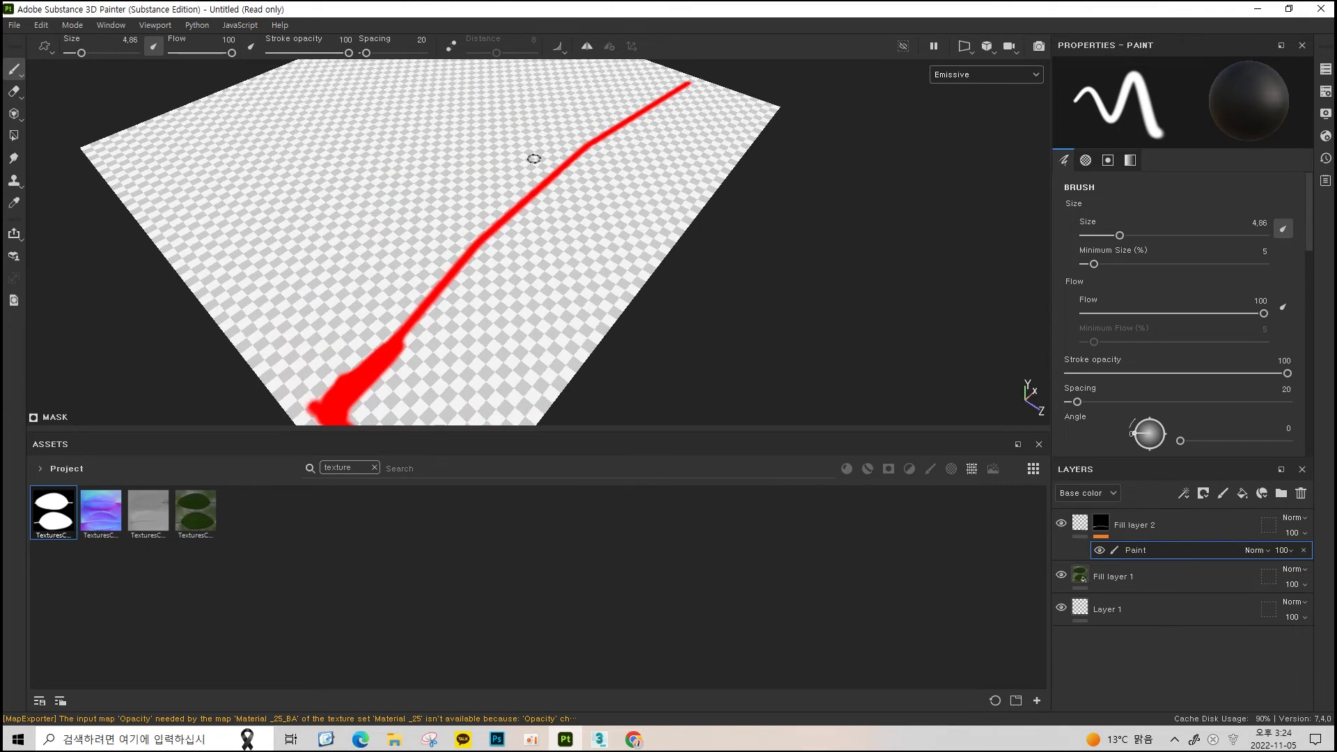
scroll(367, 313, "up", 2)
scroll(290, 311, "up", 2)
scroll(396, 279, "up", 1)
mouse_move(396, 279)
left_mouse_down("alt")
mouse_move(516, 233)
mouse_move(425, 237)
mouse_move(277, 188)
mouse_move(467, 234)
mouse_move(481, 257)
mouse_move(329, 310)
left_mouse_up("alt")
Return to the Material view and frame both leaves
key("m")
mouse_move(885, 116)
left_mouse_down("alt")
mouse_move(337, 264)
mouse_move(507, 134)
mouse_move(582, 214)
mouse_move(632, 203)
mouse_move(572, 179)
left_mouse_up("alt")
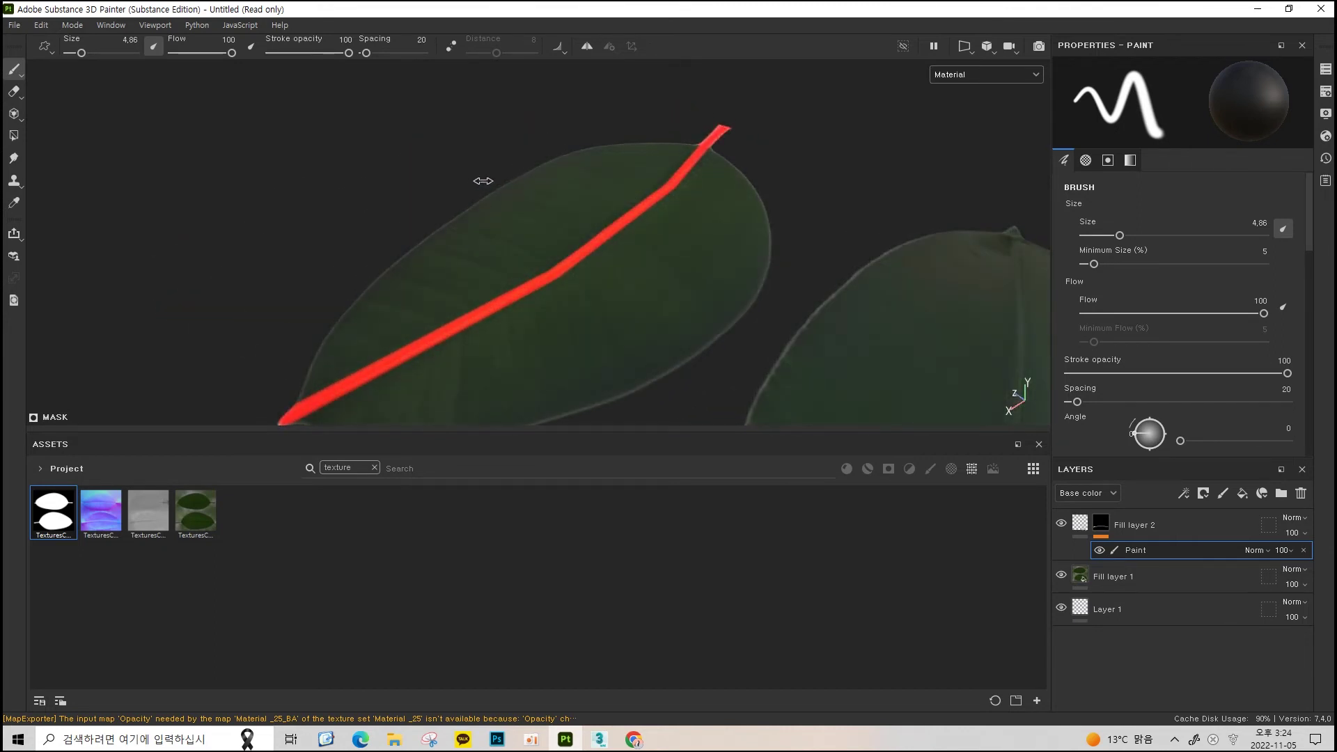
right_click_drag(612, 170, 555, 170, "alt")
mouse_move(555, 169)
left_mouse_down("alt")
mouse_move(753, 144)
mouse_move(531, 188)
mouse_move(582, 203)
mouse_move(563, 188)
left_mouse_up("alt")
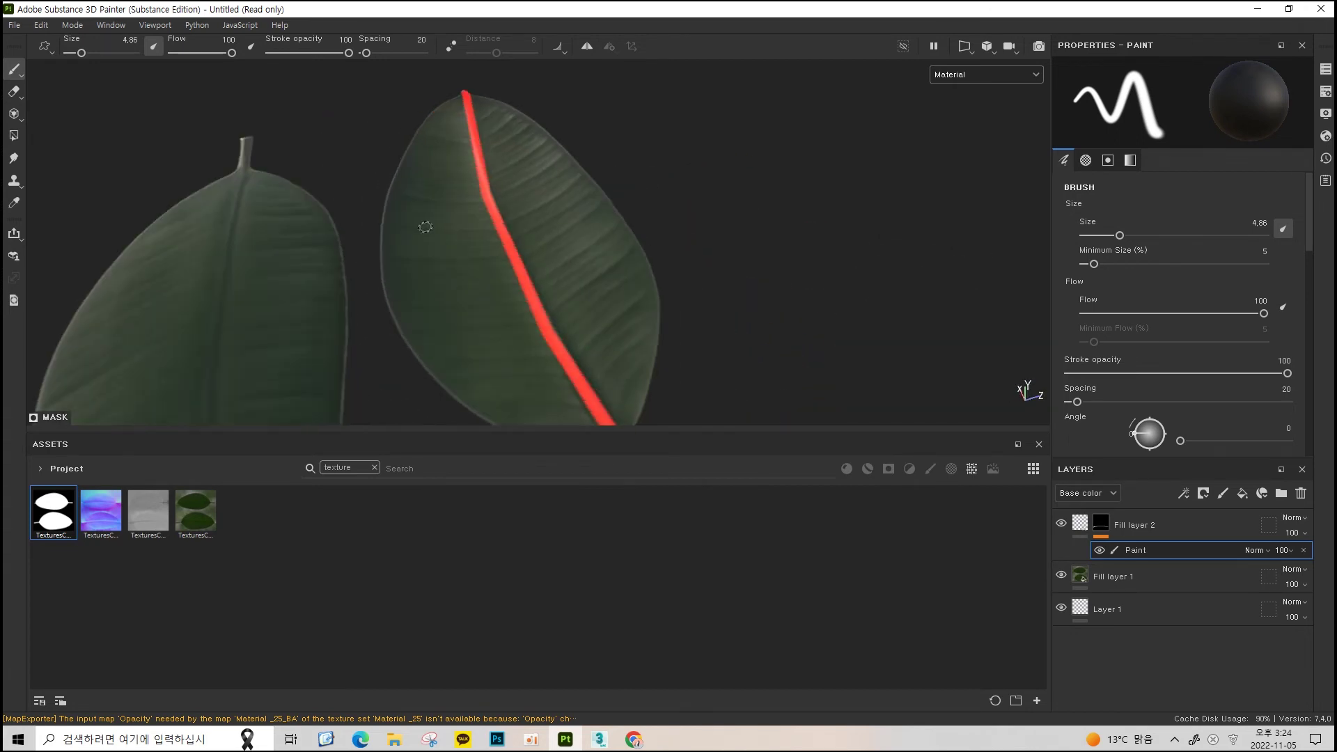
scroll(562, 188, "down", 2)
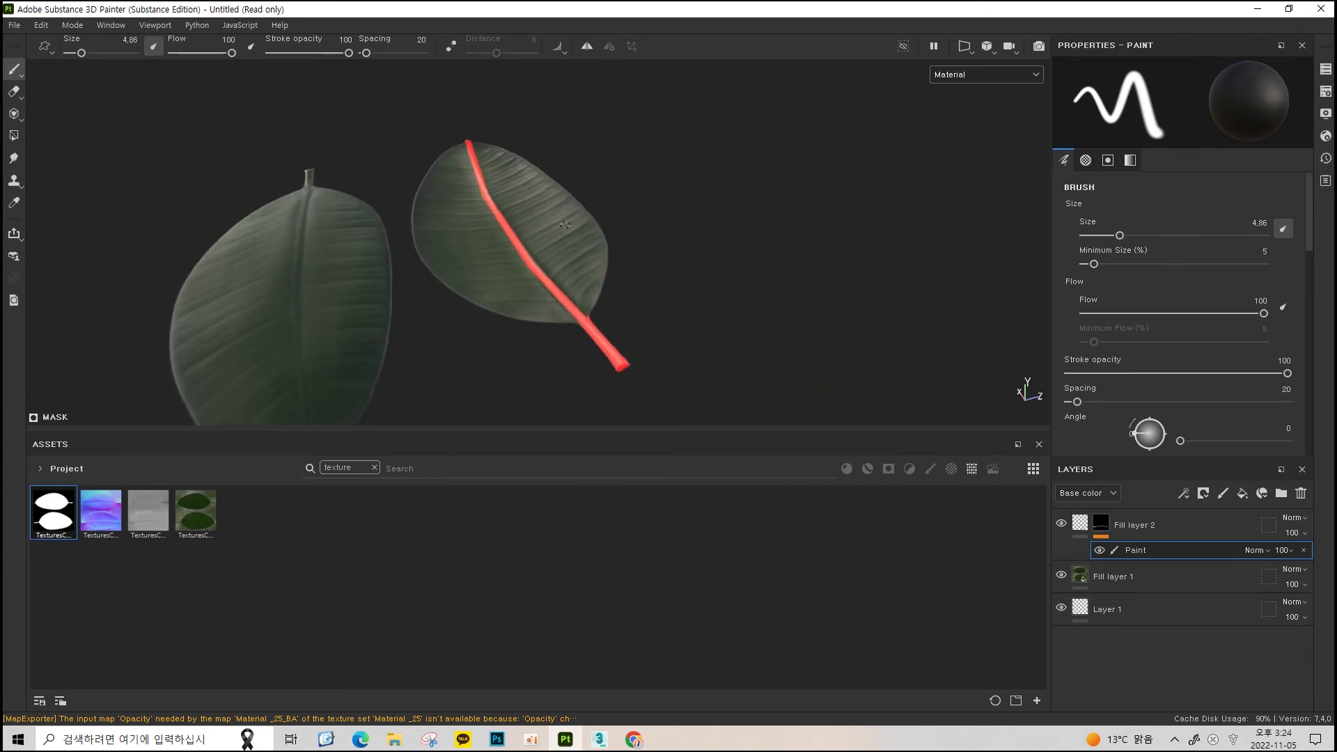
right_click_drag(572, 218, 555, 181, "alt")
mouse_move(555, 181)
left_mouse_down("alt")
mouse_move(570, 223)
mouse_move(602, 223)
mouse_move(630, 185)
mouse_move(697, 160)
left_mouse_up("alt")
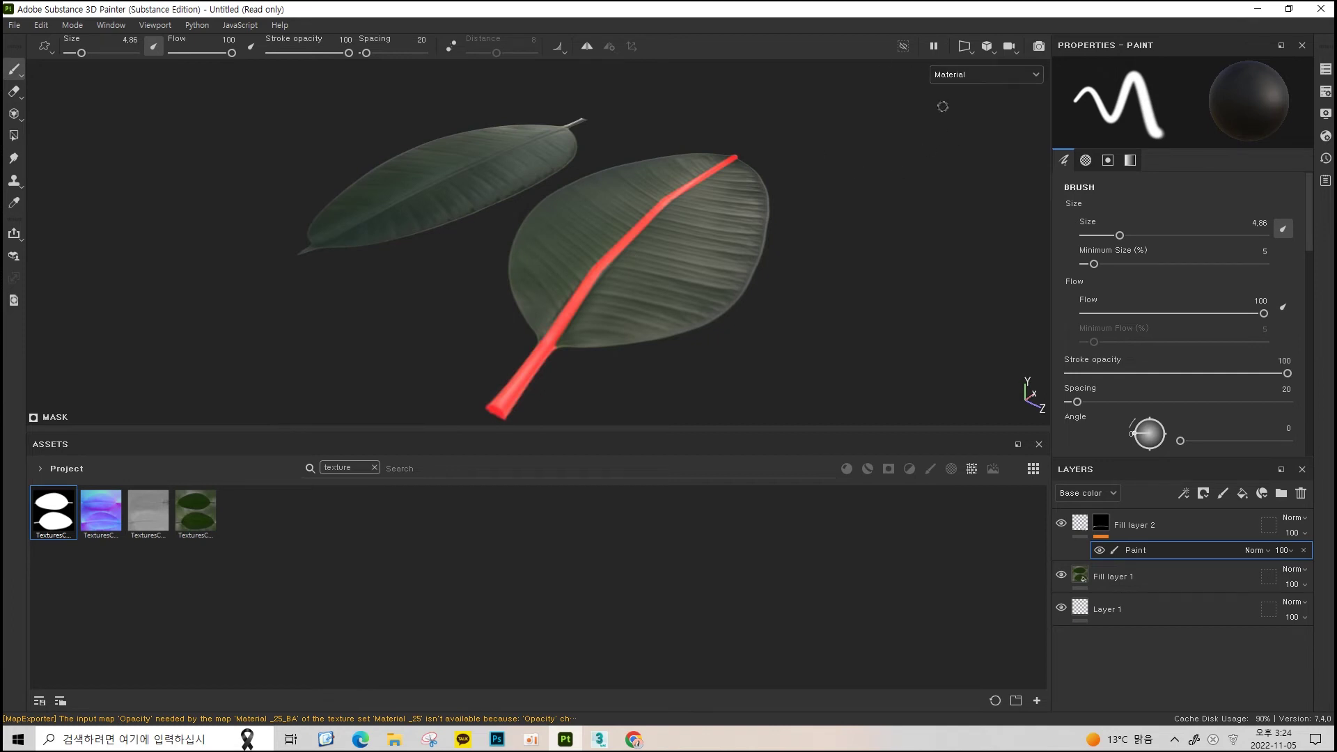
middle_click_drag(760, 178, 731, 187, "alt")
mouse_move(824, 148)
left_mouse_down("alt")
mouse_move(659, 188)
mouse_move(703, 144)
mouse_move(710, 161)
mouse_move(679, 182)
left_mouse_up("alt")
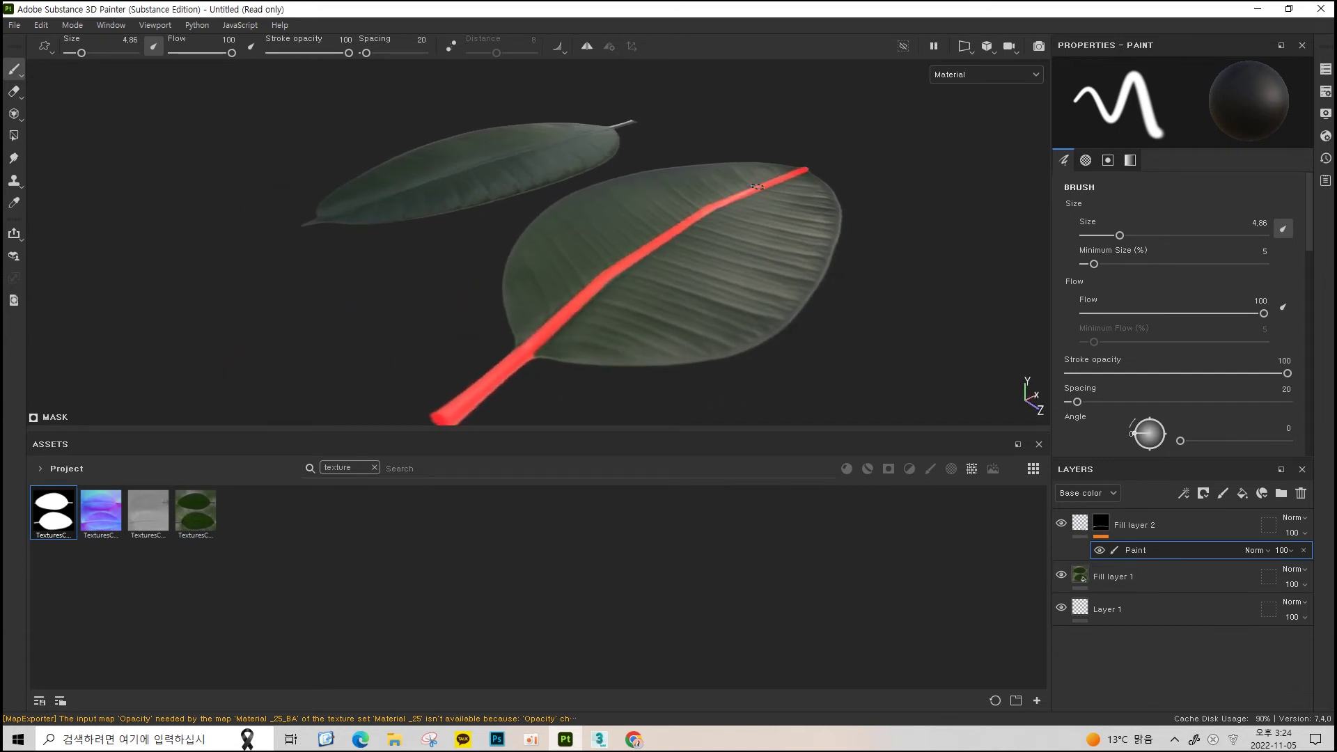
Select Fill layer 2's fill properties and recheck the Emissive channel before returning to Material
left_click(1129, 526)
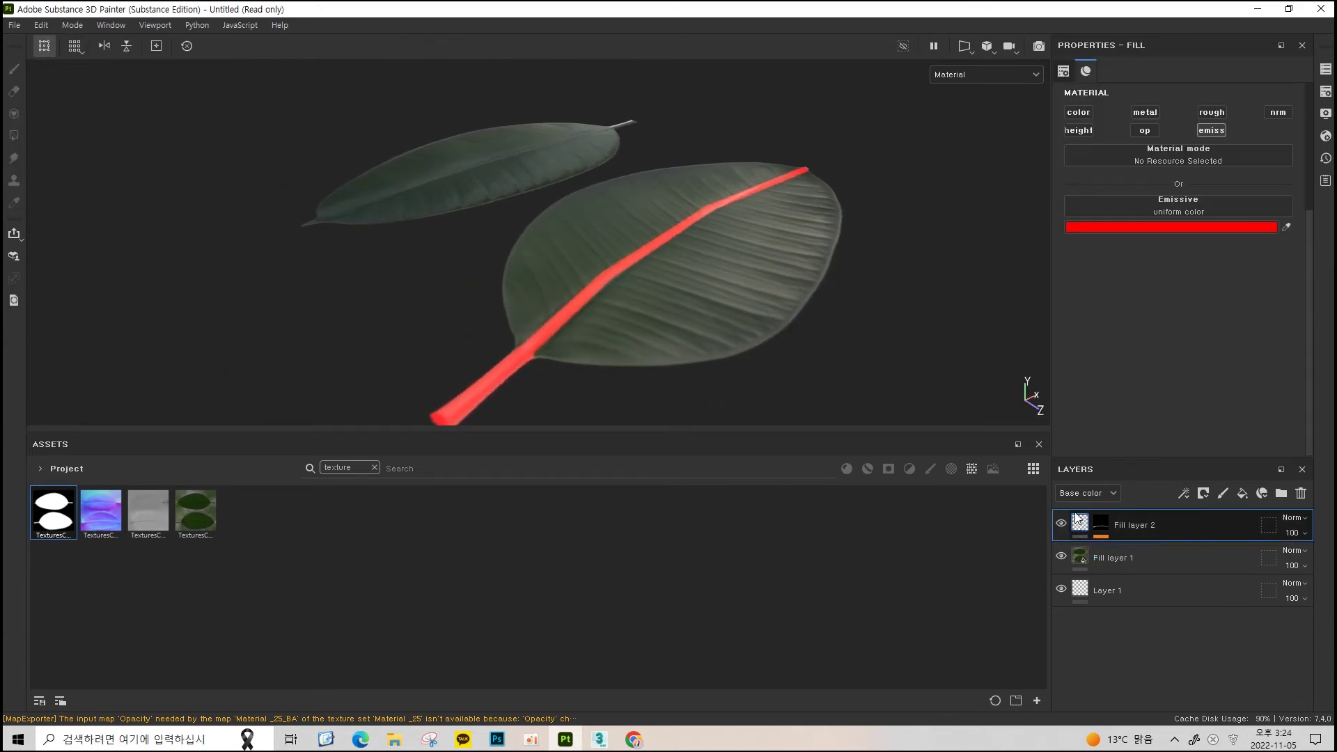
left_click(968, 75)
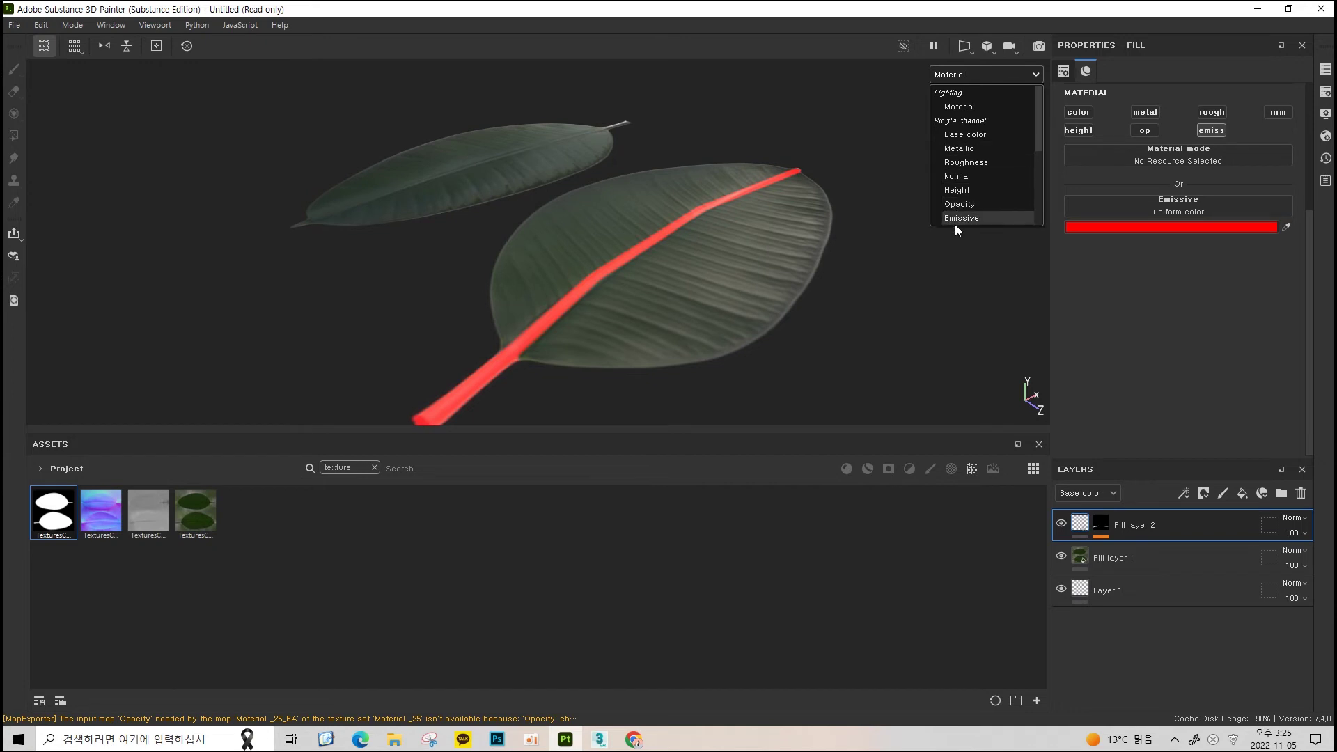
left_click(954, 223)
left_click_drag(777, 235, 680, 169, "alt")
left_click(975, 74)
scroll(971, 127, "up", 1)
left_click(984, 105)
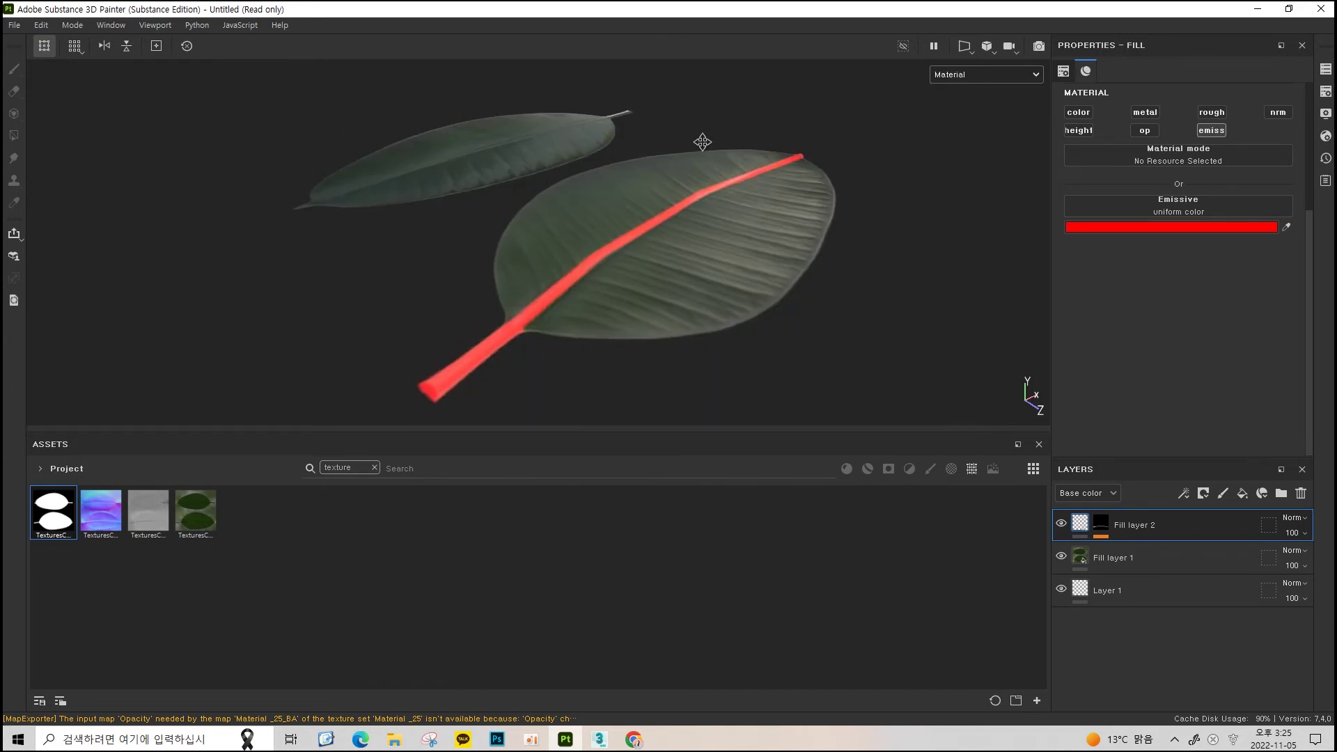
Reorient the leaves and bring up Texture Set Settings listing seven channels
mouse_move(701, 217)
left_mouse_down("alt")
mouse_move(742, 185)
mouse_move(791, 179)
mouse_move(604, 276)
left_mouse_up("alt")
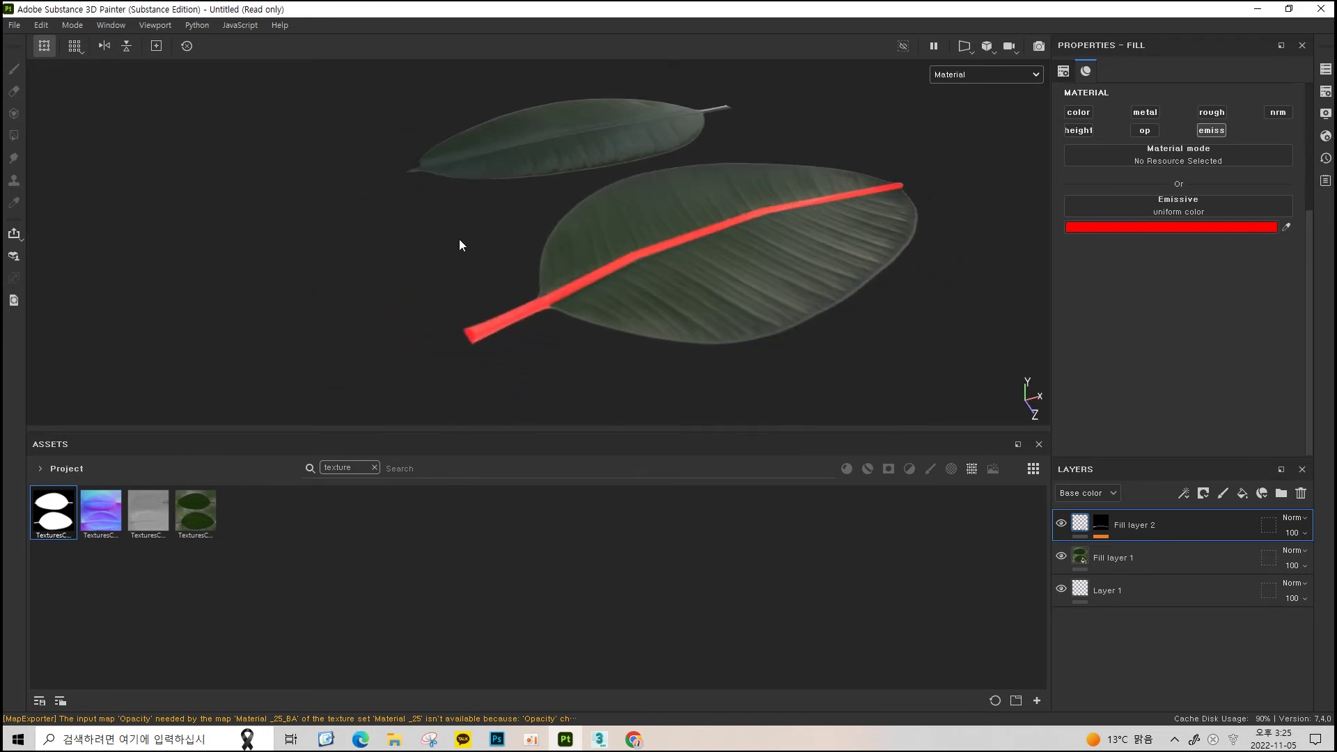
mouse_move(525, 270)
left_mouse_down("alt")
mouse_move(629, 227)
mouse_move(910, 230)
mouse_move(917, 203)
mouse_move(730, 203)
left_mouse_up("alt")
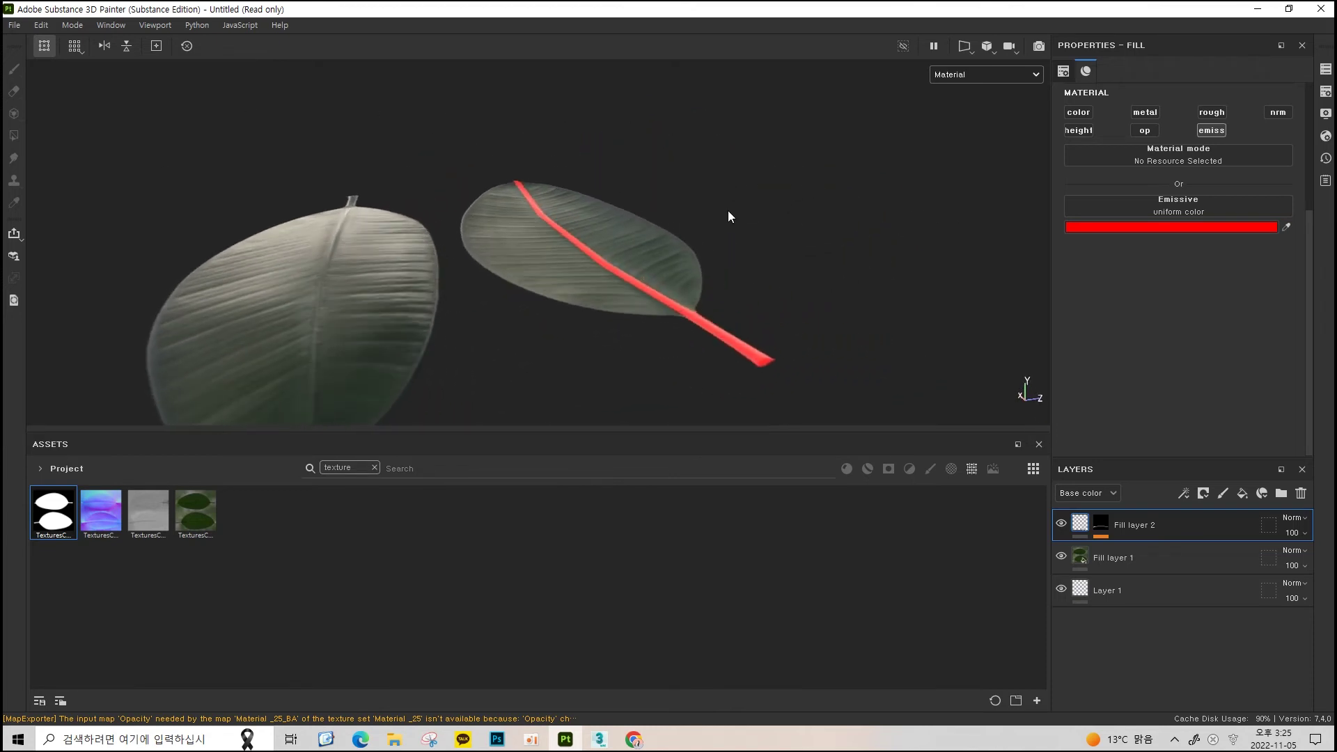
scroll(729, 210, "up", 2)
middle_click_drag(728, 210, 713, 215)
left_click_drag(713, 214, 748, 236, "alt")
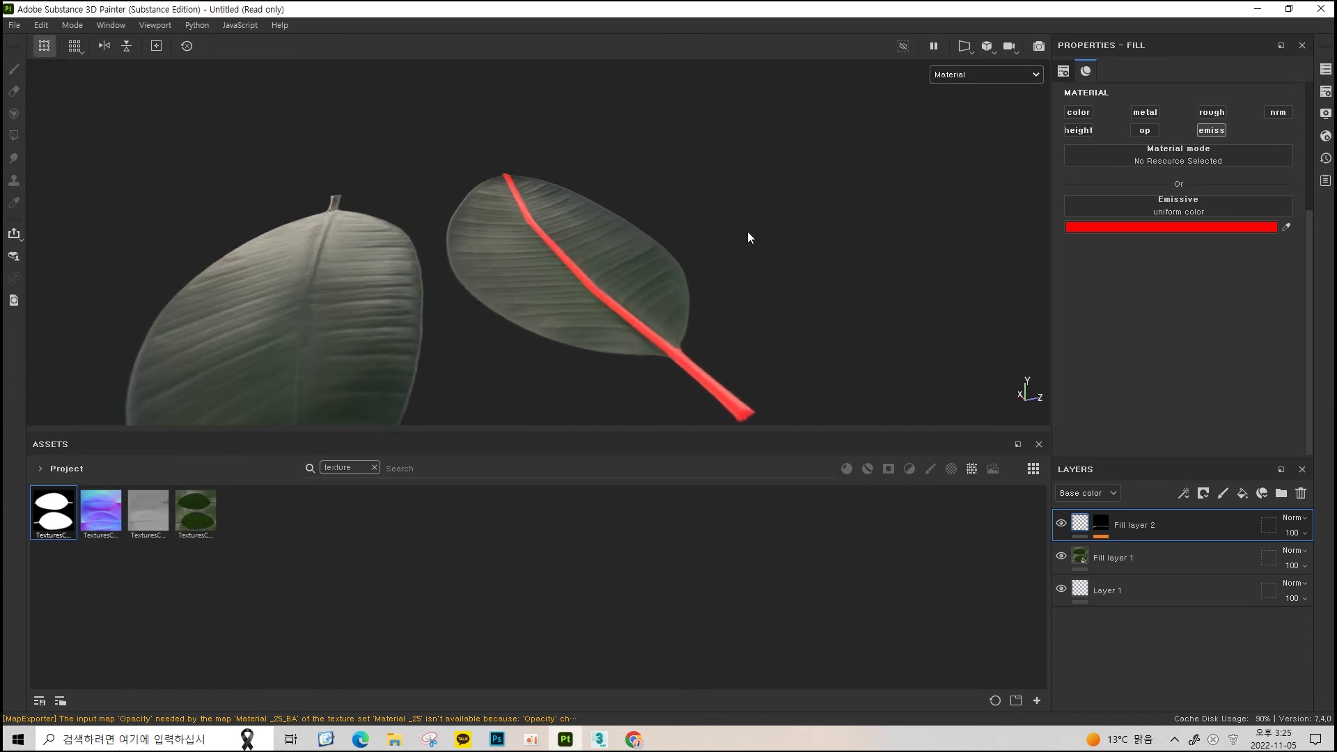
left_click(1326, 94)
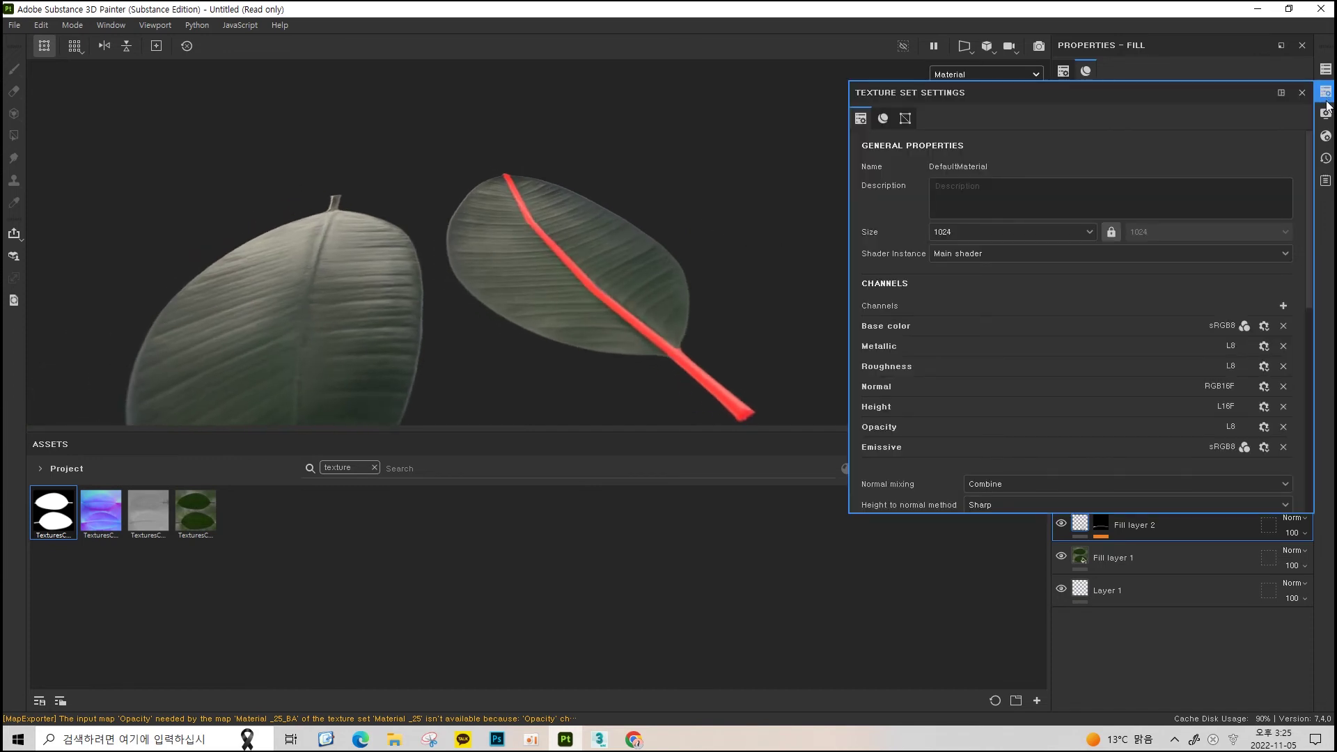
Activate Post Effects in the viewport Display Settings
left_click(1326, 114)
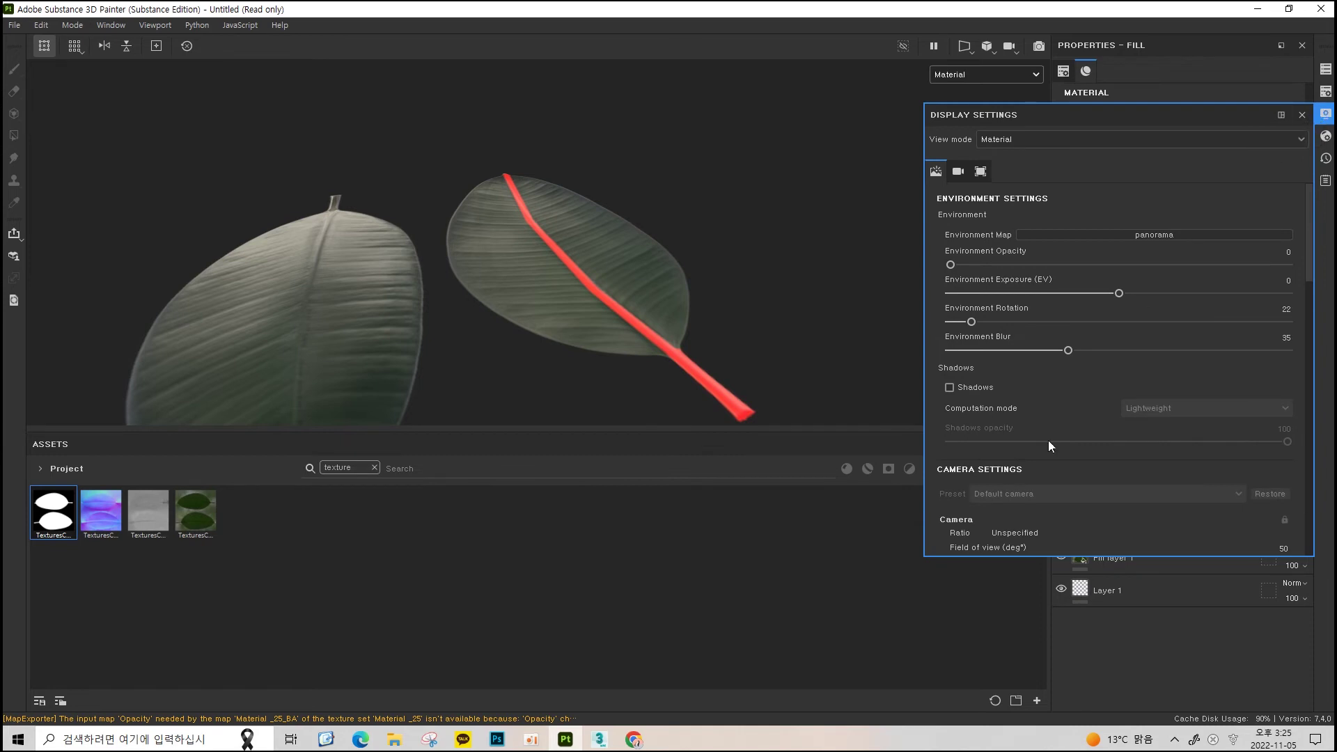
scroll(1064, 269, "down", 2)
scroll(1064, 269, "down", 4)
scroll(1064, 269, "down", 3)
scroll(1065, 269, "down", 2)
scroll(1052, 292, "up", 3)
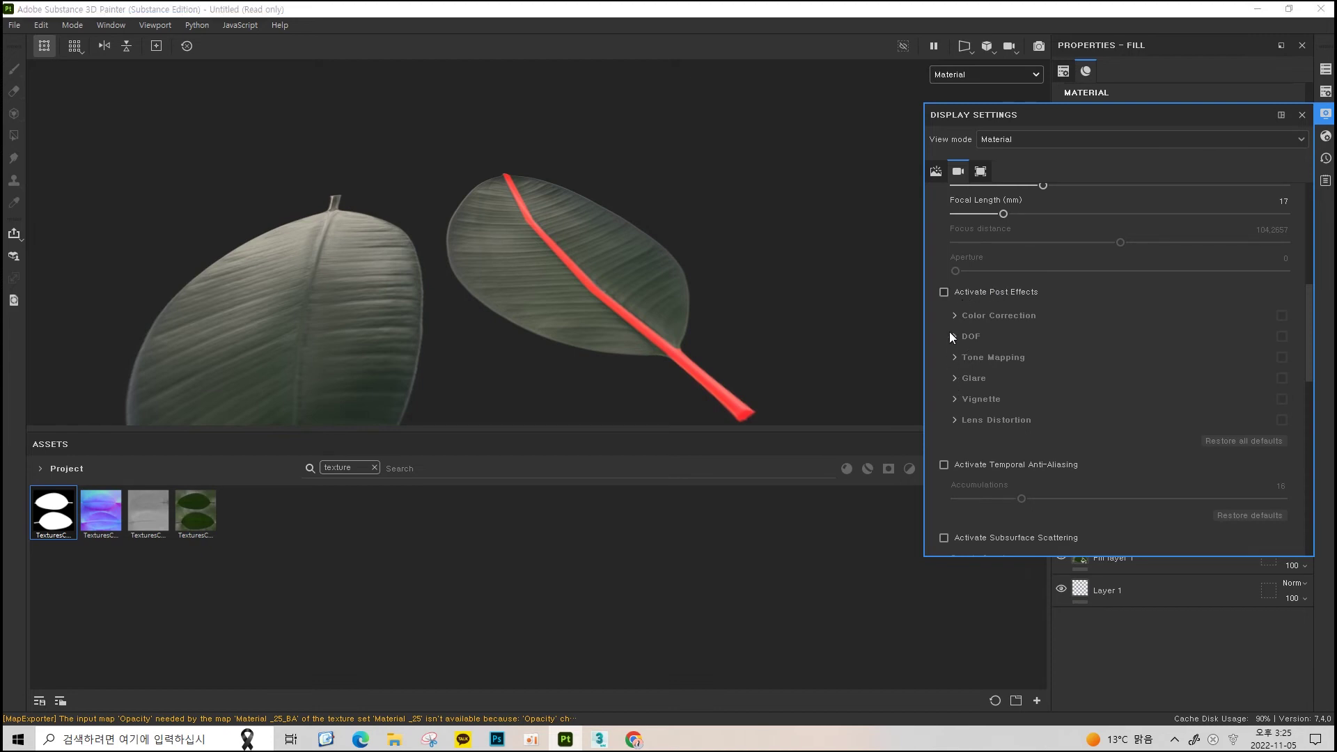
left_click(952, 293)
Enable Glare at Luminance 3.79, then bring up the Shader Settings
left_click(955, 377)
scroll(1015, 374, "down", 1)
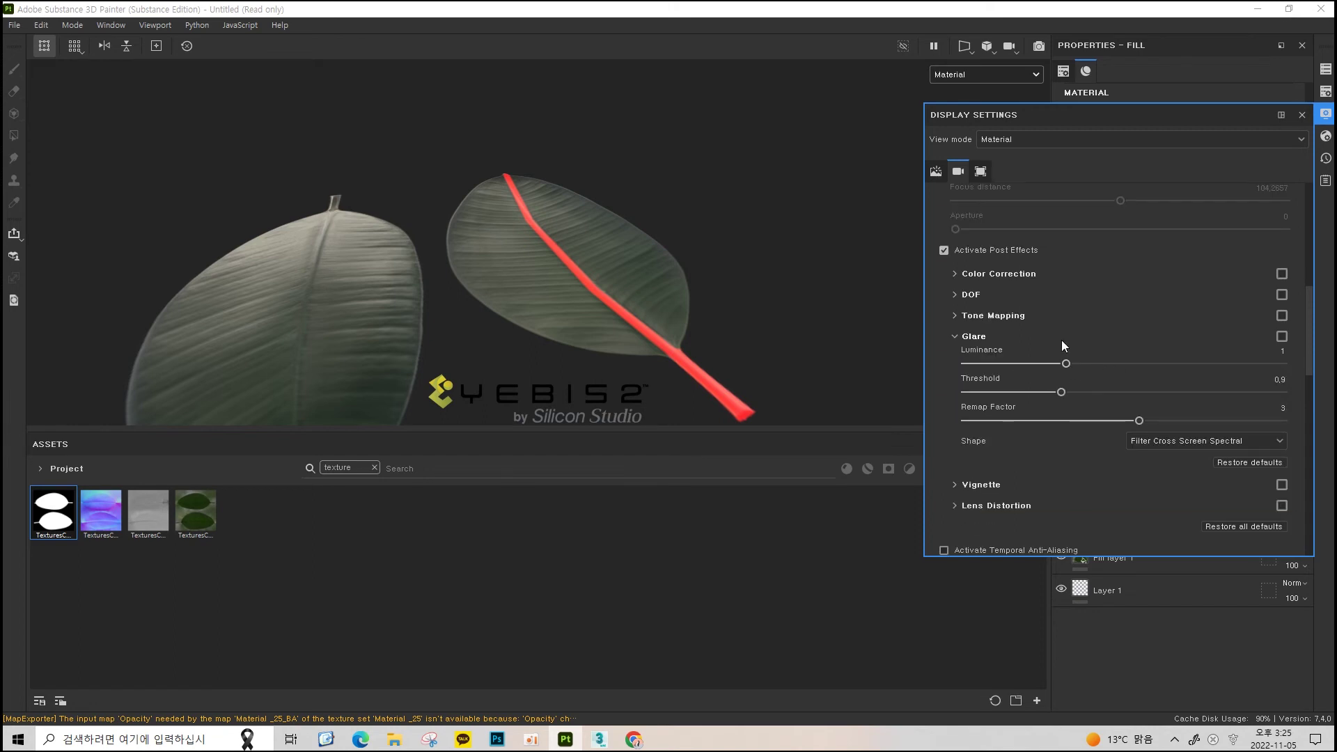
left_click(1282, 335)
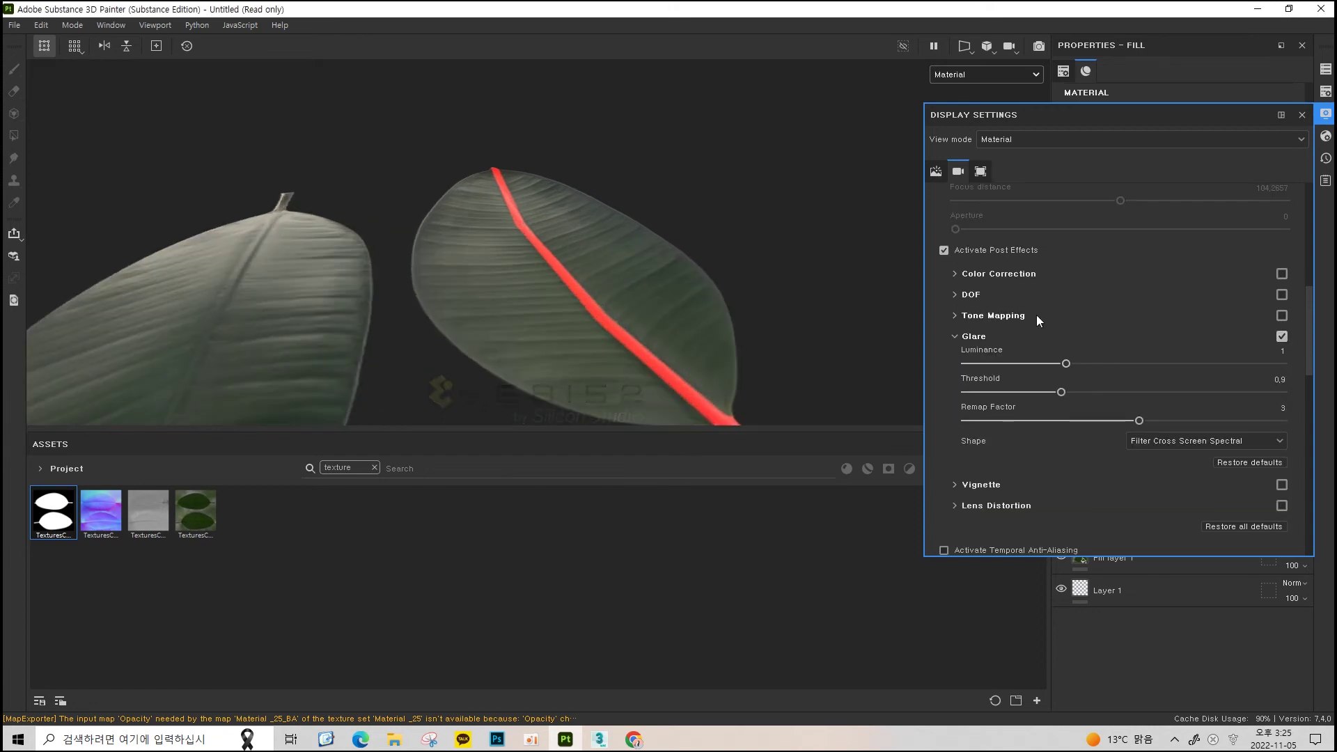
left_click_drag(1066, 363, 1161, 363)
mouse_move(725, 222)
left_mouse_down("alt")
mouse_move(692, 233)
mouse_move(717, 290)
mouse_move(782, 299)
mouse_move(914, 378)
left_mouse_up("alt")
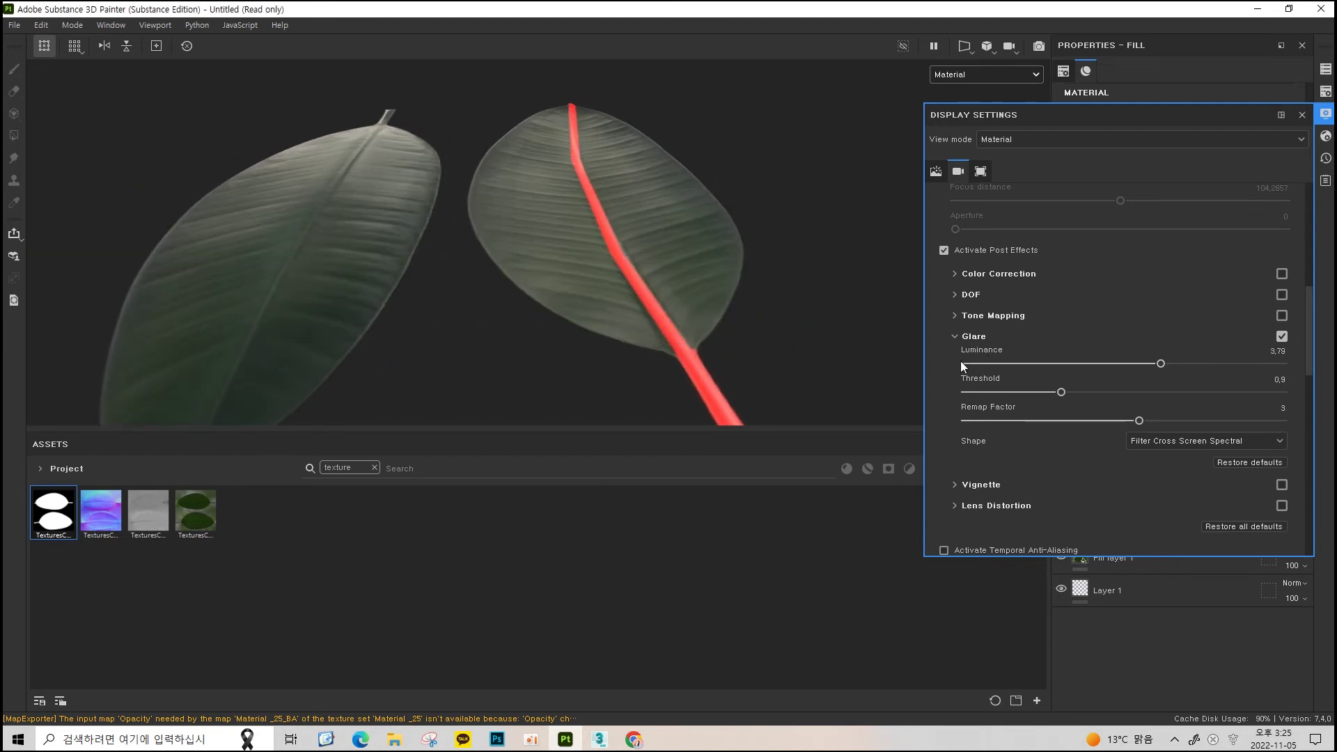
left_click(1301, 115)
left_click(1326, 138)
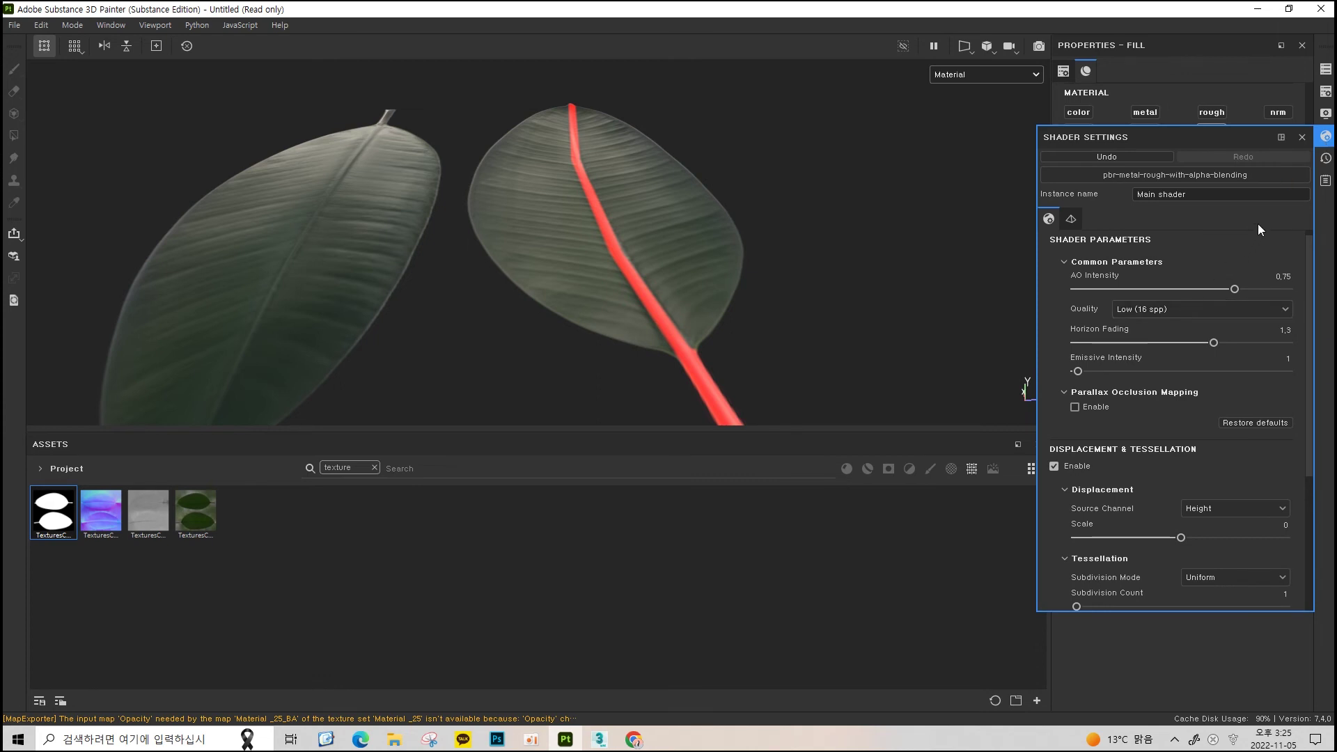
Tune Emissive Intensity, trying 6.91 and 3.95, and settle on 4.61
mouse_move(1077, 371)
left_mouse_down()
mouse_move(1118, 369)
mouse_move(1090, 370)
left_mouse_up()
left_click_drag(961, 314, 827, 273, "alt")
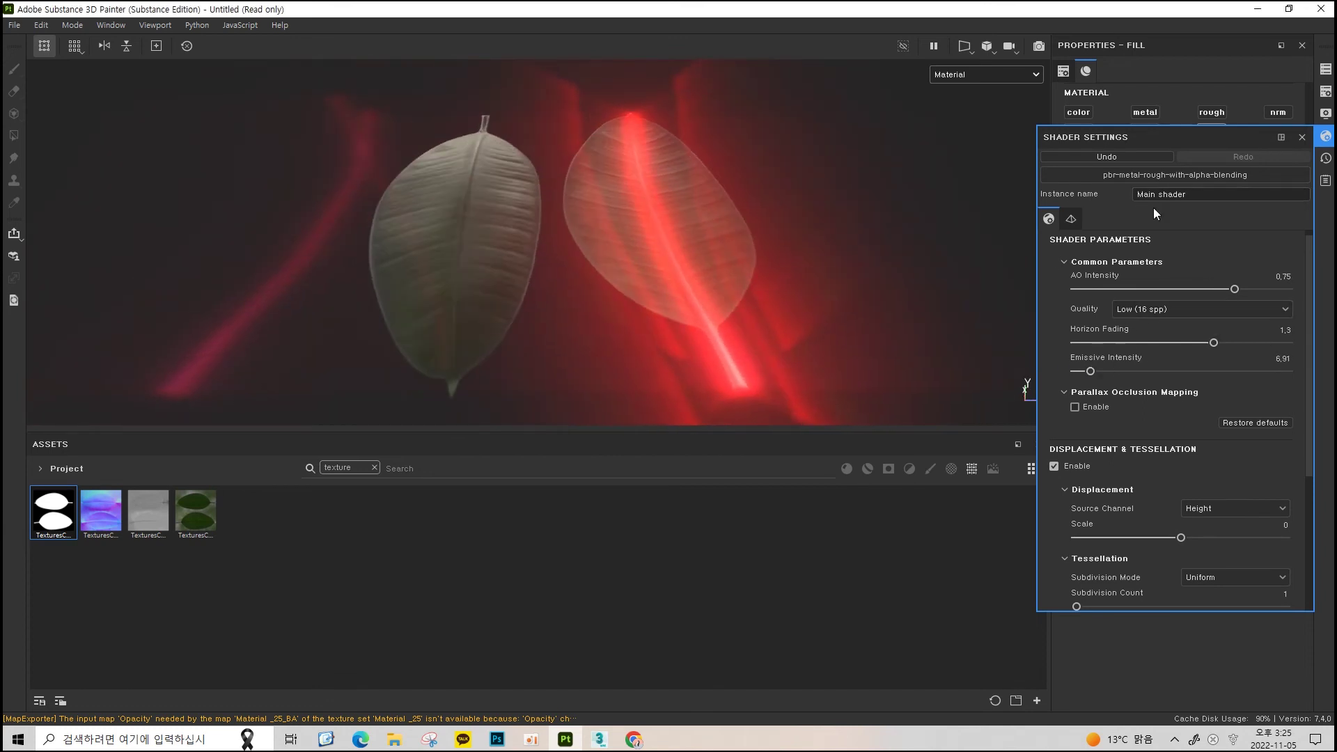
left_click_drag(1087, 367, 1084, 366)
mouse_move(752, 199)
left_mouse_down("alt")
mouse_move(630, 223)
mouse_move(876, 194)
mouse_move(976, 301)
left_mouse_up("alt")
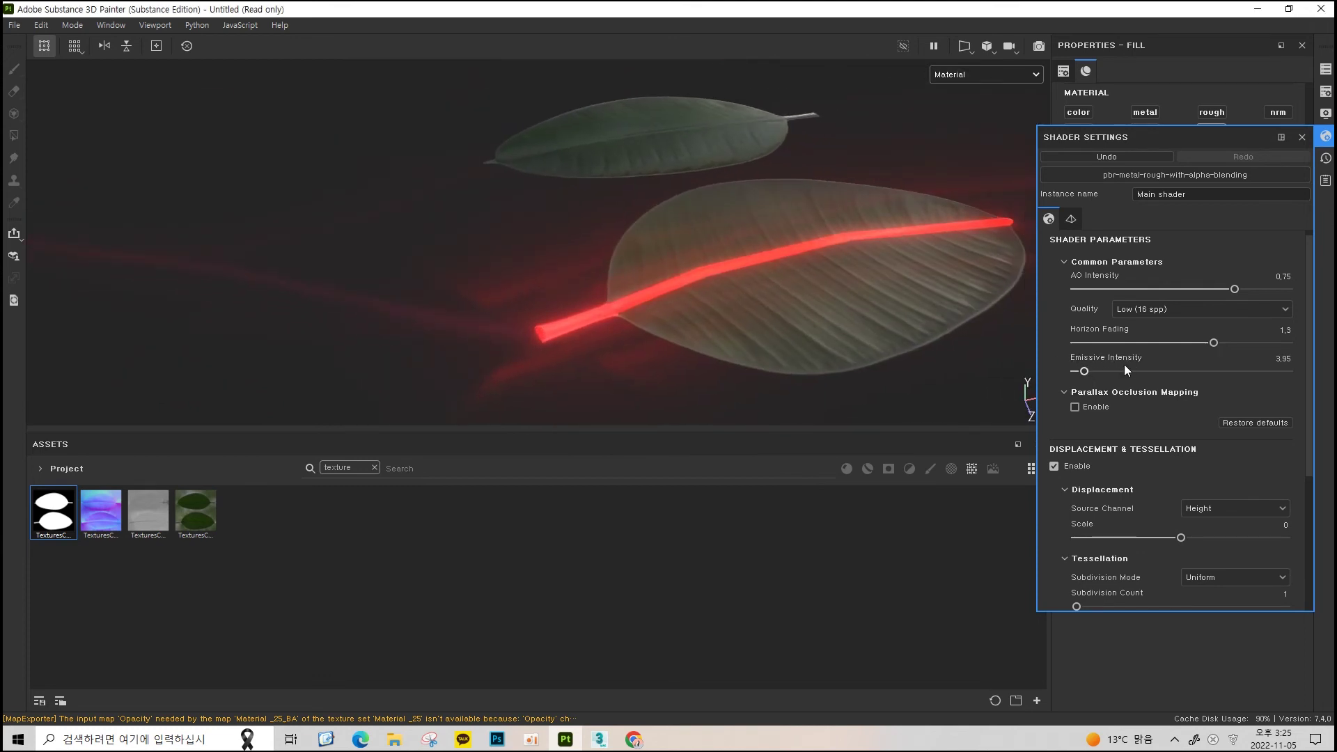
left_click(1088, 368)
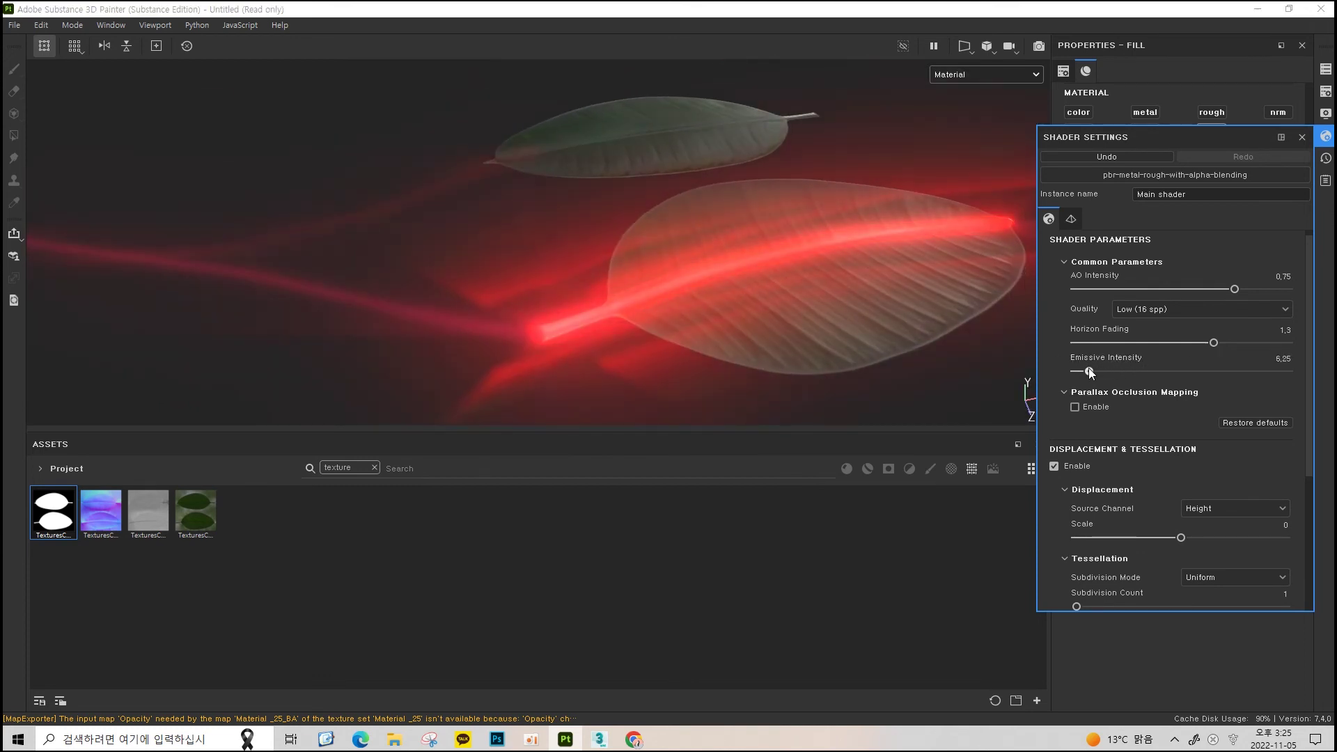
left_click_drag(1088, 369, 1085, 370)
Orbit around the leaves and toggle the Emissive channel view to check the glow
mouse_move(870, 279)
left_mouse_down("alt")
mouse_move(759, 290)
mouse_move(861, 255)
mouse_move(682, 259)
mouse_move(726, 232)
left_mouse_up("alt")
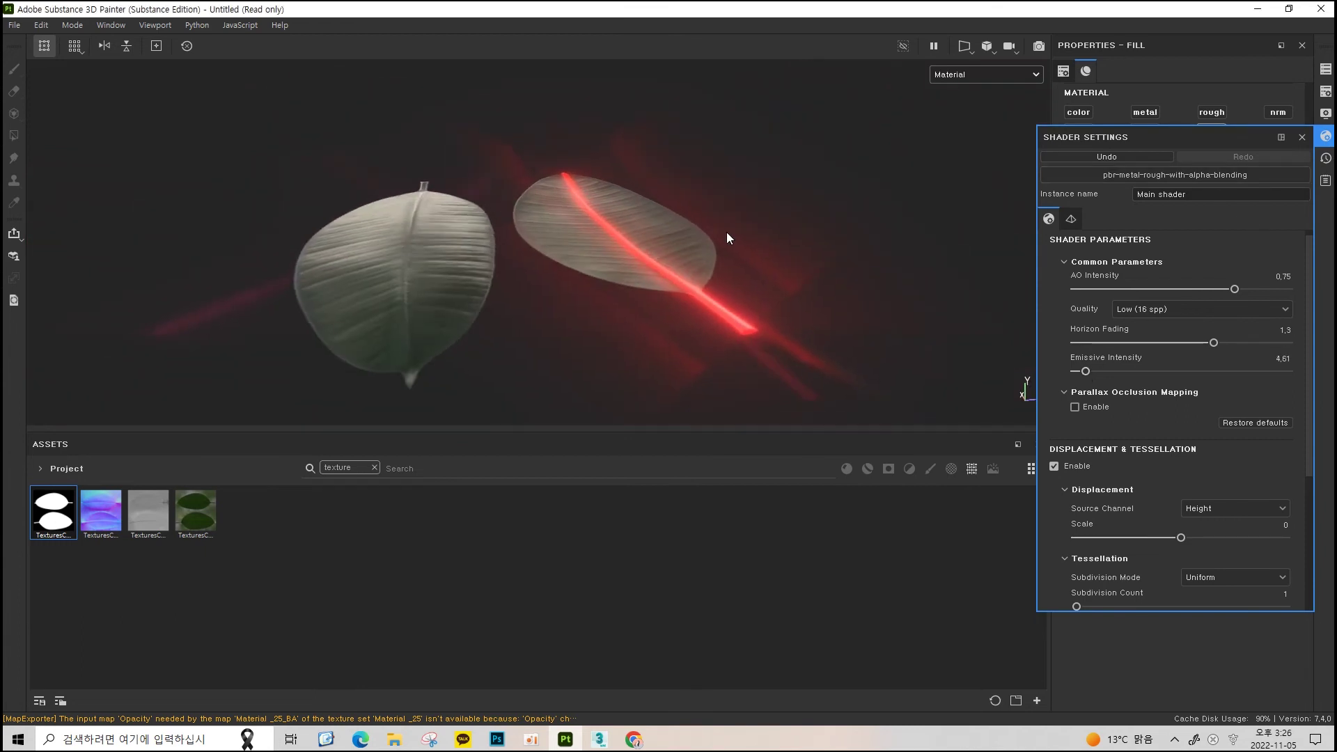
mouse_move(859, 206)
left_mouse_down("alt")
mouse_move(760, 276)
mouse_move(839, 301)
mouse_move(677, 249)
mouse_move(1269, 240)
left_mouse_up("alt")
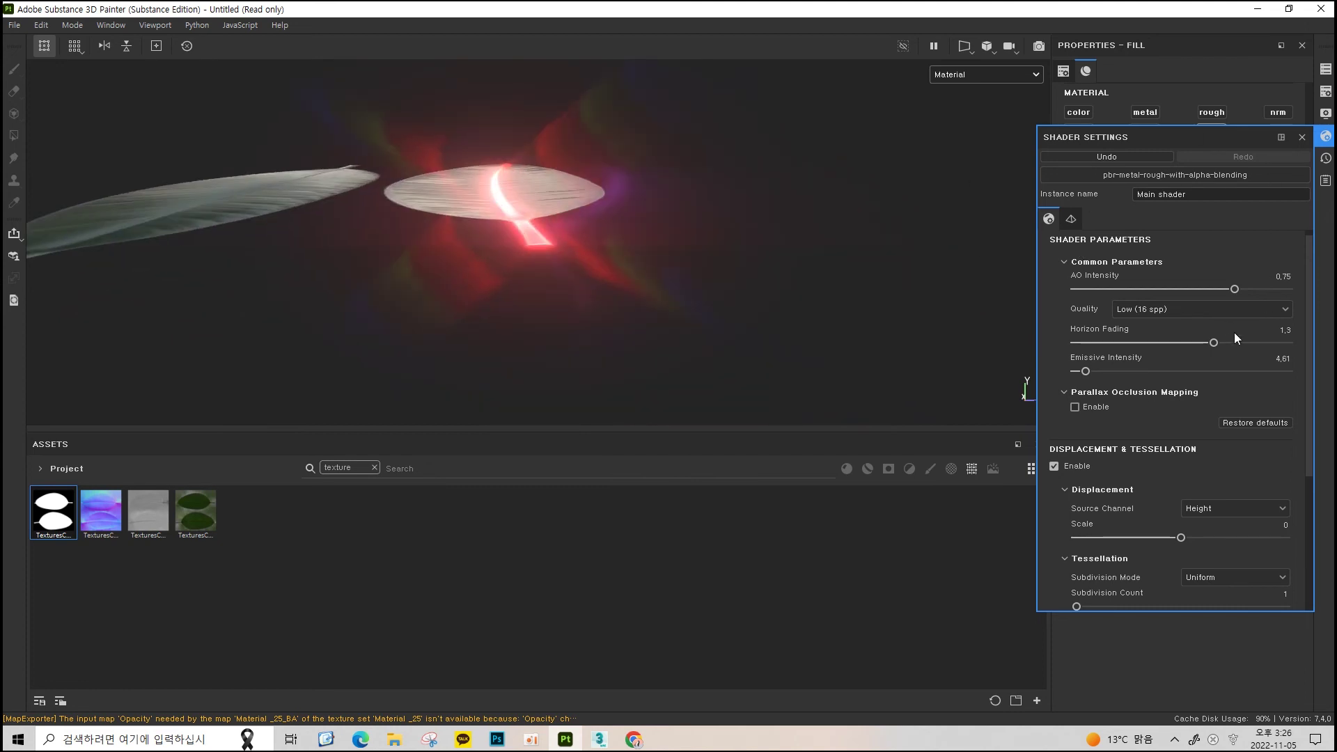
mouse_move(1190, 211)
left_mouse_down("alt")
mouse_move(788, 284)
mouse_move(627, 233)
mouse_move(1008, 197)
left_mouse_up("alt")
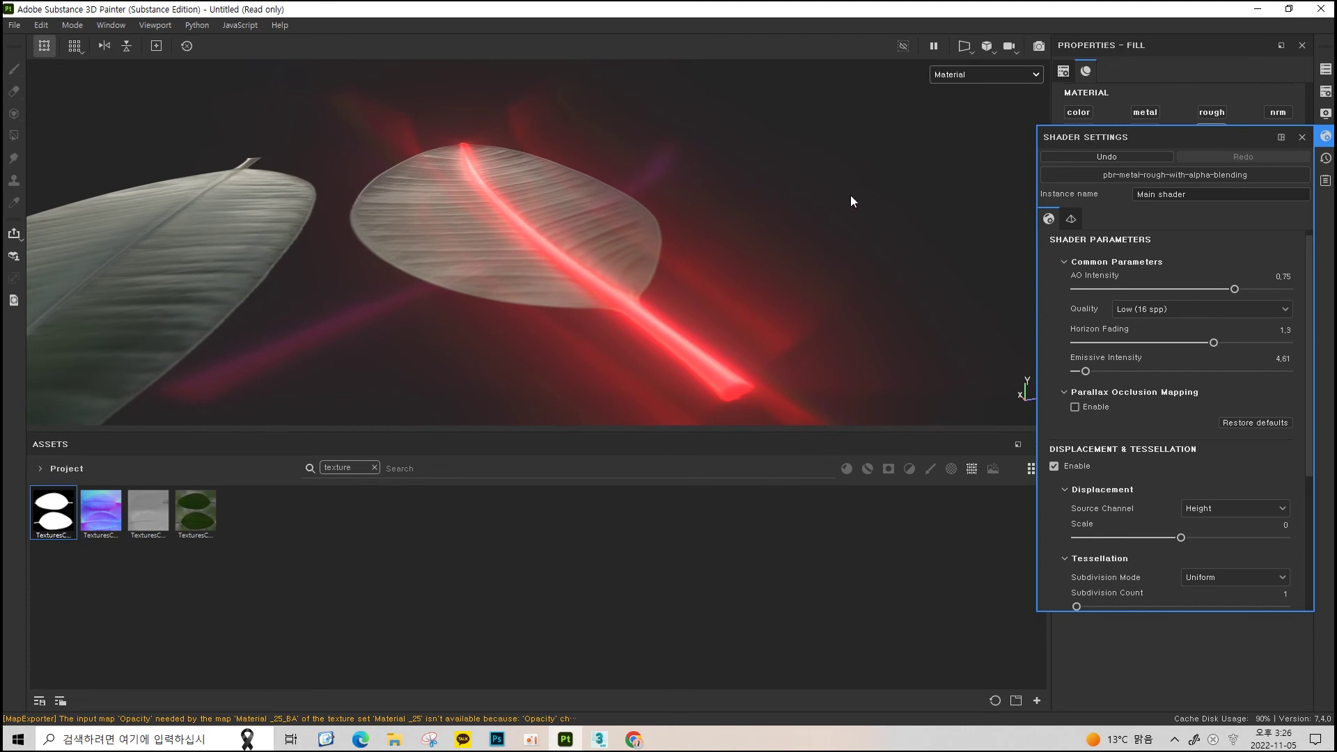
key("c")
key("m")
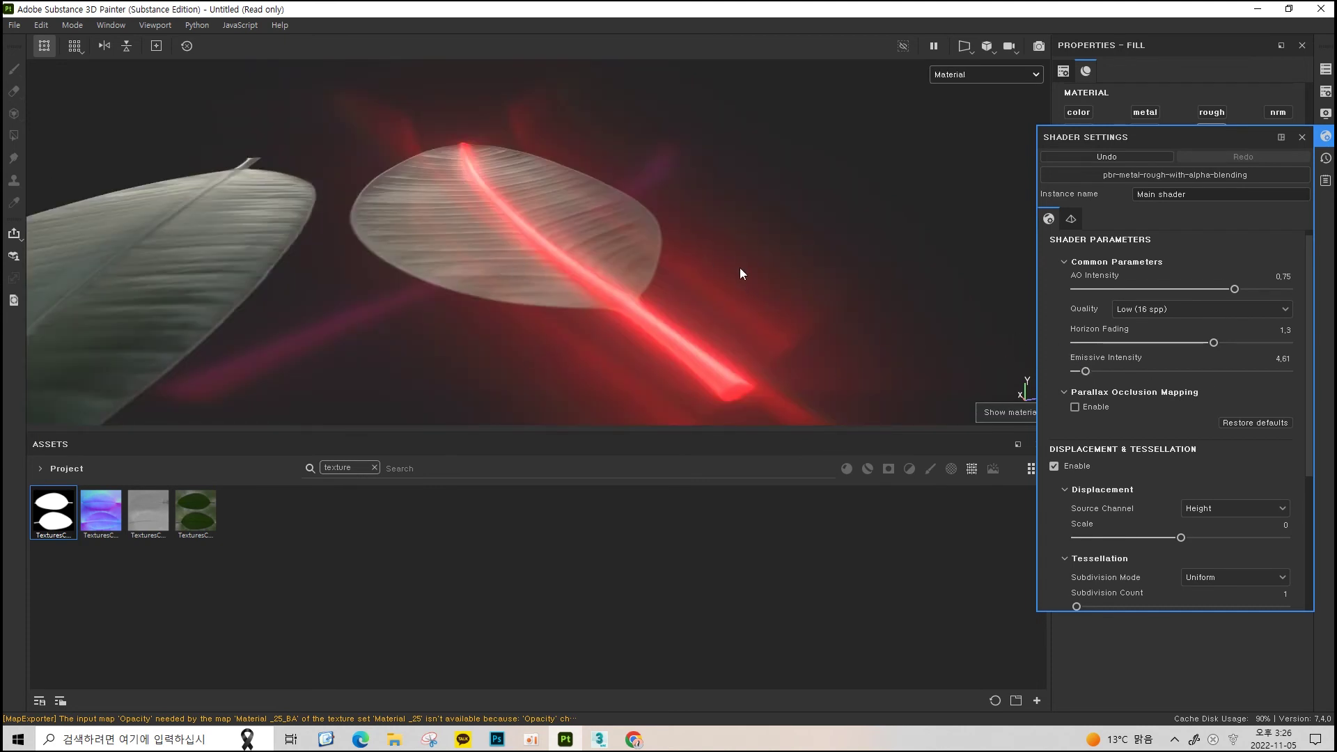
left_click_drag(742, 277, 756, 282, "alt")
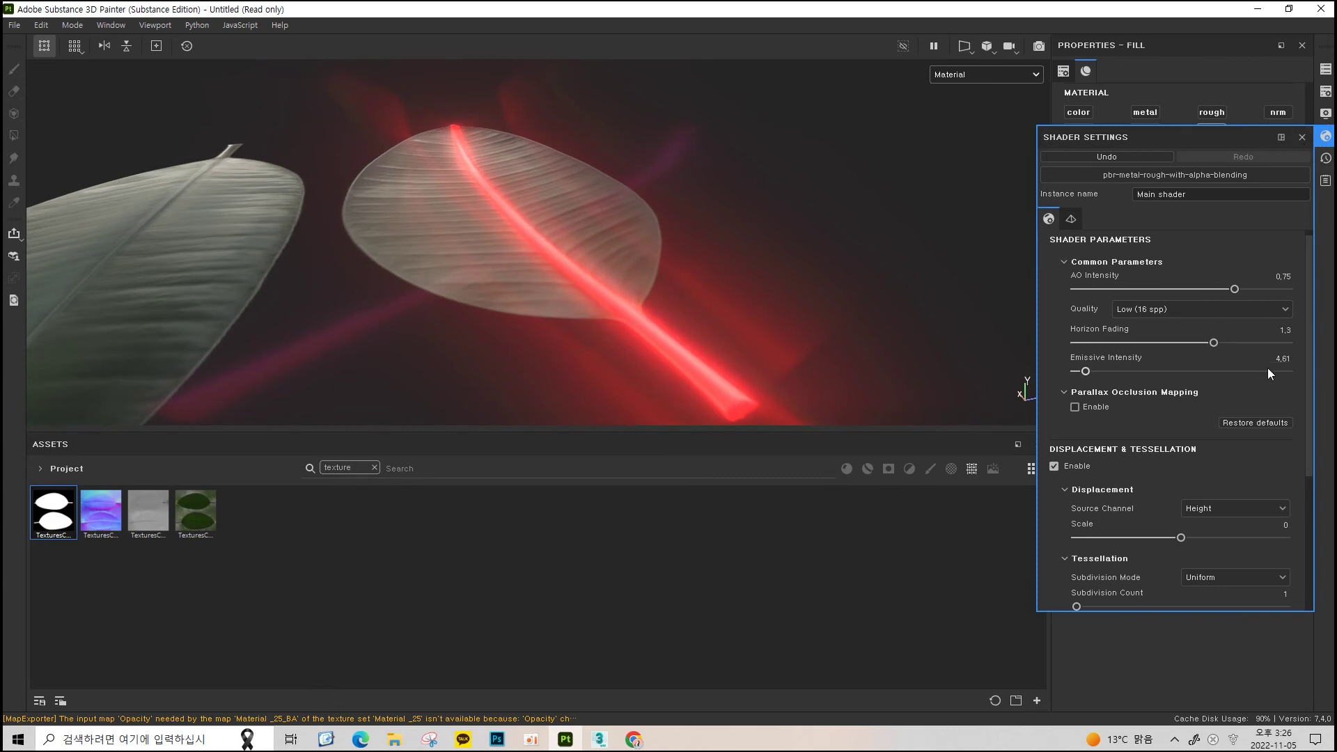
In Display Settings, lower the Glare Luminance and pick the Bloom glare shape
left_click(1302, 138)
left_click(1325, 114)
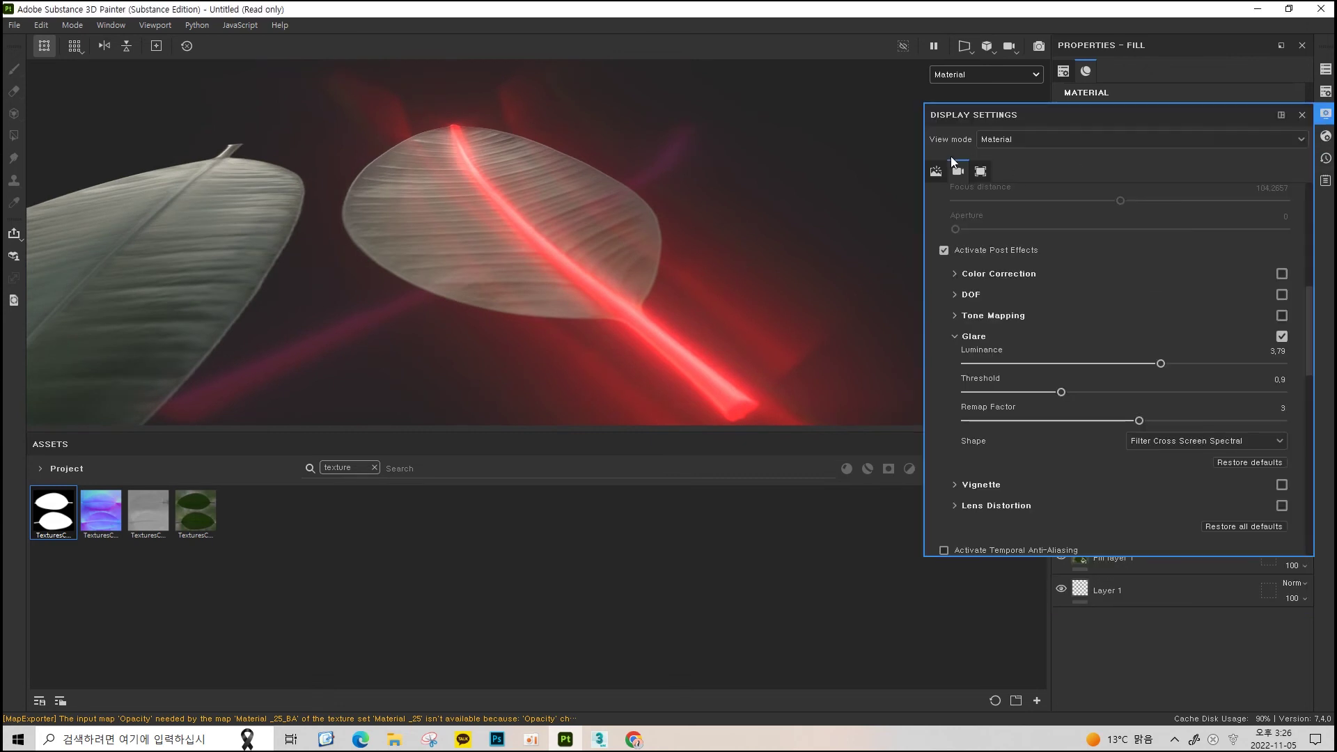
left_click_drag(529, 362, 539, 369, "alt")
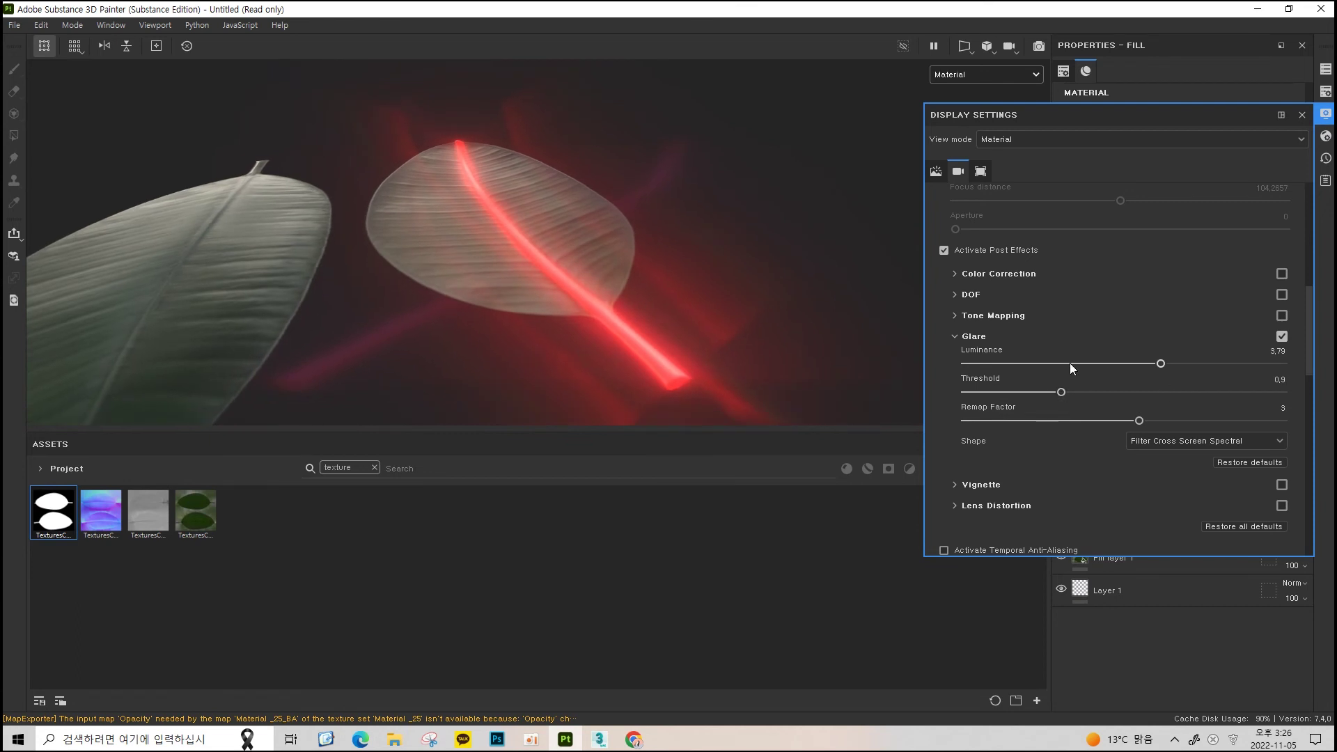
mouse_move(1160, 363)
left_mouse_down()
mouse_move(1034, 361)
mouse_move(1088, 361)
mouse_move(1077, 381)
mouse_move(1161, 392)
mouse_move(977, 392)
mouse_move(1114, 392)
mouse_move(1061, 396)
left_mouse_up()
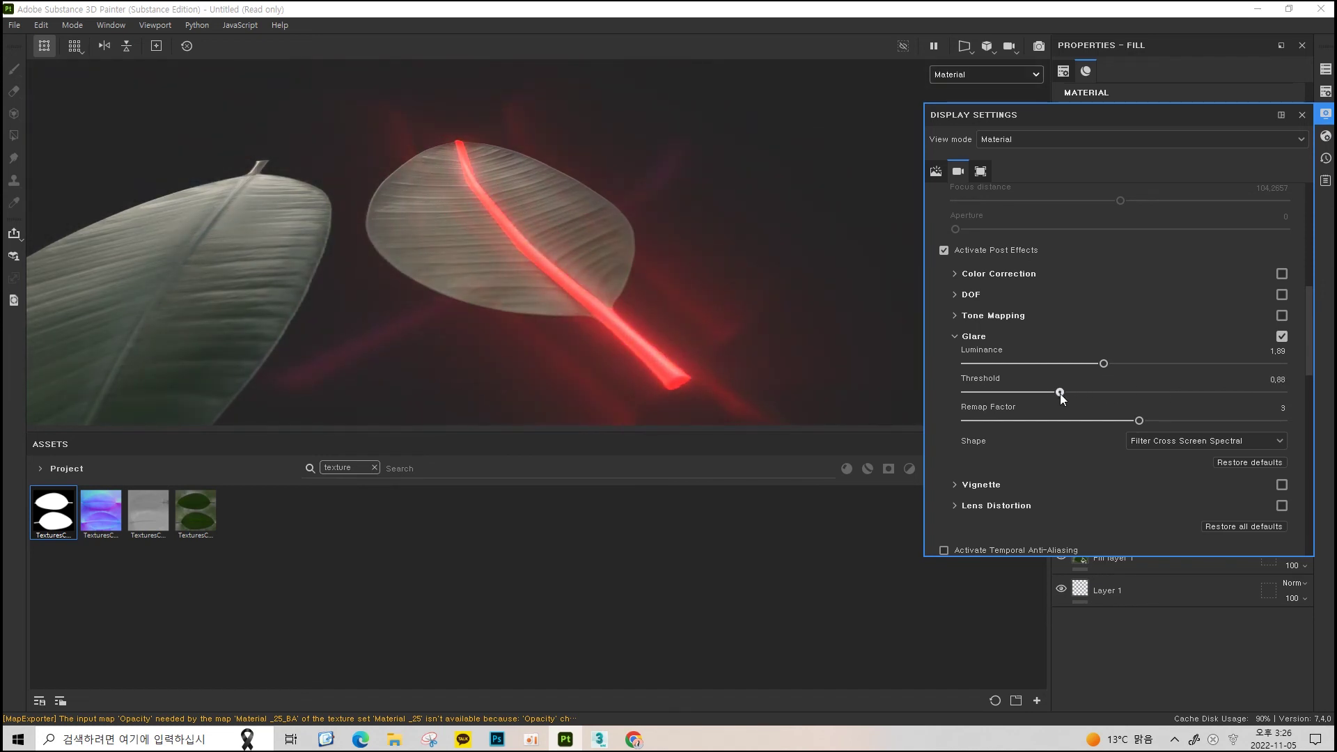
left_click_drag(1122, 362, 1137, 362)
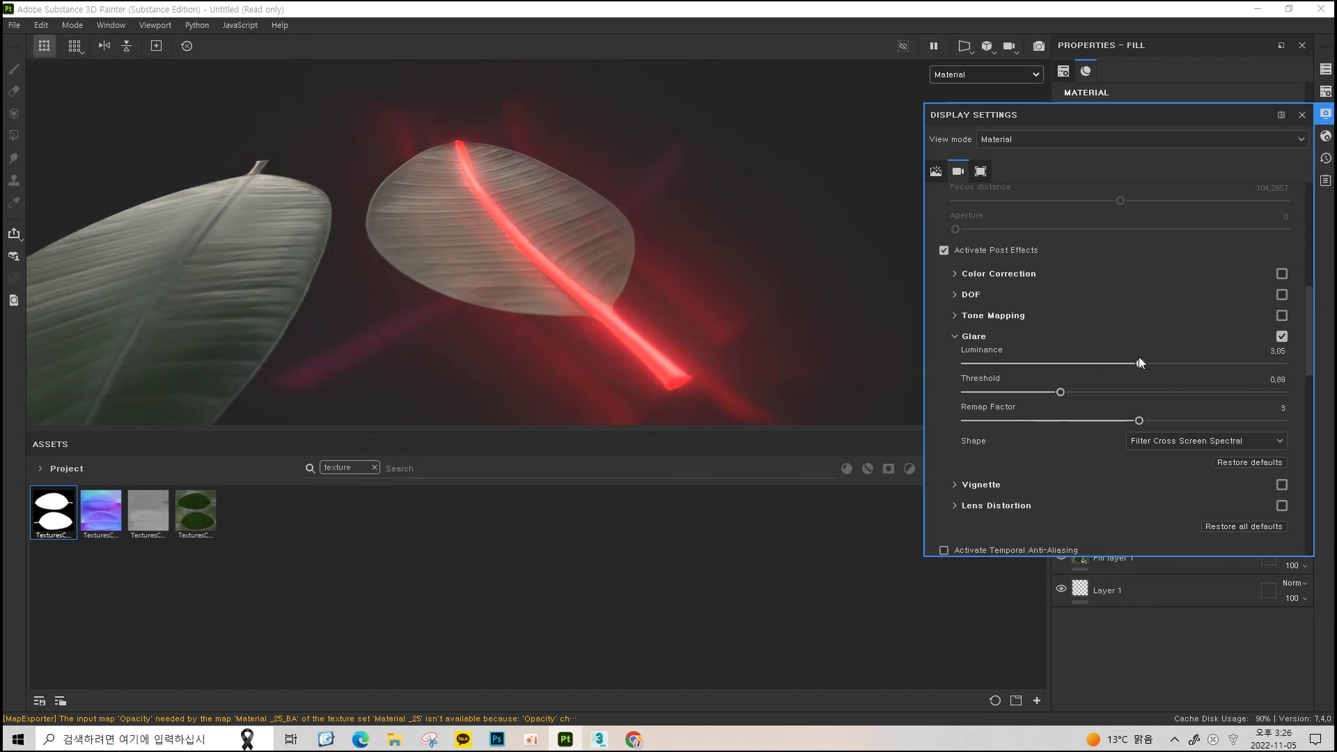
left_click(1183, 442)
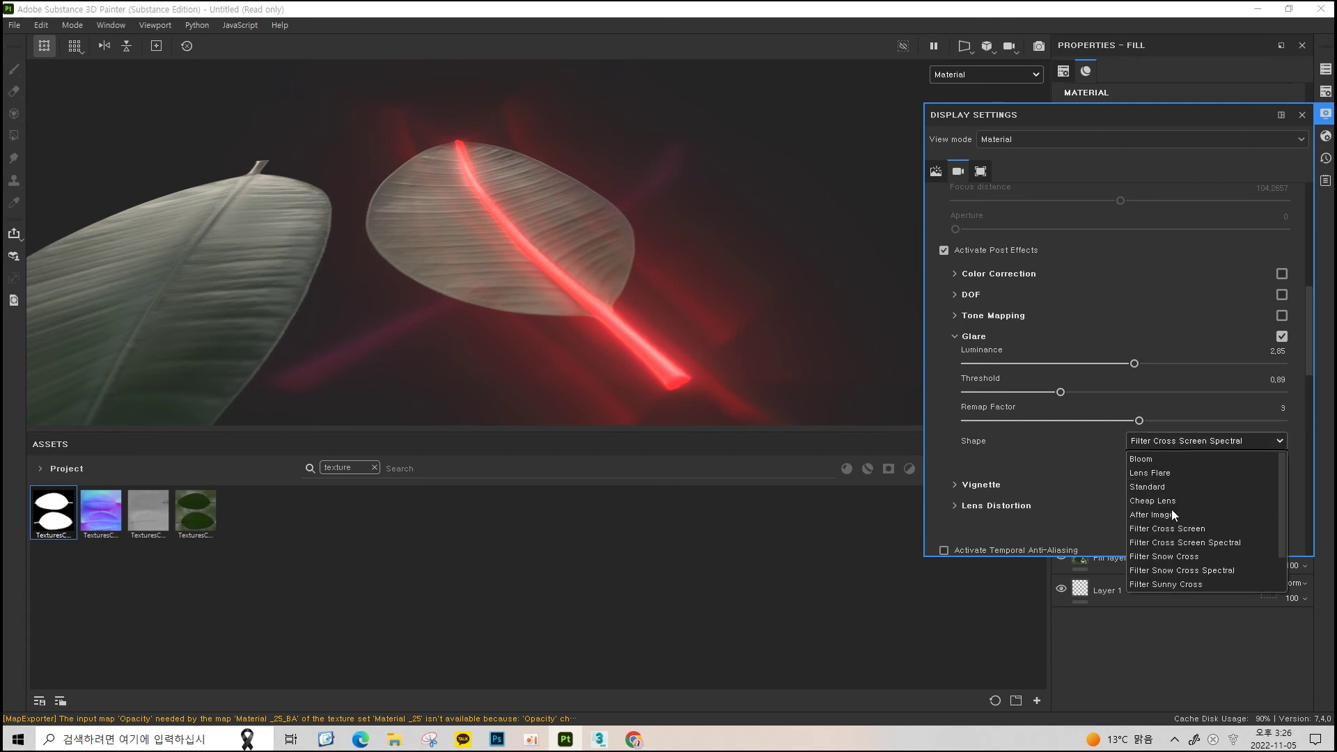
left_click(1189, 465)
mouse_move(799, 371)
left_mouse_down("alt")
mouse_move(269, 275)
mouse_move(528, 270)
mouse_move(547, 229)
mouse_move(595, 258)
mouse_move(592, 304)
left_mouse_up("alt")
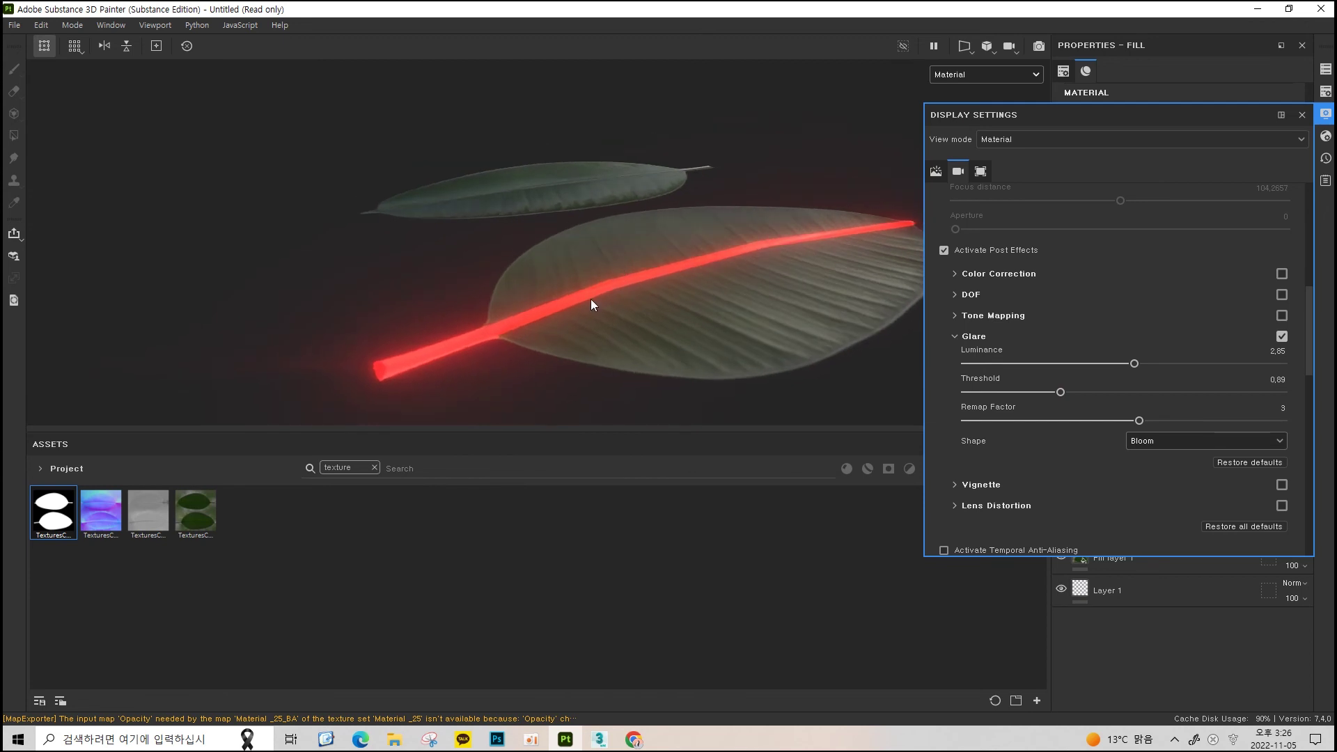
mouse_move(806, 262)
left_mouse_down("alt")
mouse_move(341, 239)
mouse_move(577, 245)
mouse_move(675, 270)
mouse_move(523, 301)
mouse_move(647, 341)
left_mouse_up("alt")
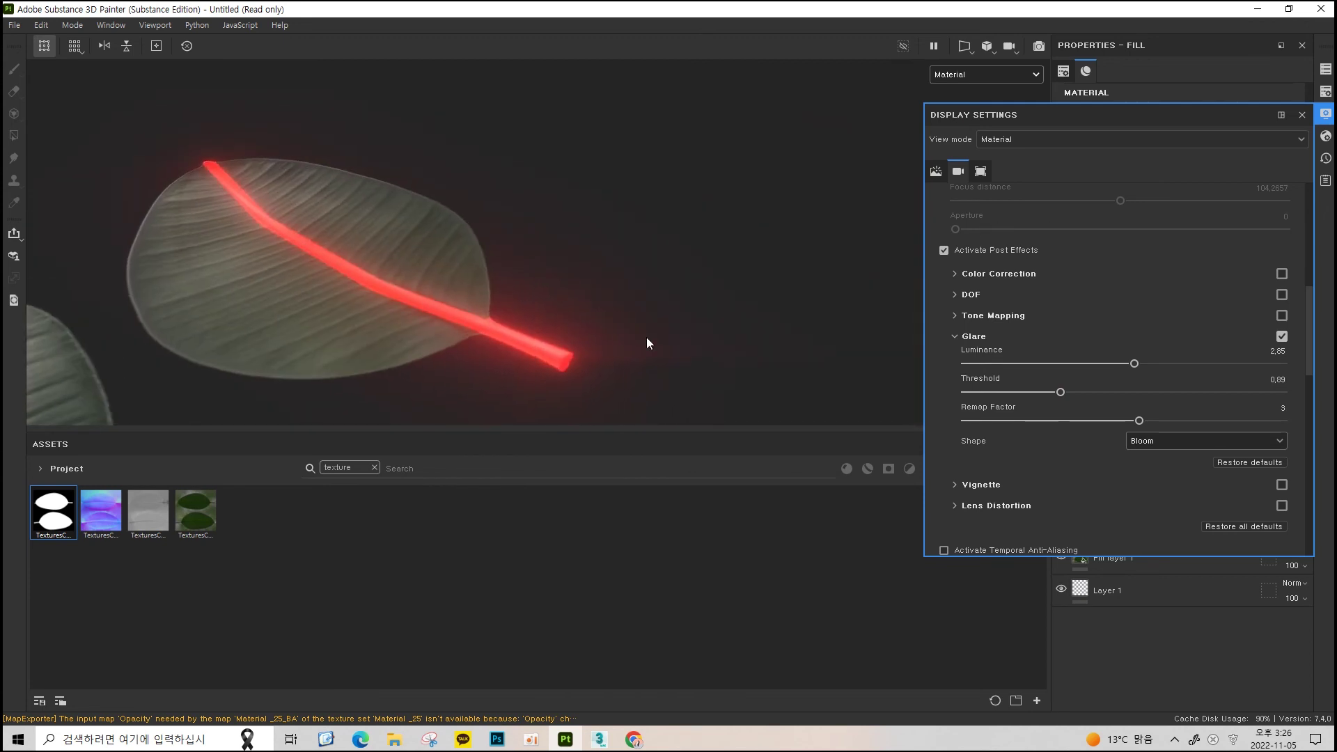
Try Lens Flare, Standard, Cross Screen Spectral and Snow Cross Spectral glare shapes, then return to Bloom
left_click(1162, 438)
left_click(1156, 473)
left_click(1168, 443)
left_click(1163, 488)
left_click(1168, 443)
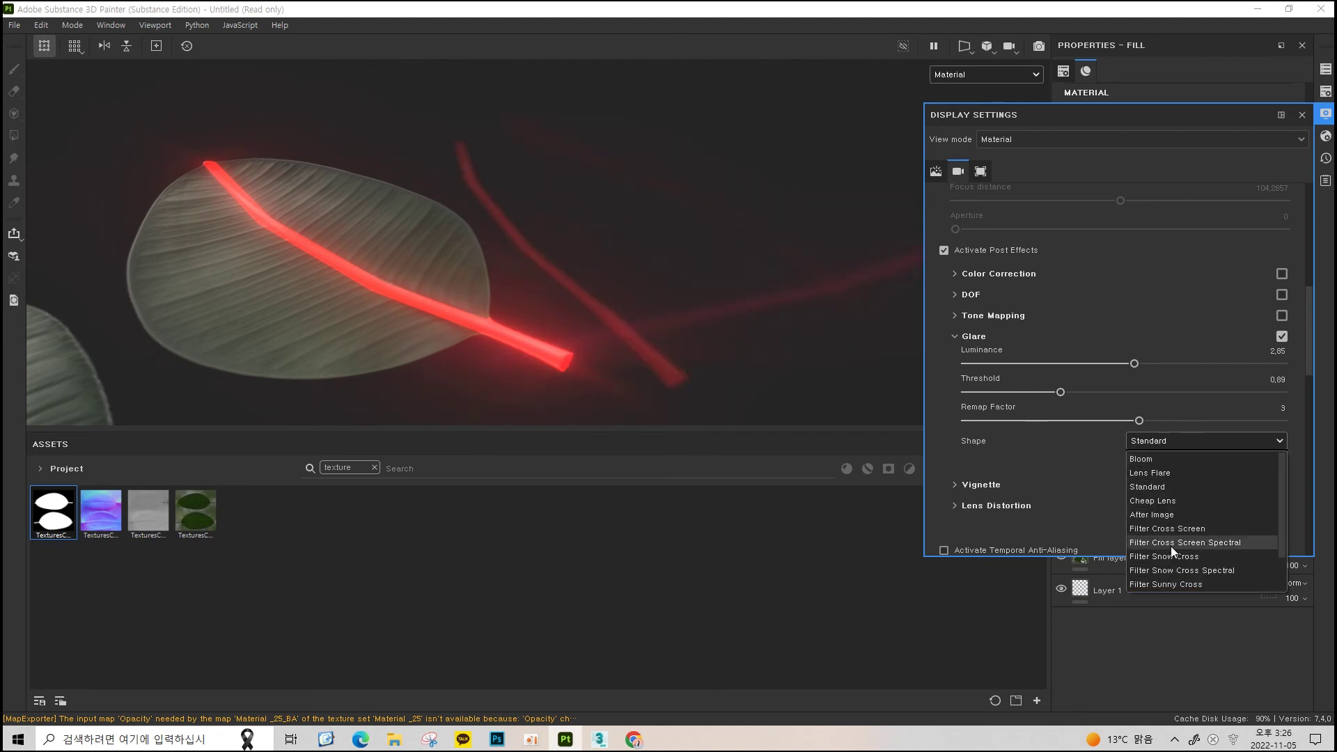
left_click(1172, 544)
left_click(1189, 441)
left_click(1172, 571)
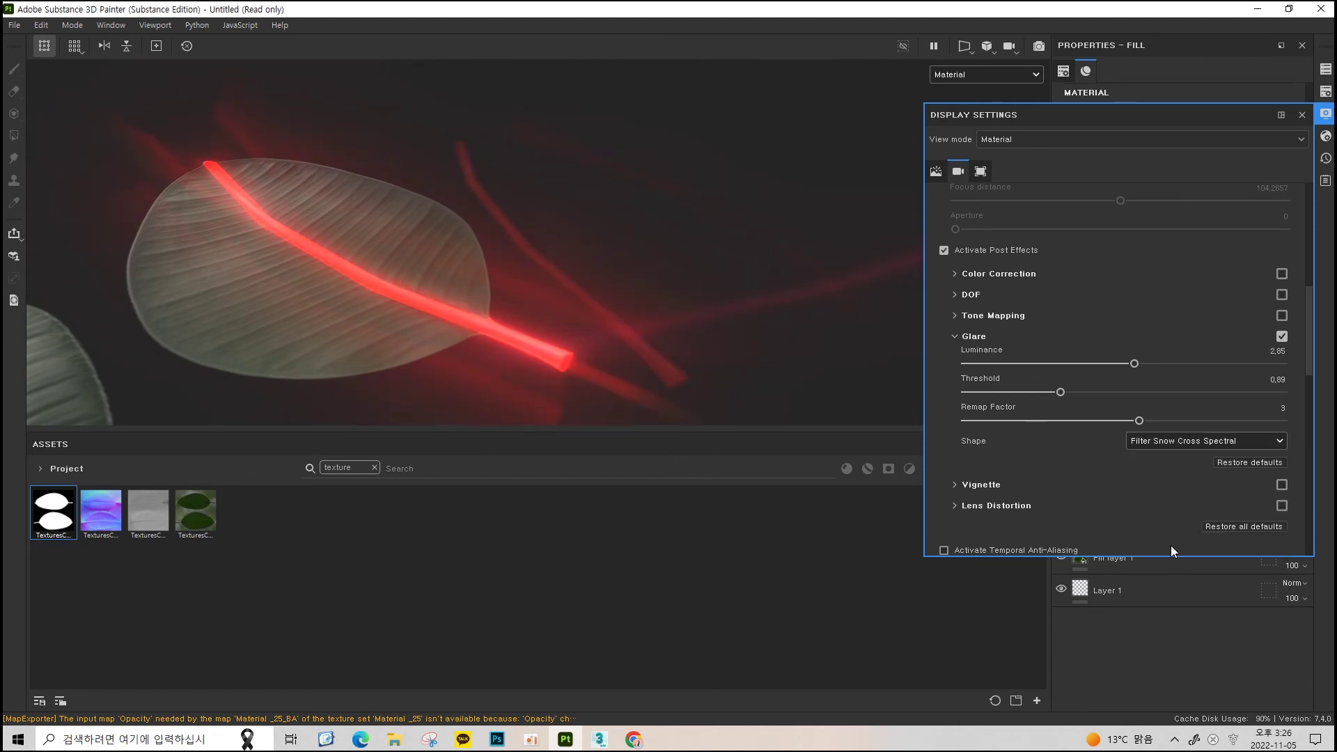
left_click(1192, 441)
left_click(1132, 457)
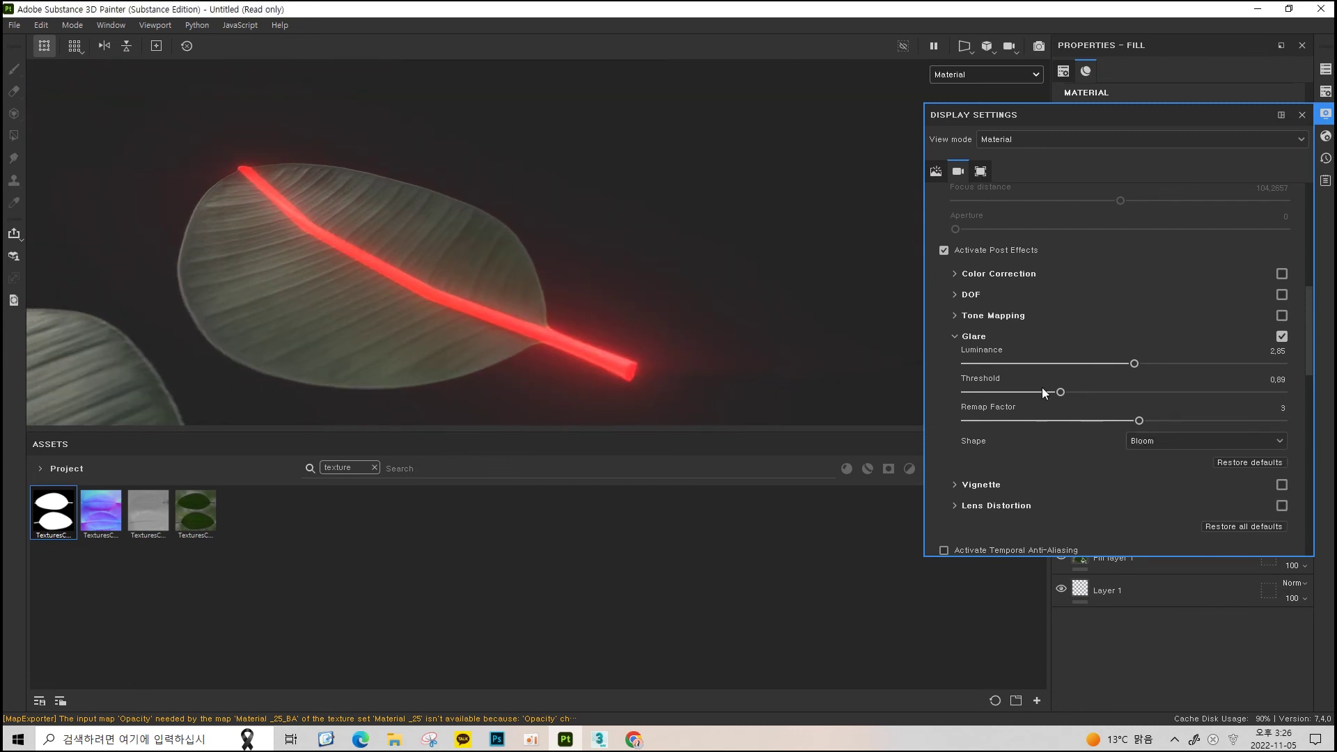
Fine-tune Glare Luminance to 2.58 and bring back the Shader Settings
mouse_move(1147, 366)
left_mouse_down()
mouse_move(1056, 369)
mouse_move(1160, 374)
mouse_move(1084, 374)
left_mouse_up()
left_click_drag(766, 299, 648, 277, "alt")
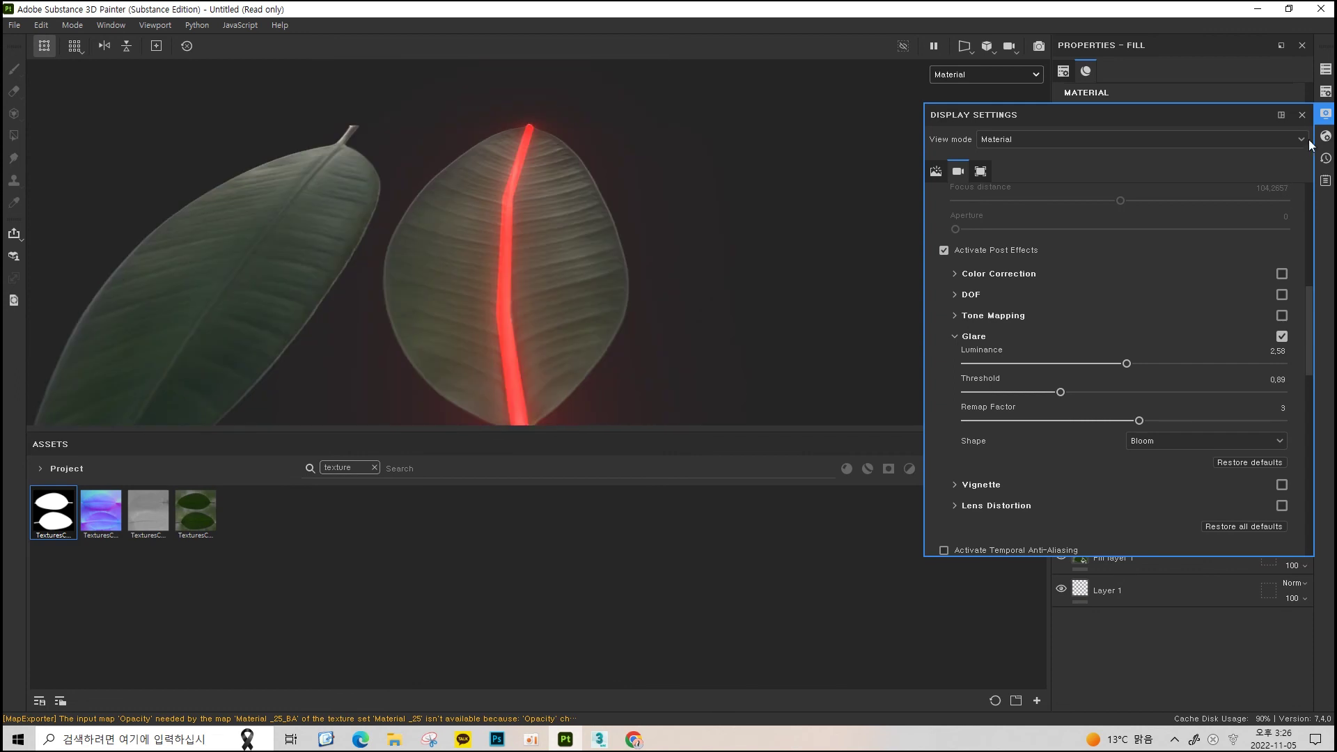
left_click(1326, 136)
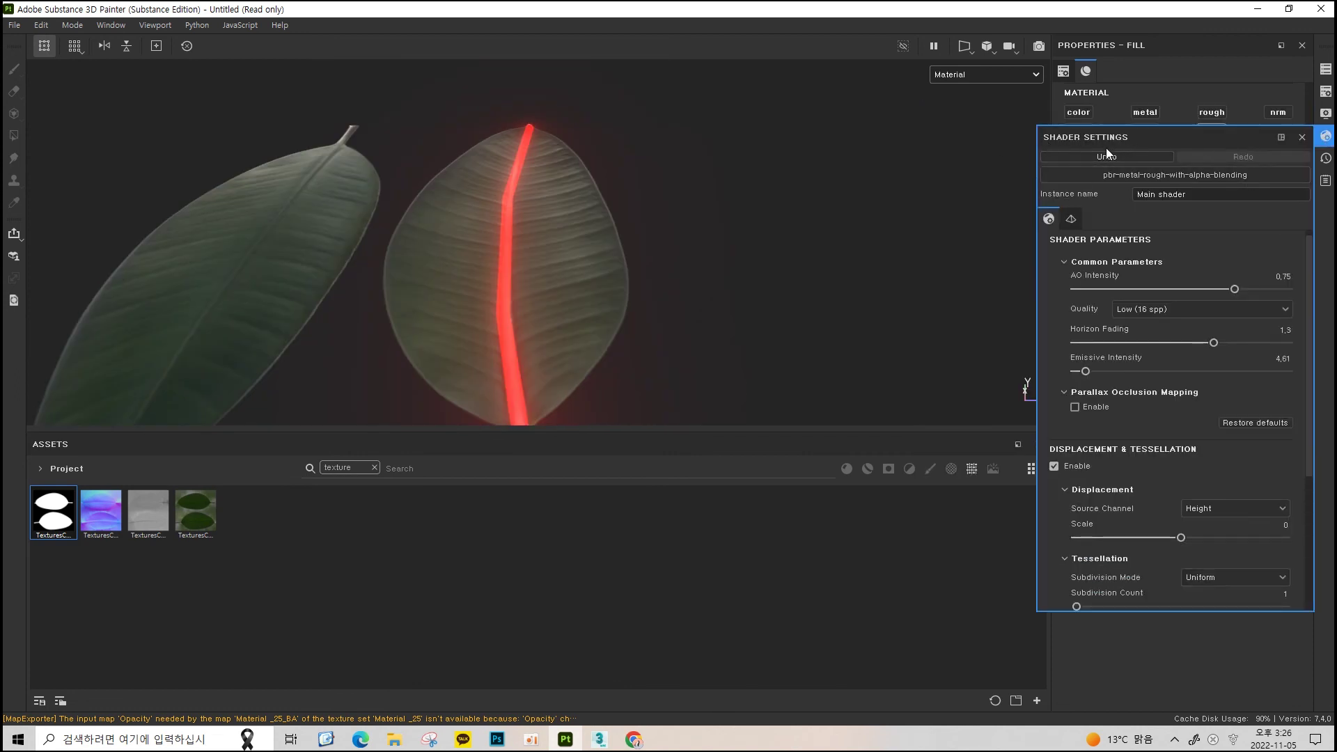
Raise Emissive Intensity to 7.57, then close the Shader Settings
scroll(1097, 273, "up", 1)
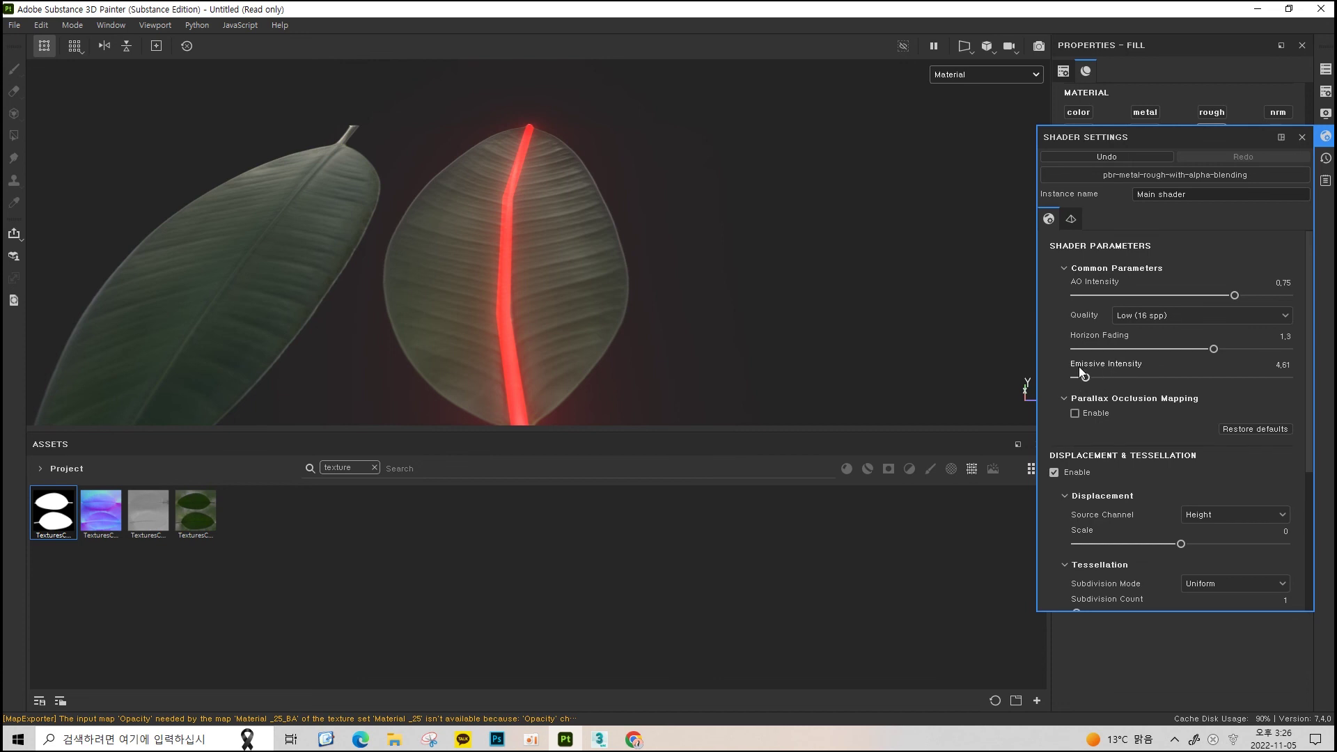
left_click_drag(1085, 378, 1092, 378)
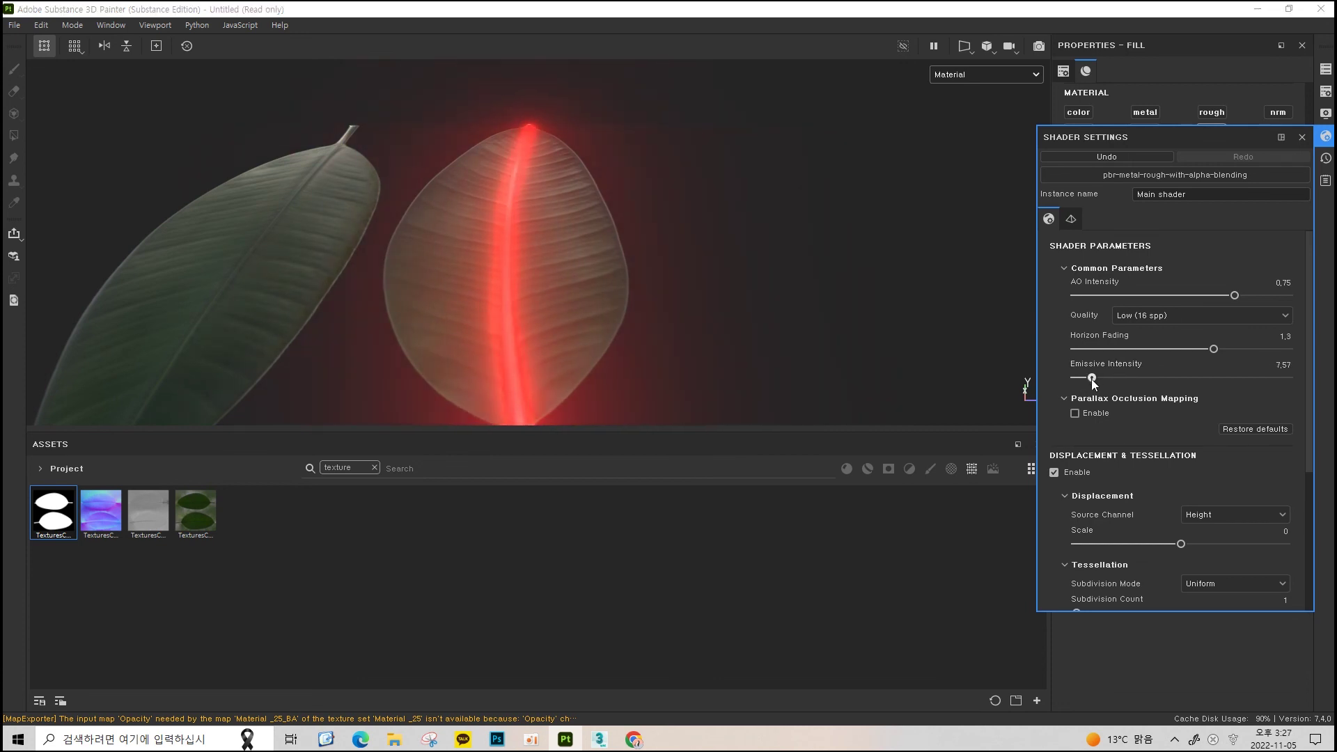
mouse_move(708, 262)
left_mouse_down("alt")
mouse_move(520, 282)
mouse_move(625, 200)
mouse_move(890, 200)
mouse_move(576, 248)
mouse_move(758, 262)
mouse_move(698, 232)
mouse_move(662, 243)
mouse_move(668, 260)
left_mouse_up("alt")
left_click(1303, 138)
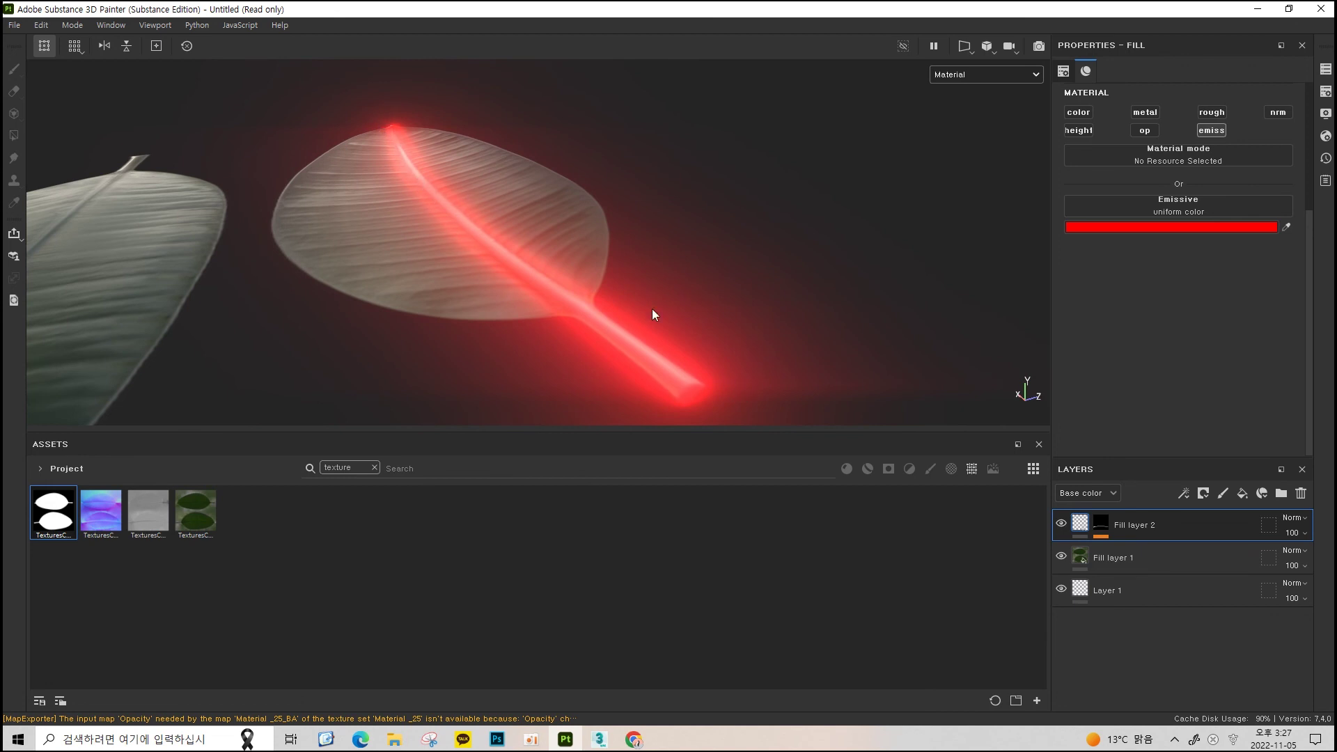
Inspect the midrib glow by switching between the emissive-only and material views
mouse_move(528, 131)
left_mouse_down("alt")
mouse_move(284, 216)
mouse_move(492, 242)
mouse_move(454, 249)
mouse_move(716, 167)
left_mouse_up("alt")
key("F3")
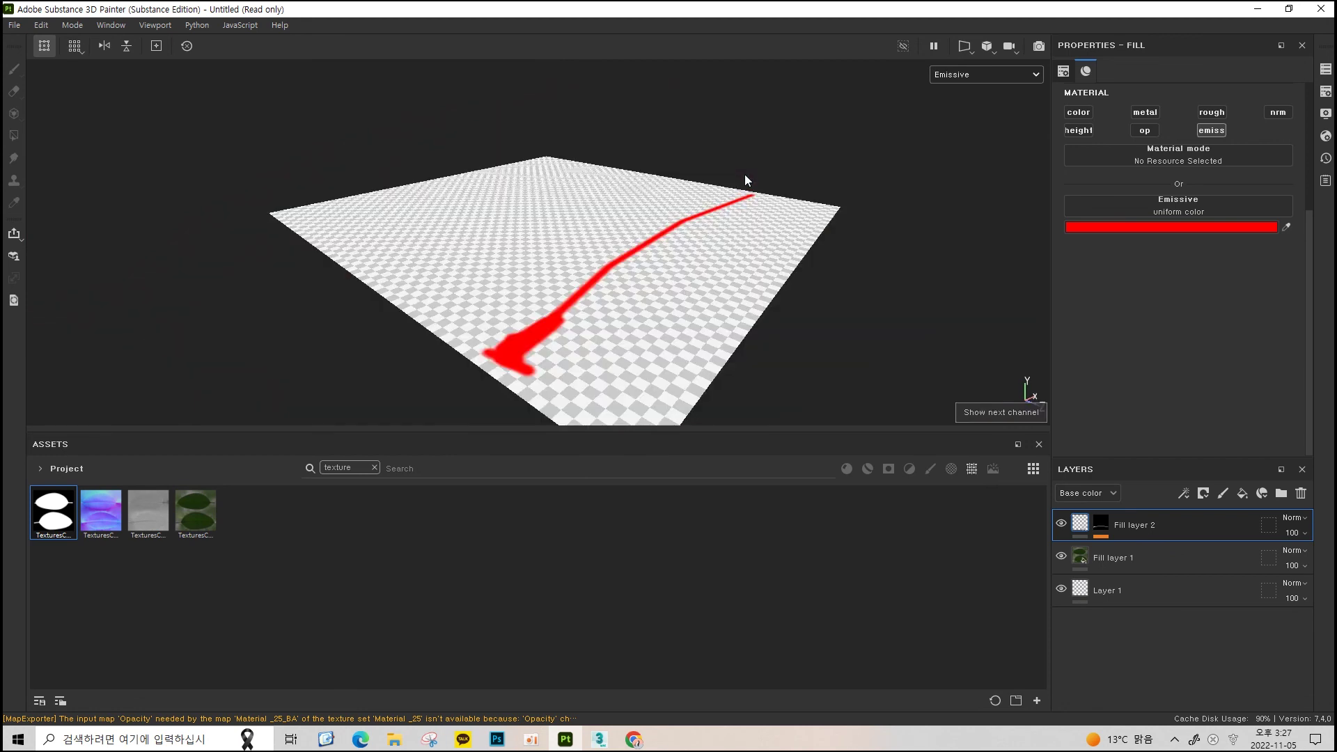
key("F2")
mouse_move(796, 192)
left_mouse_down("alt")
mouse_move(656, 209)
mouse_move(583, 238)
left_mouse_up("alt")
mouse_move(755, 179)
left_mouse_down("alt")
mouse_move(822, 140)
mouse_move(814, 186)
mouse_move(770, 209)
mouse_move(809, 152)
mouse_move(882, 215)
left_mouse_up("alt")
key("F3")
key("c")
scroll(741, 137, "down", 2)
scroll(690, 120, "up", 2)
mouse_move(690, 120)
left_mouse_down("alt")
mouse_move(687, 90)
mouse_move(658, 137)
left_mouse_up("alt")
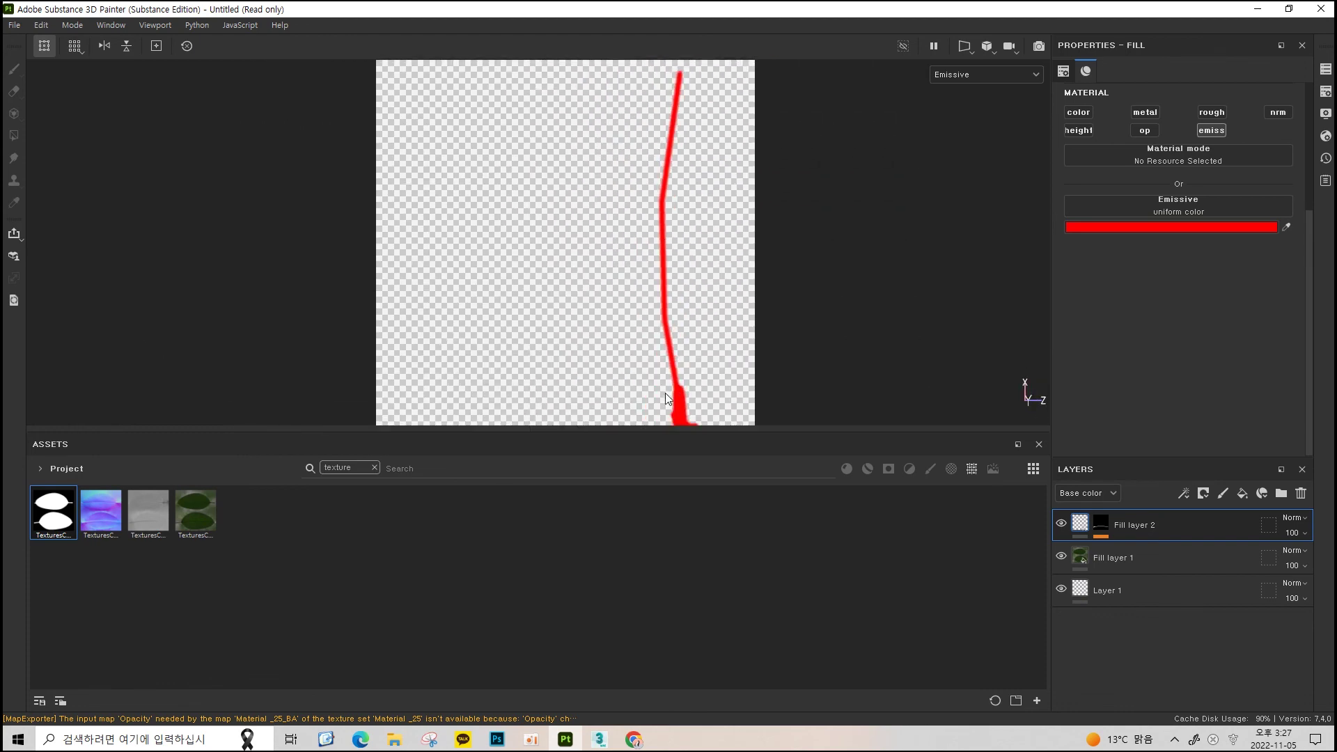
key("m")
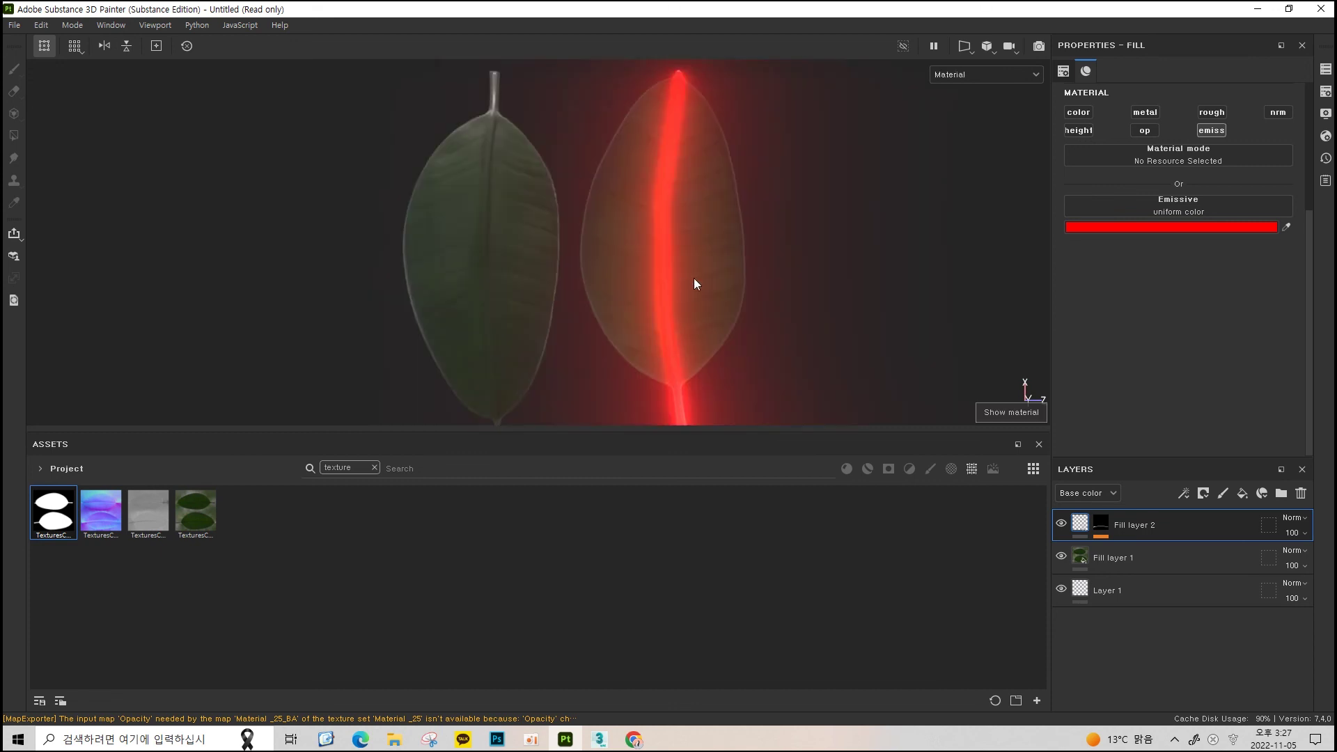
mouse_move(692, 251)
left_mouse_down("alt")
mouse_move(660, 218)
mouse_move(533, 277)
mouse_move(555, 251)
mouse_move(680, 203)
mouse_move(651, 209)
mouse_move(734, 202)
mouse_move(645, 233)
mouse_move(710, 194)
mouse_move(668, 188)
mouse_move(718, 169)
mouse_move(667, 194)
left_mouse_up("alt")
left_click_drag(657, 286, 696, 272, "alt")
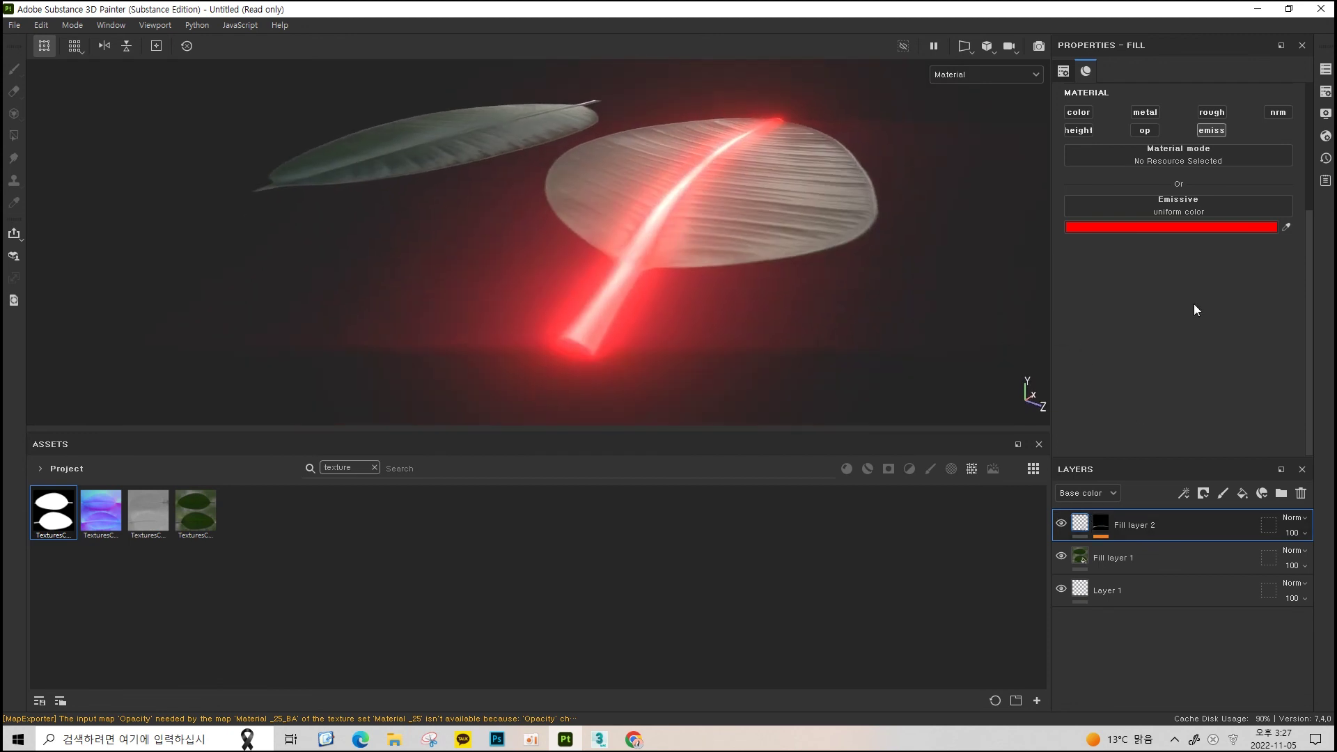
Set the fill layer's emissive colour to deep blue-violet 230087
left_click(1217, 227)
left_click(1141, 310)
left_click_drag(1195, 295, 1194, 307)
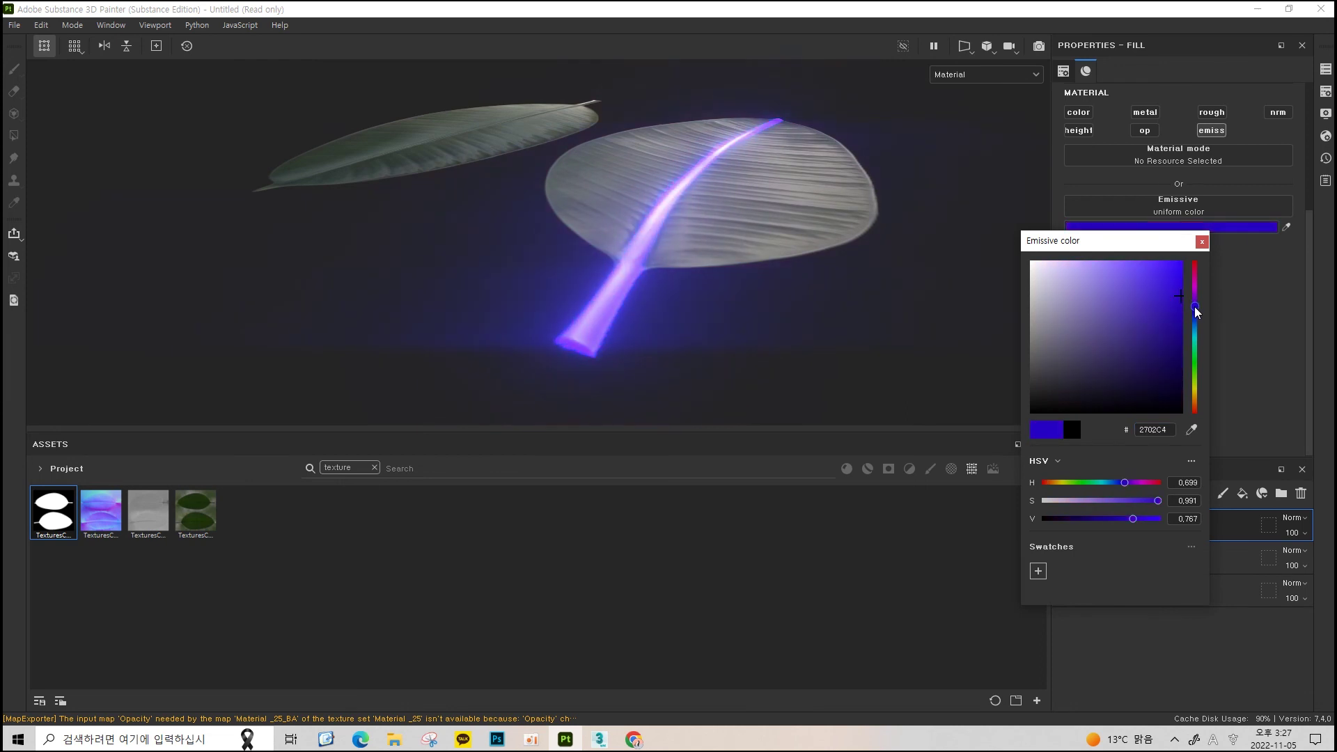
left_click_drag(1115, 327, 1183, 303)
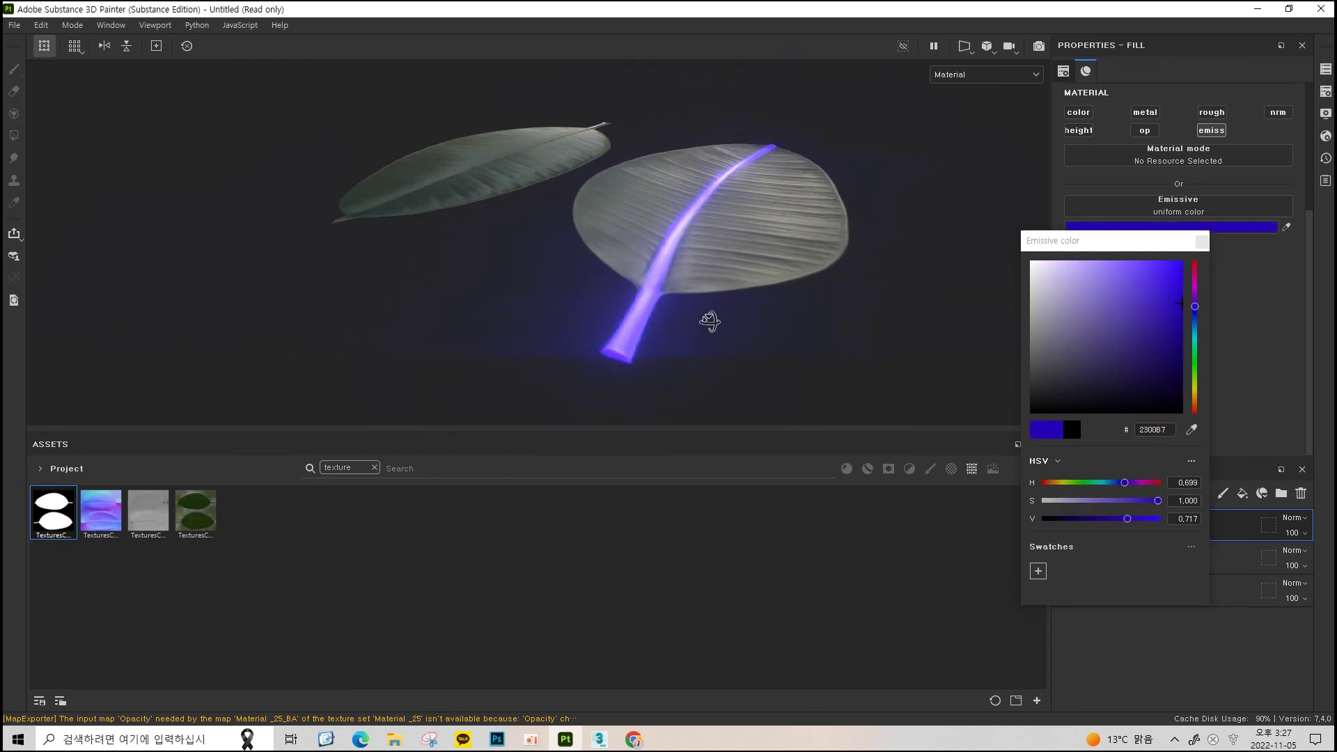